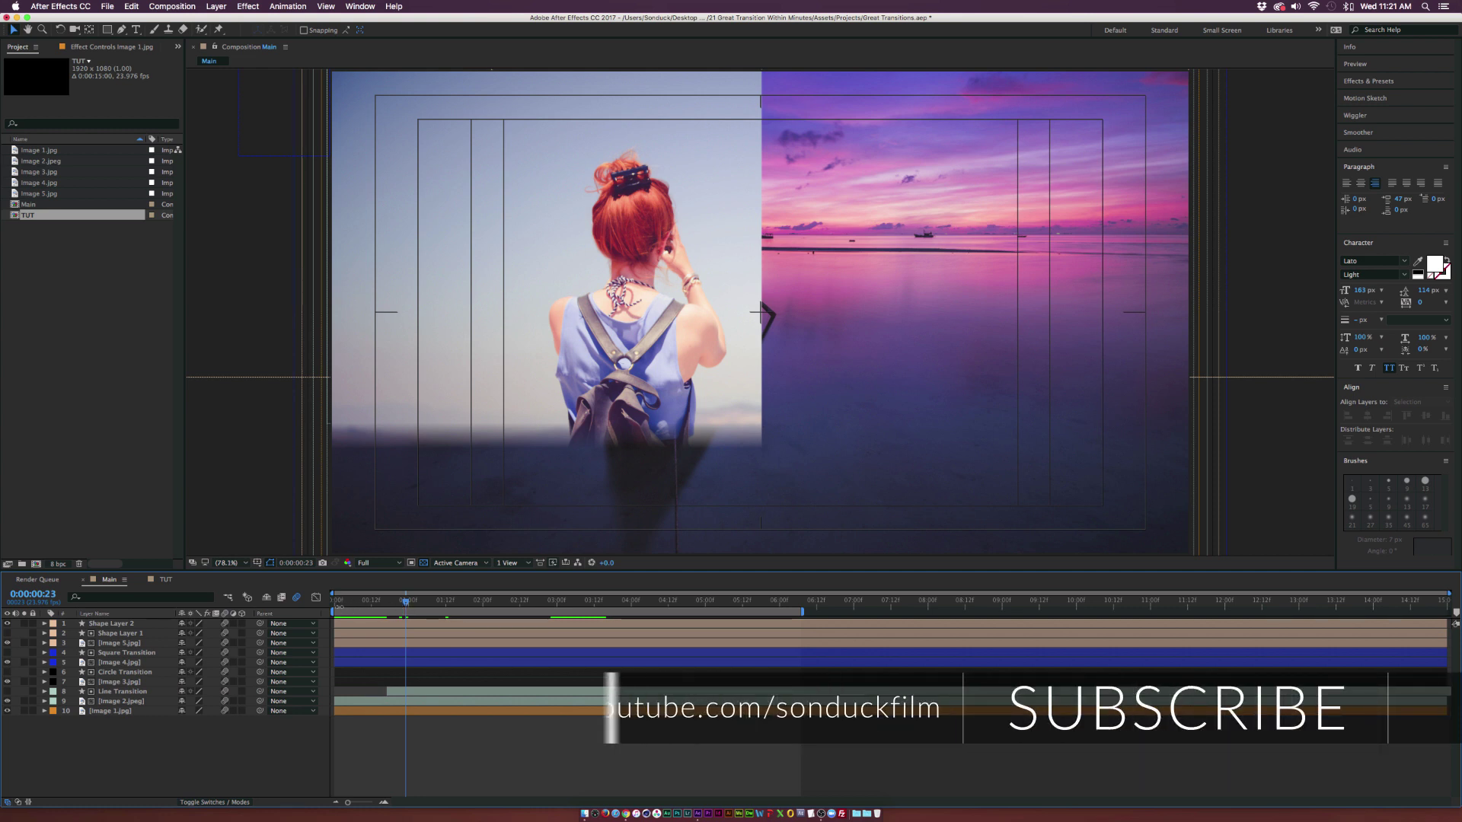
Draw a black rectangle covering the left half of the frame in the TUT composition, on its own shape layer.
left_click(162, 582)
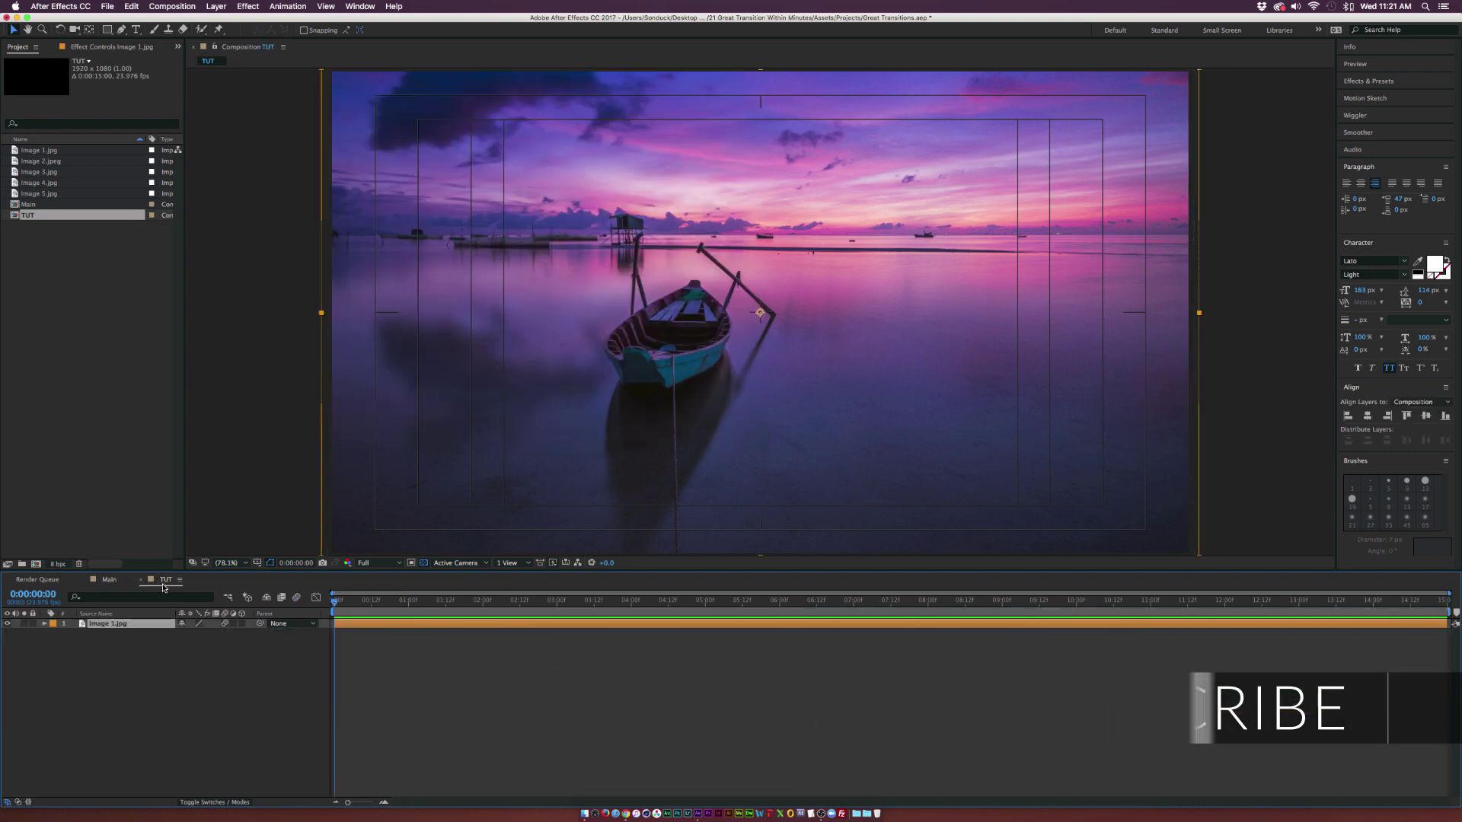
left_click(150, 707)
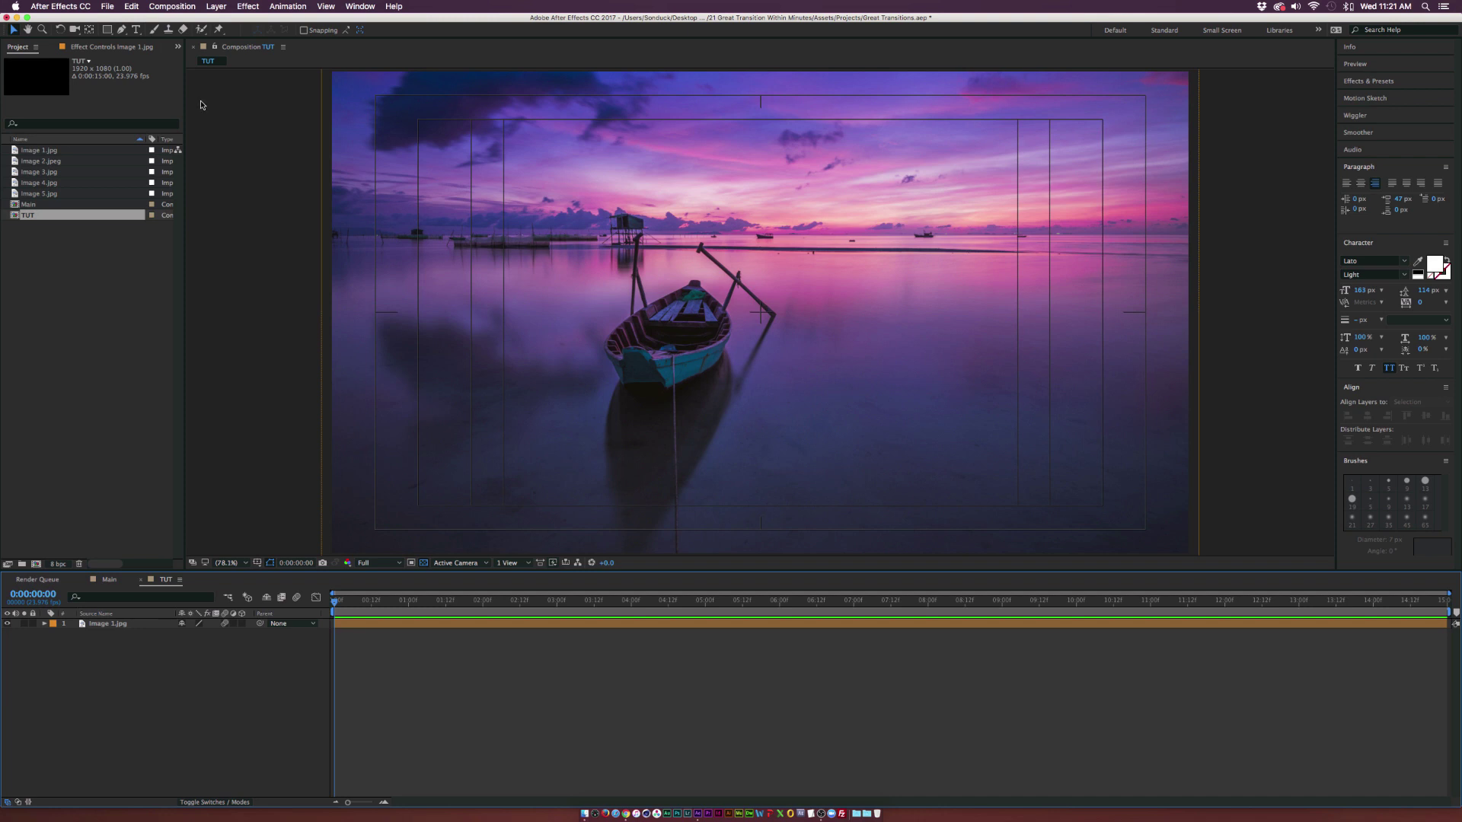
left_click_drag(107, 30, 154, 31)
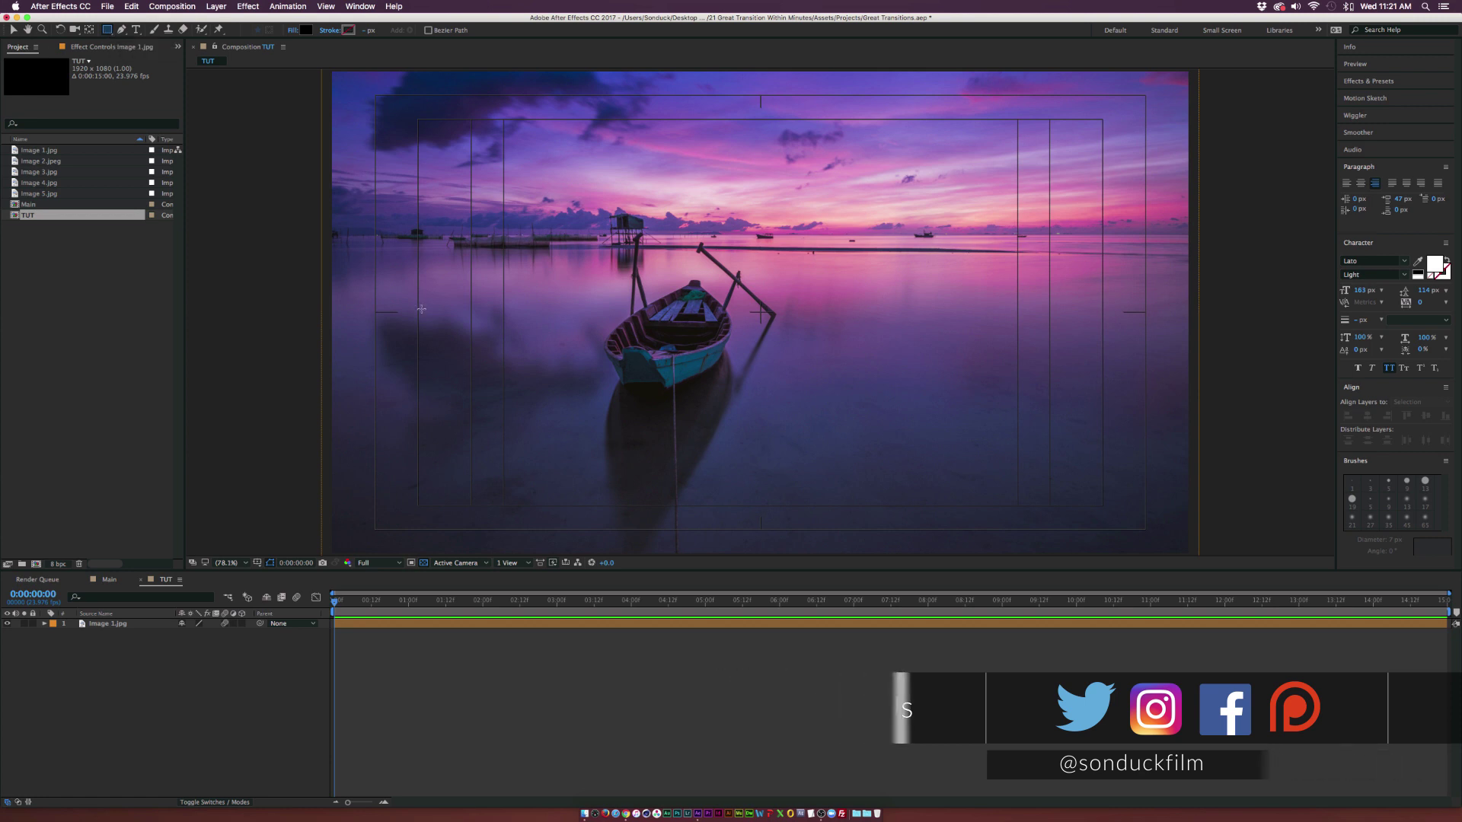
scroll(421, 310, "down", 3)
left_click_drag(612, 220, 761, 419)
left_click(224, 562)
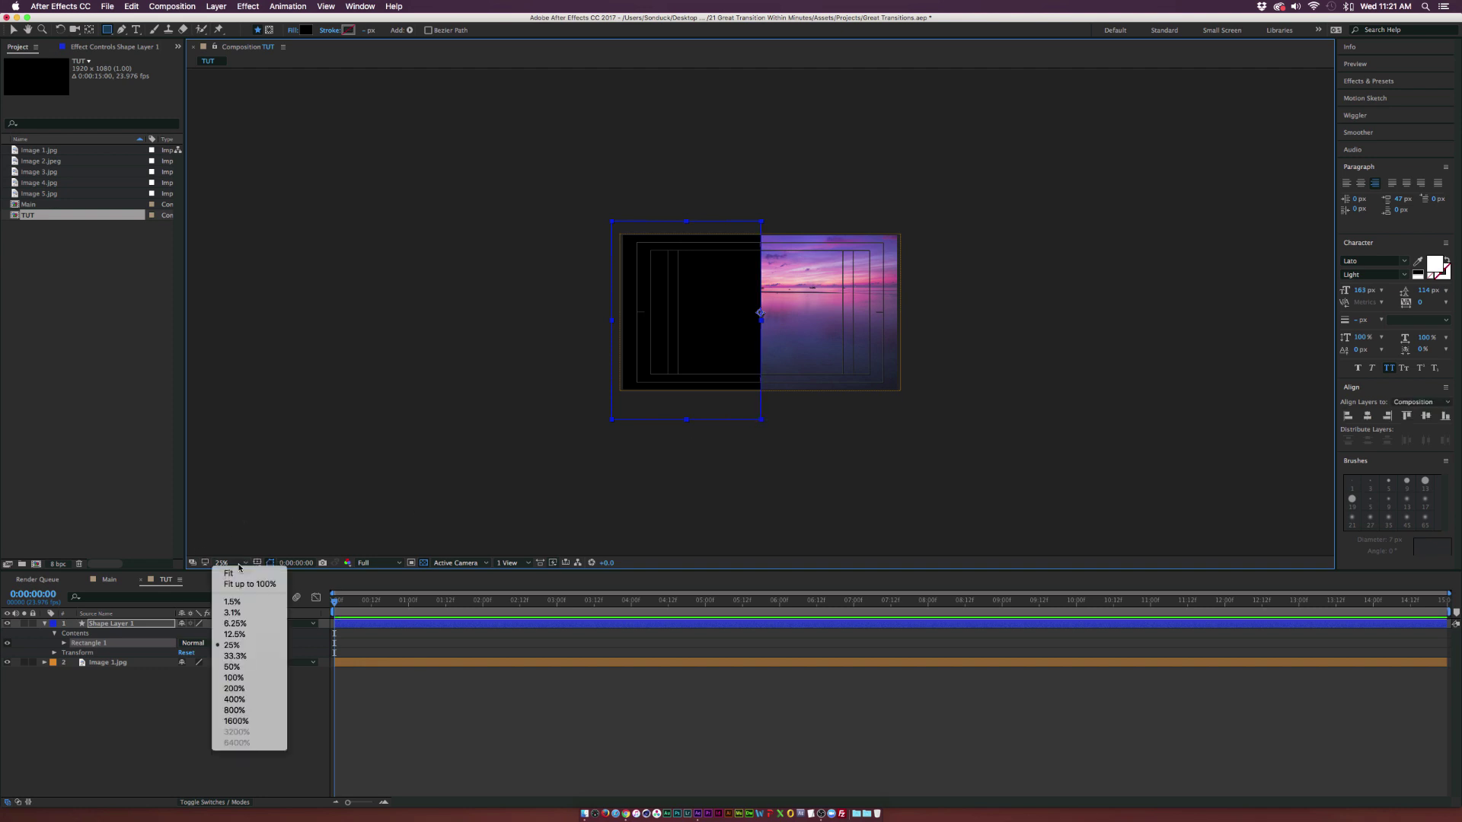
left_click(239, 573)
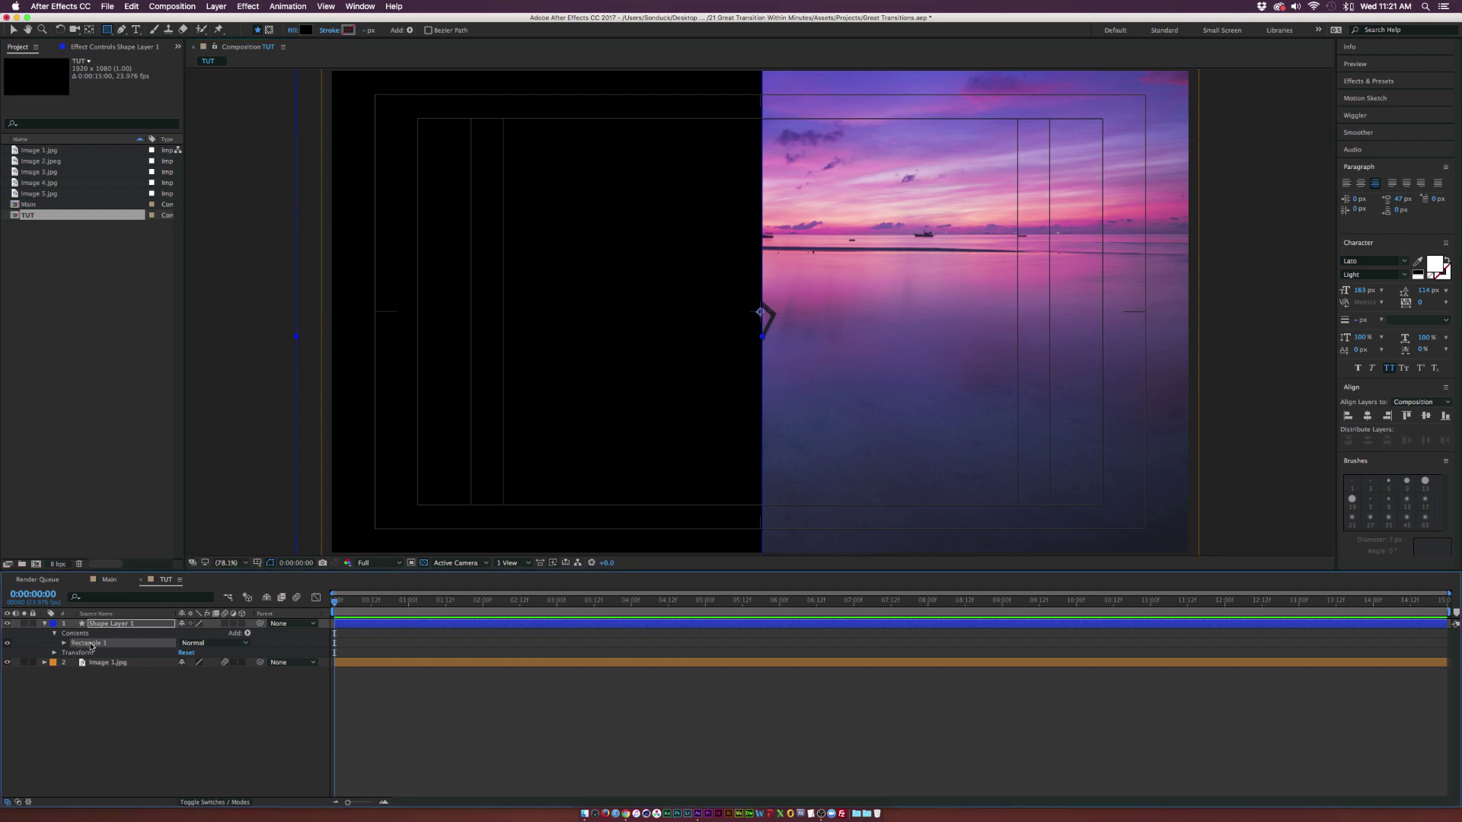
Duplicate Rectangle 1 within the shape layer and move the copy over the right half, slightly overlapping the original at the center.
key("super+d")
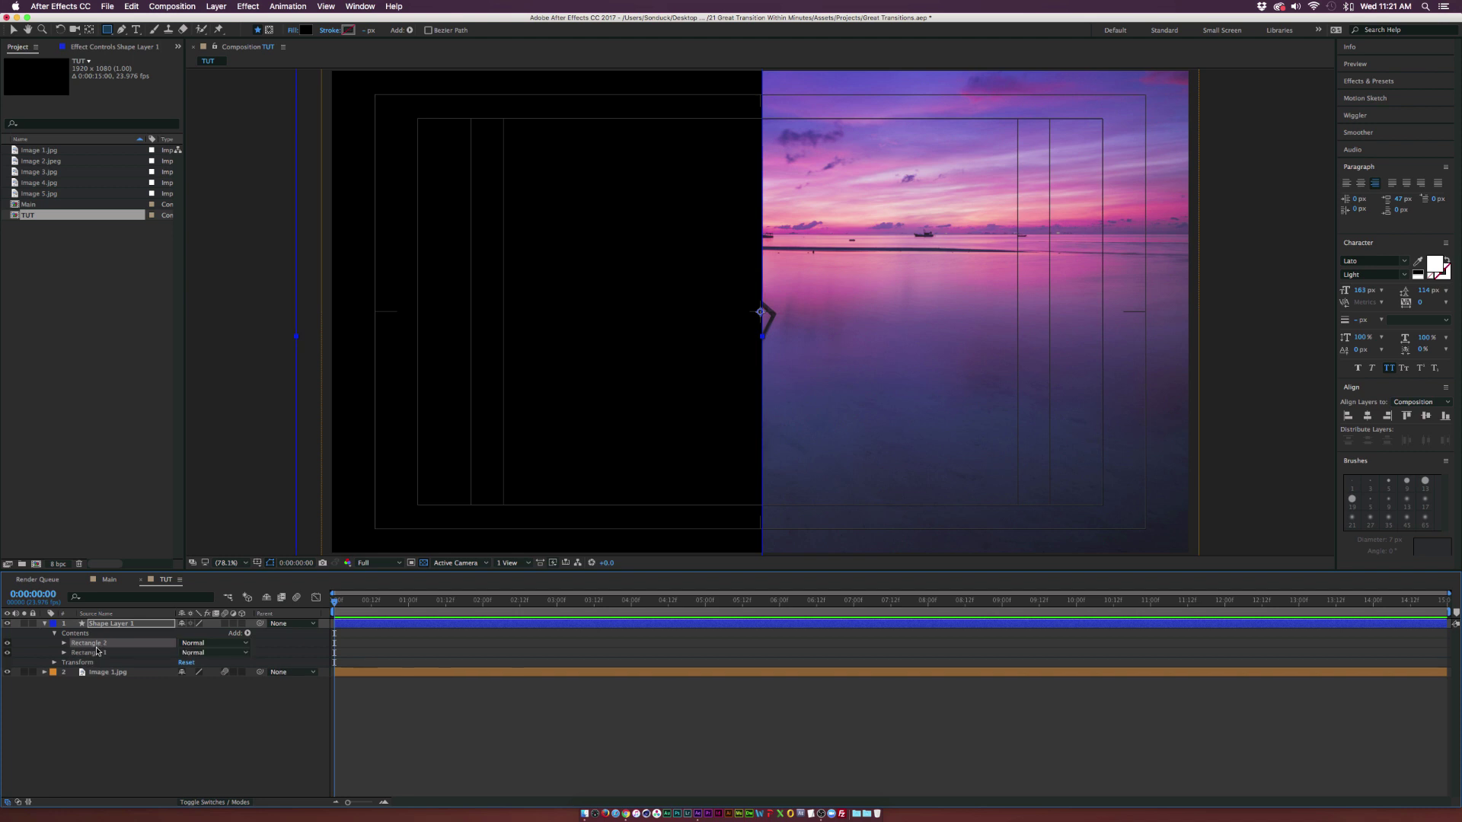
left_click(131, 6)
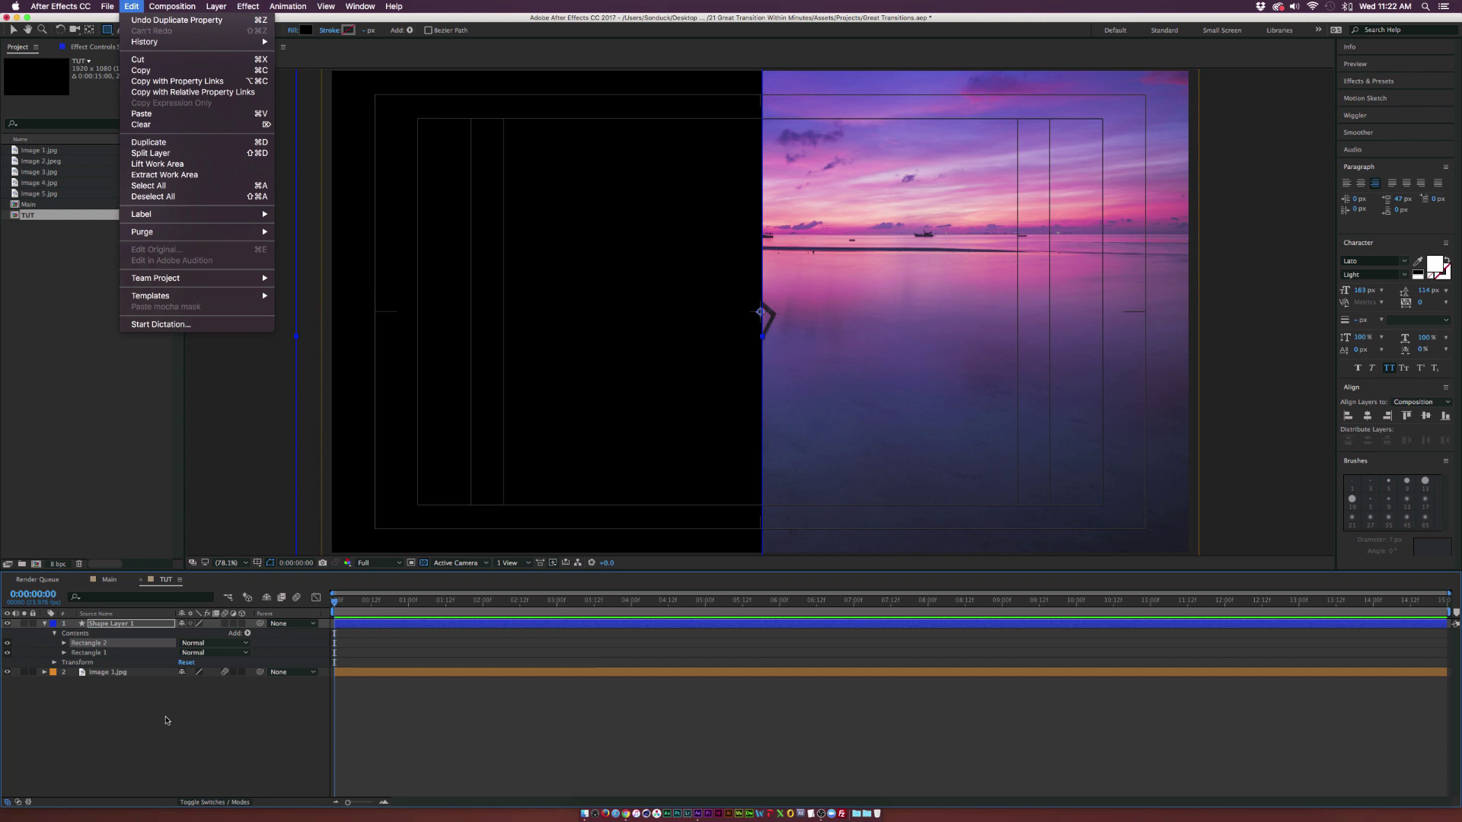
left_click(114, 108)
key("v")
key("comma")
left_click_drag(691, 344, 959, 336)
key("Left")
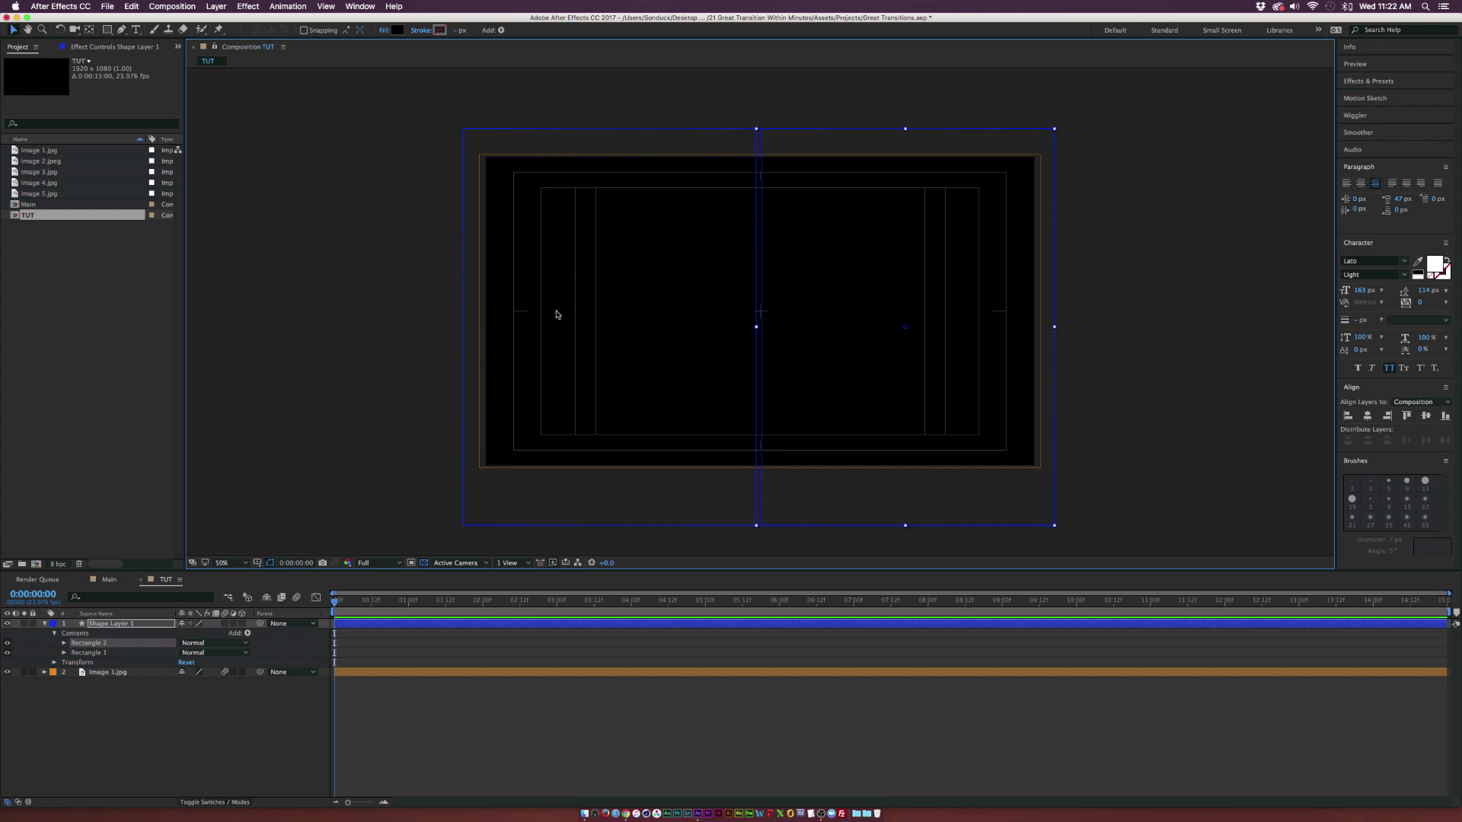
left_click(230, 562)
left_click(238, 569)
key("shift+slash")
left_click(180, 752)
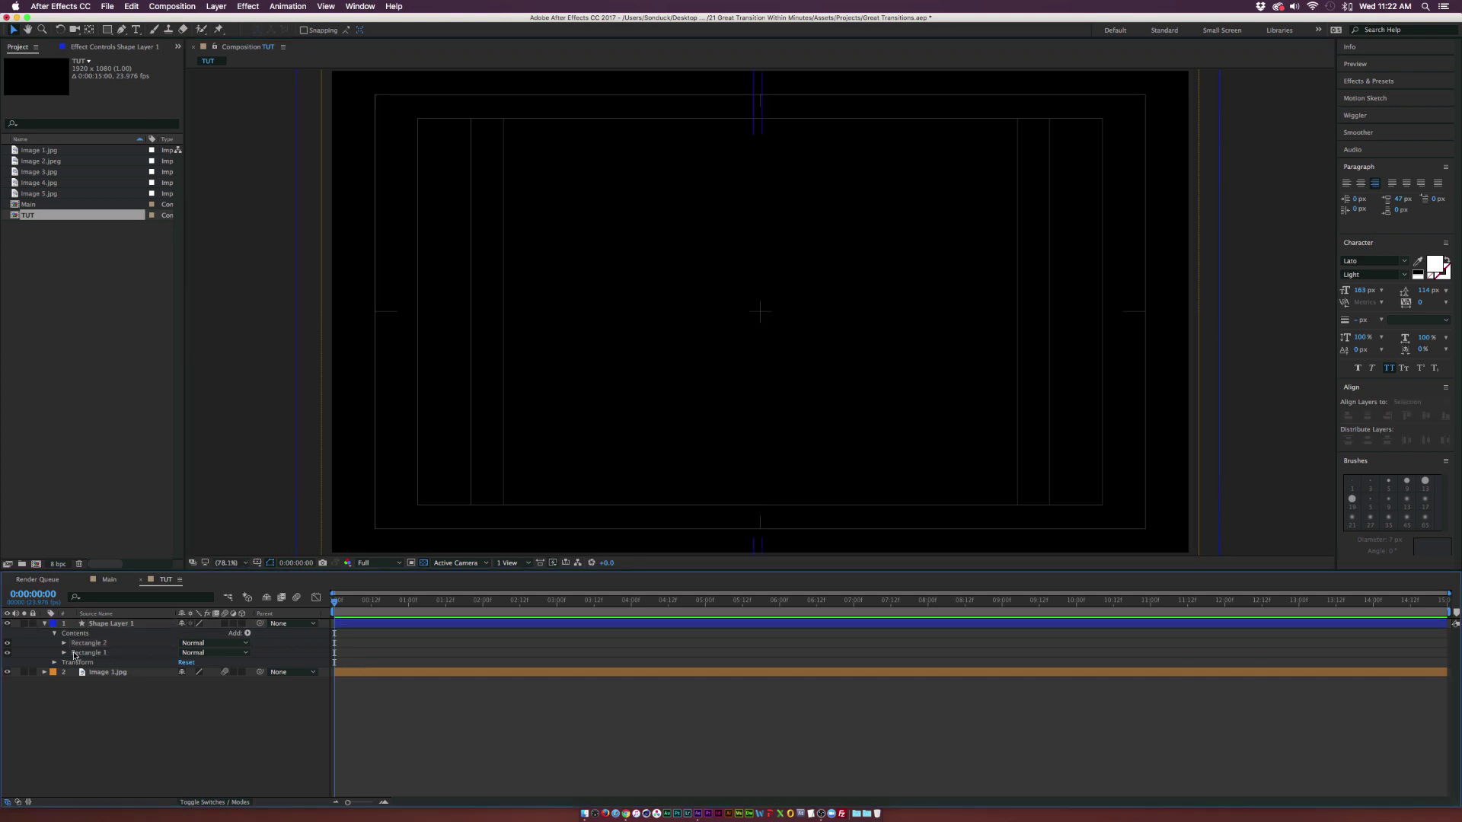
Animate Rectangle 1's position from -518, -1249 at 0:00:01:00 to -518, 55 at about 0:00:01:07.
left_click_drag(366, 603, 408, 605)
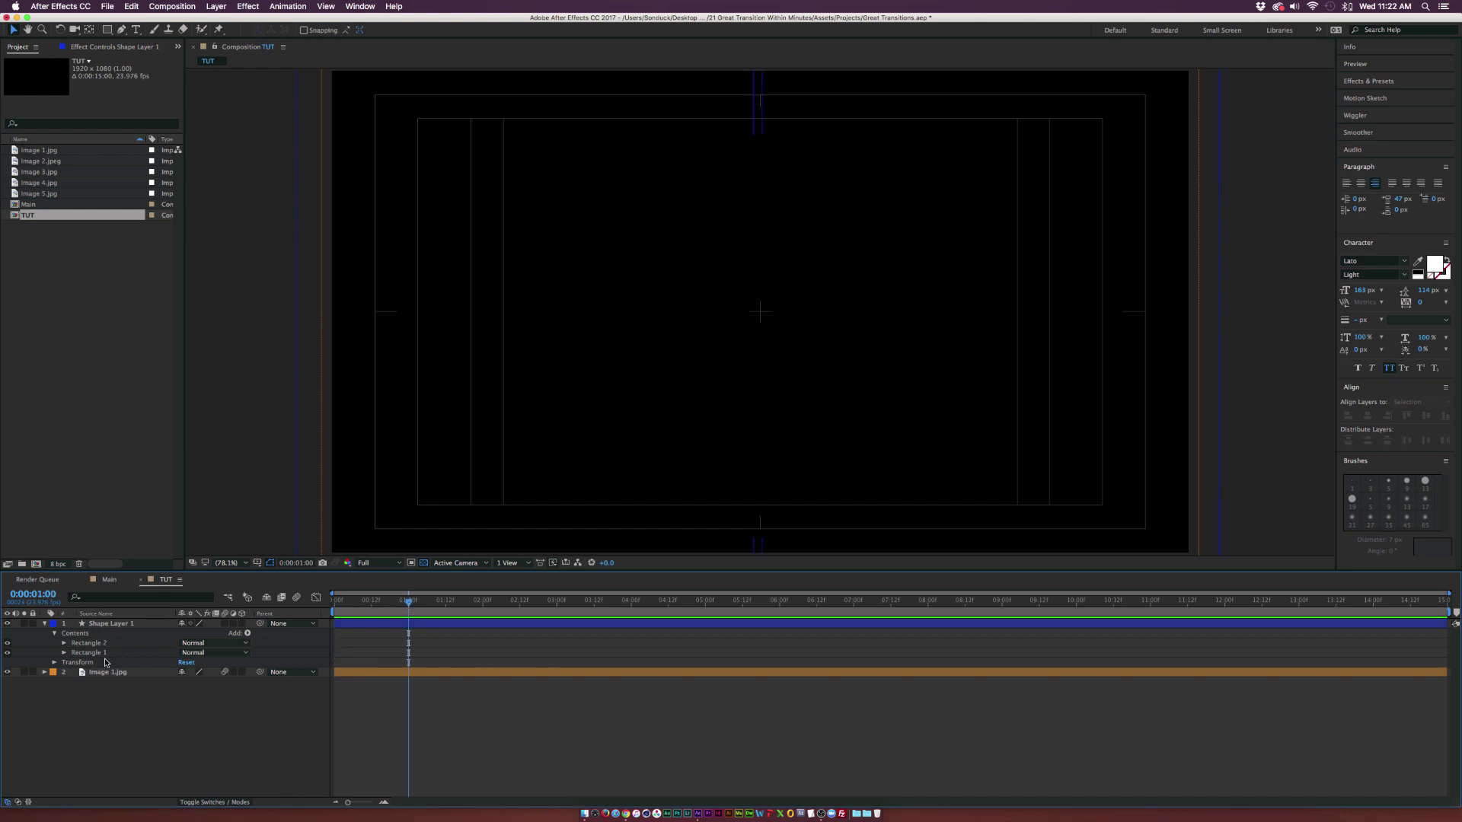
left_click(64, 653)
left_click(75, 691)
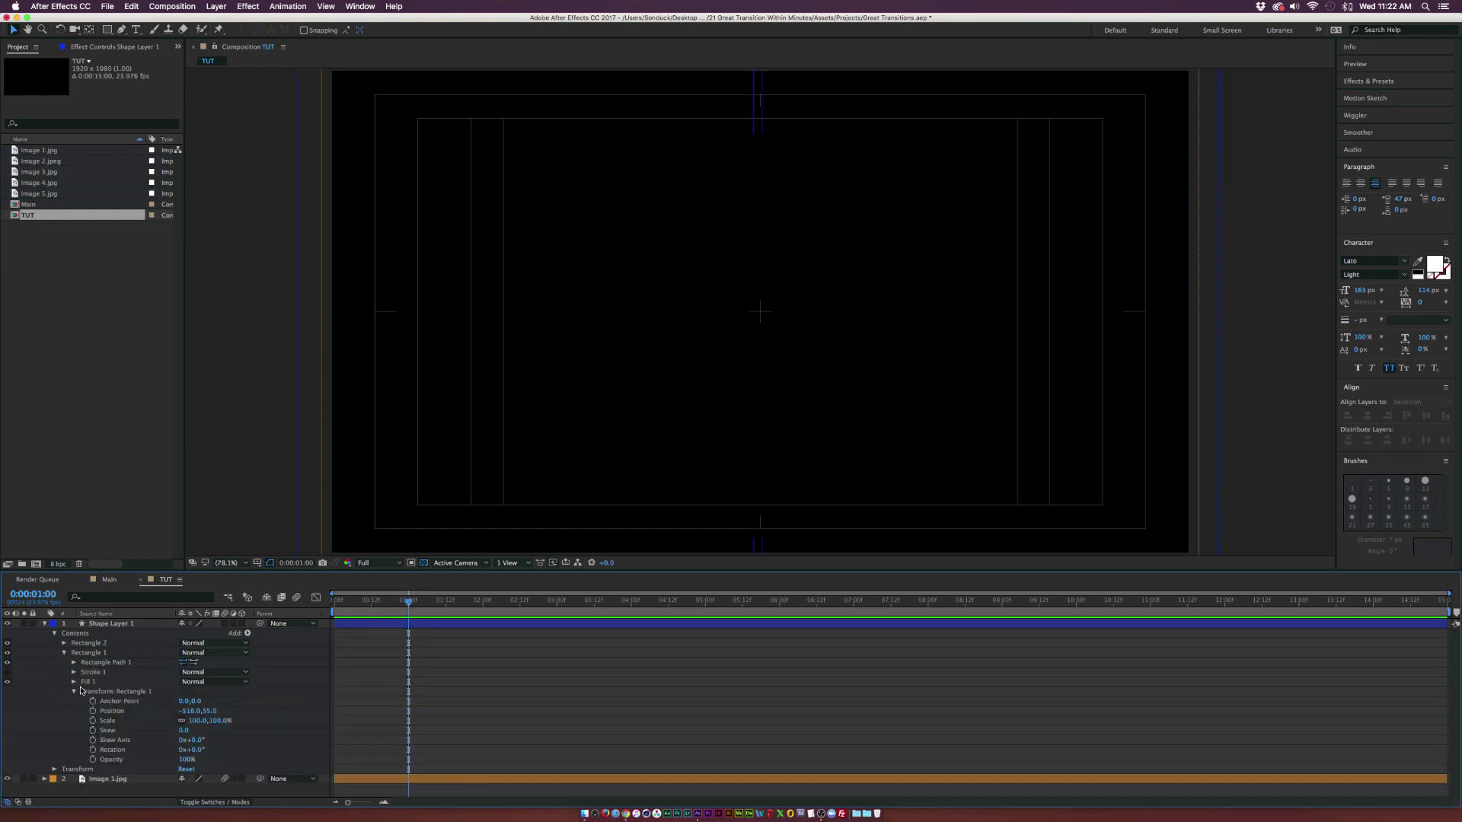
left_click(93, 711)
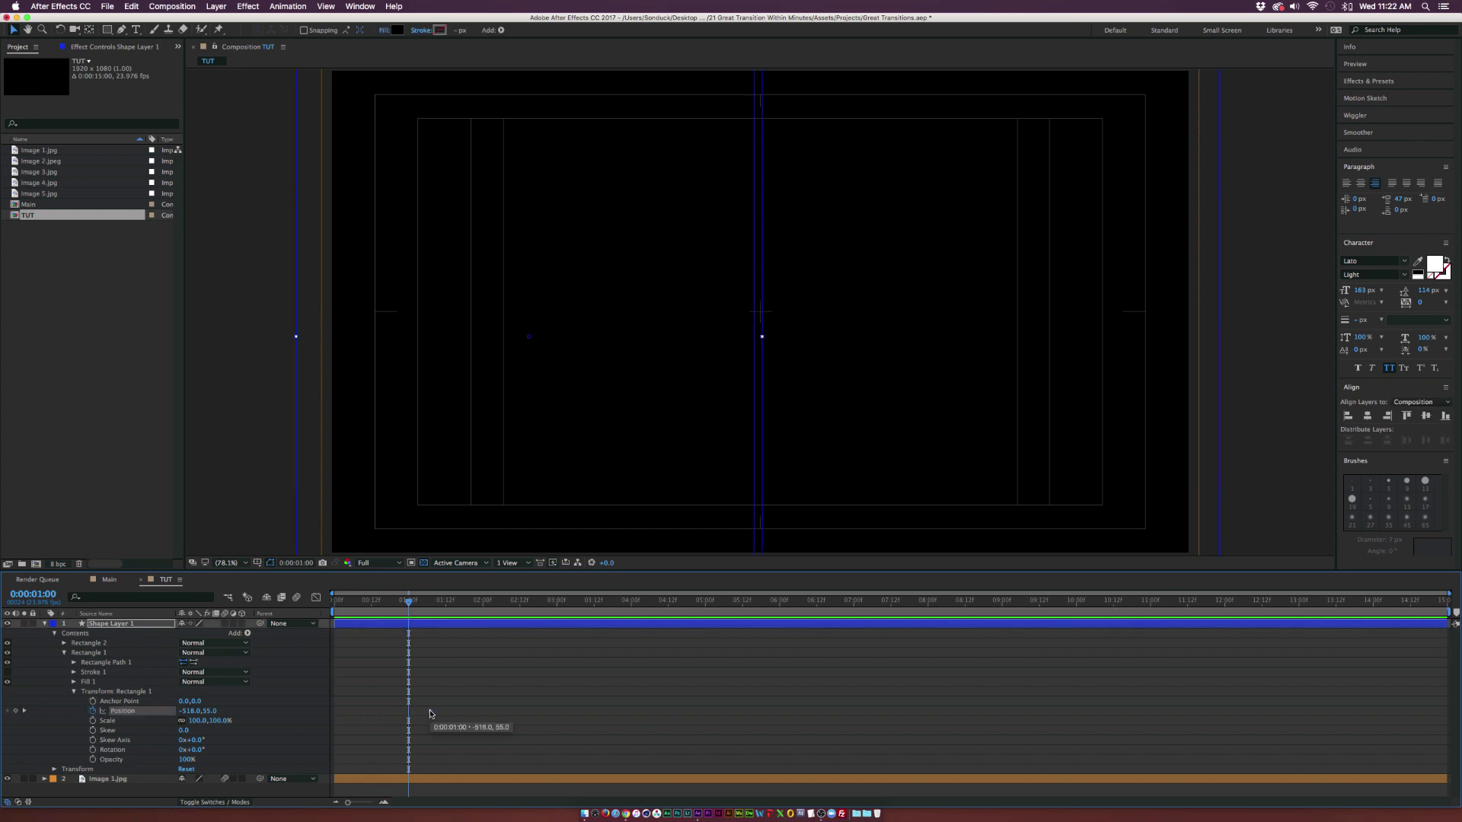
left_click_drag(183, 711, 116, 711)
key("super+z")
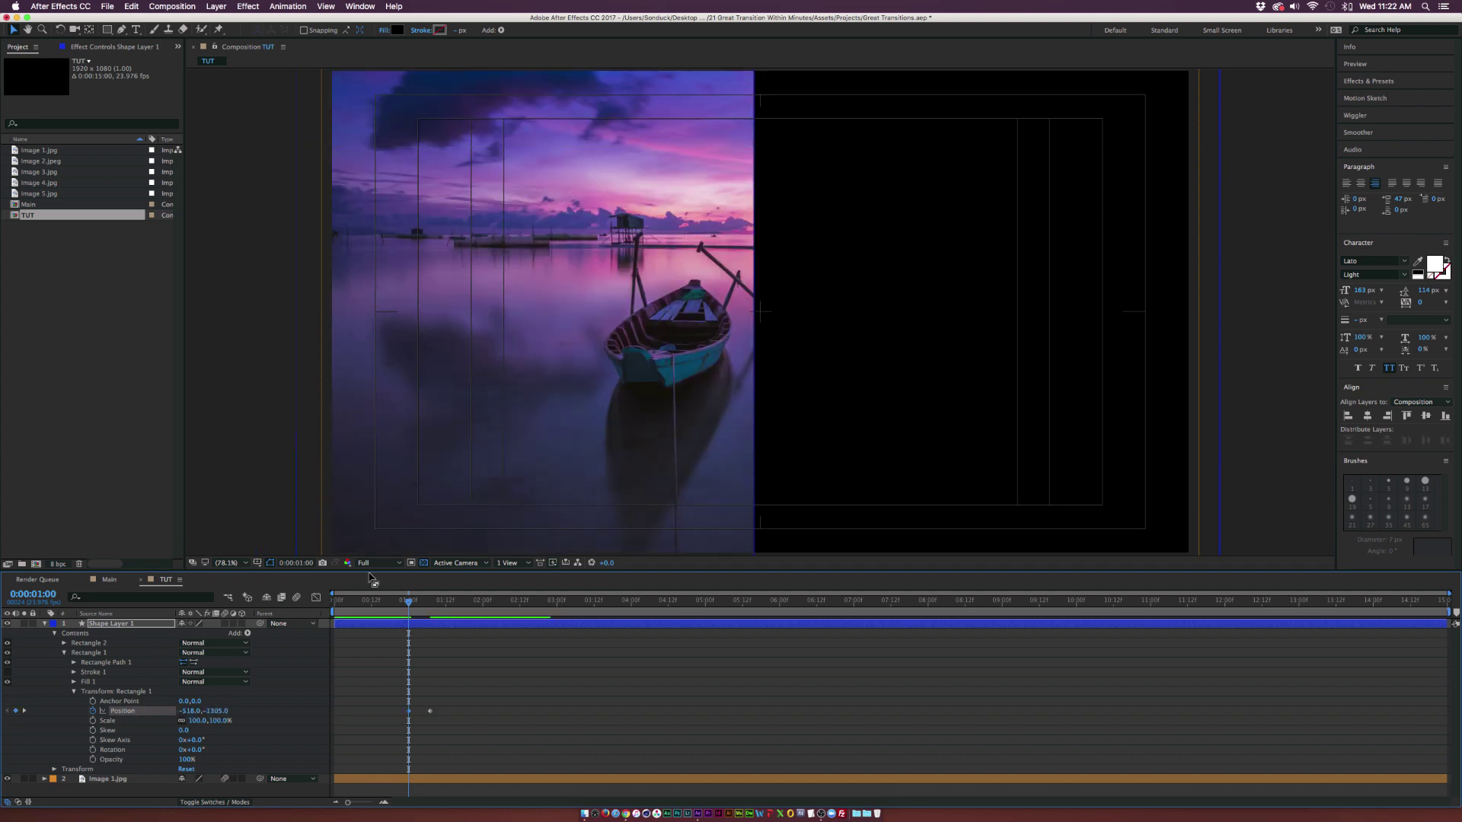
scroll(482, 506, "down", 2)
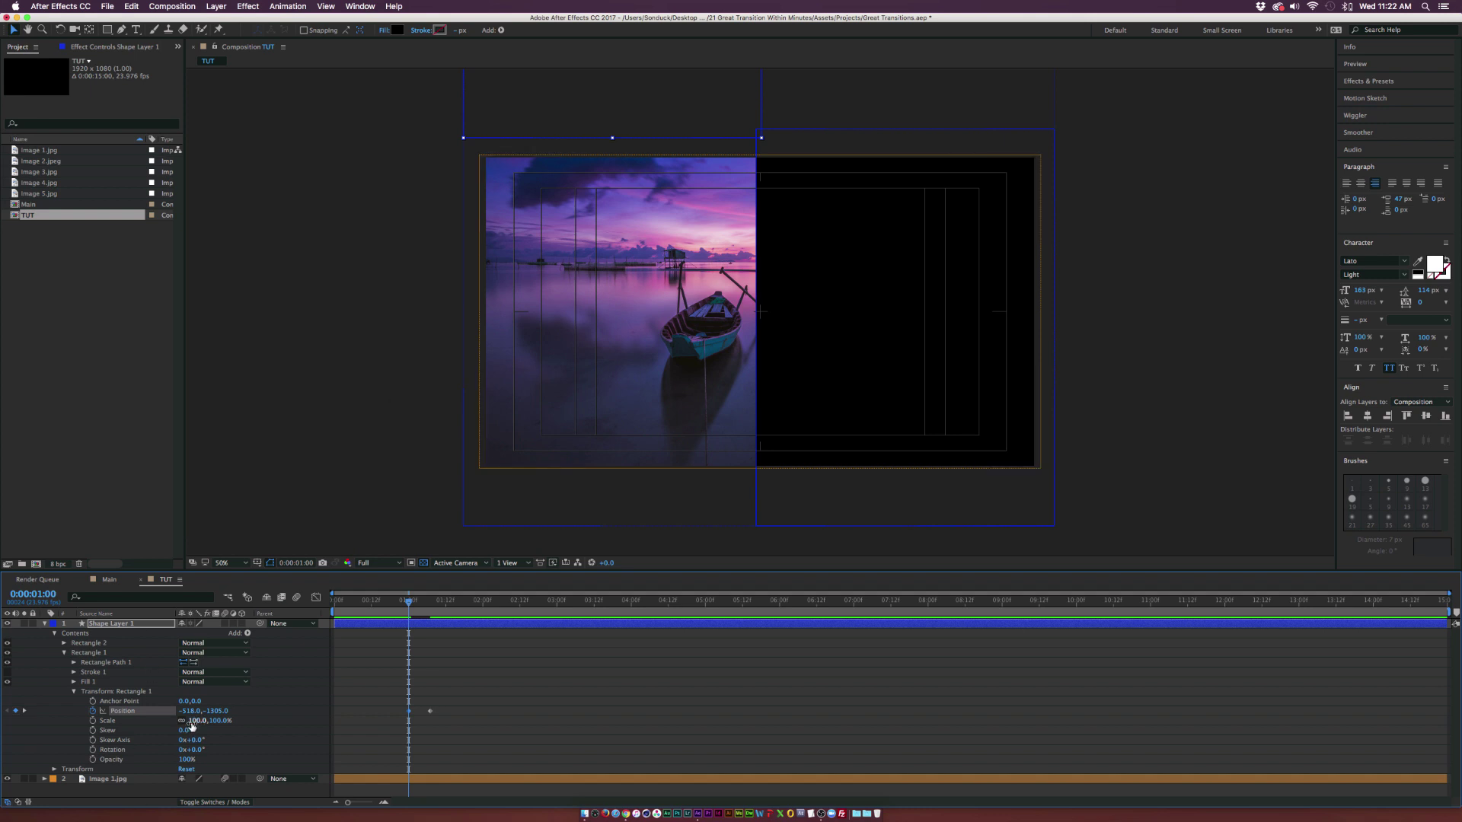
left_click_drag(227, 711, 240, 711)
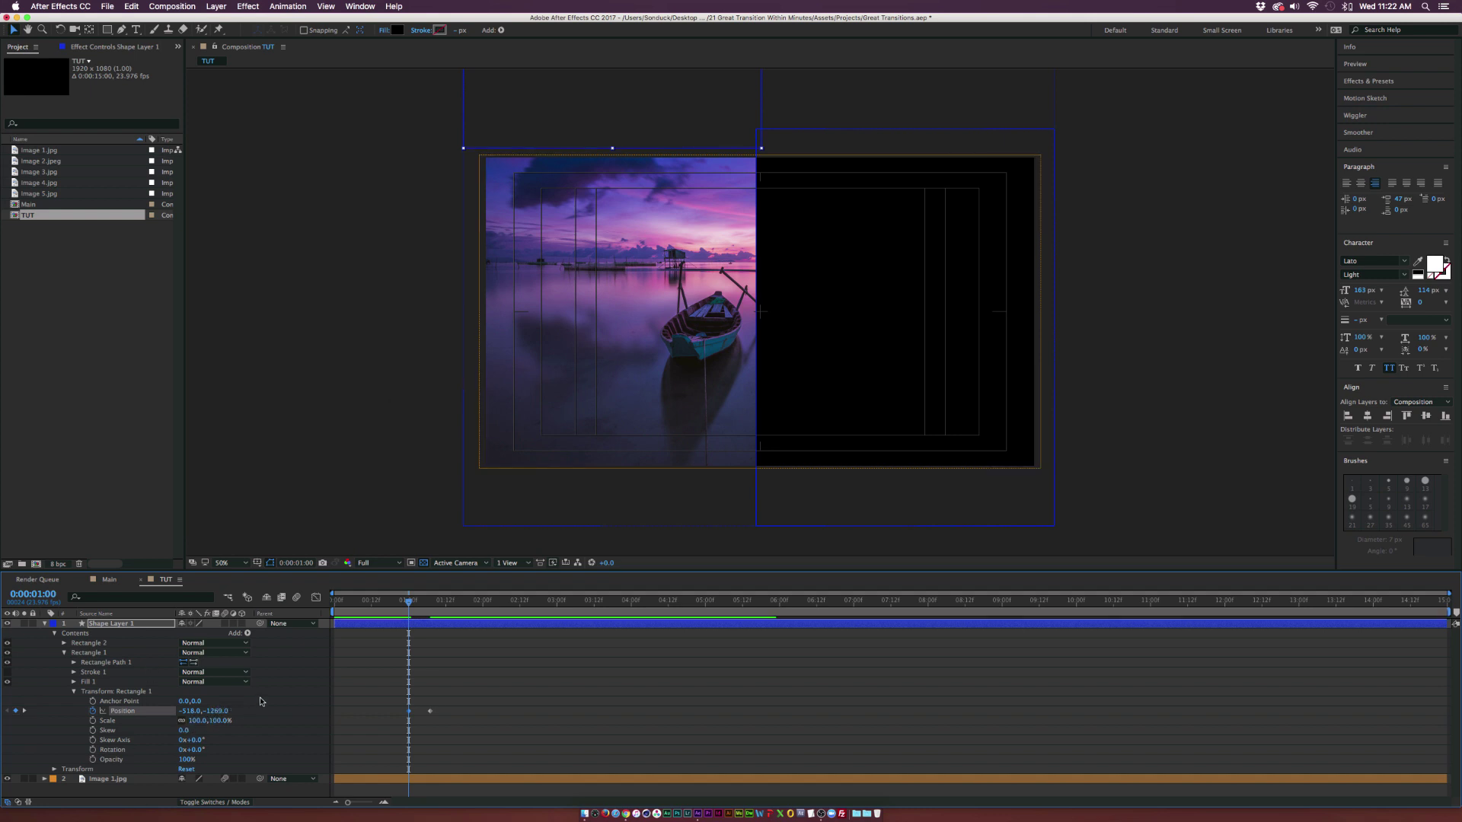
Animate Rectangle 2's position from 507.4, 1255 at 0:00:01:05 to 507.4, 55 at about 0:00:01:12.
left_click_drag(415, 607, 424, 603)
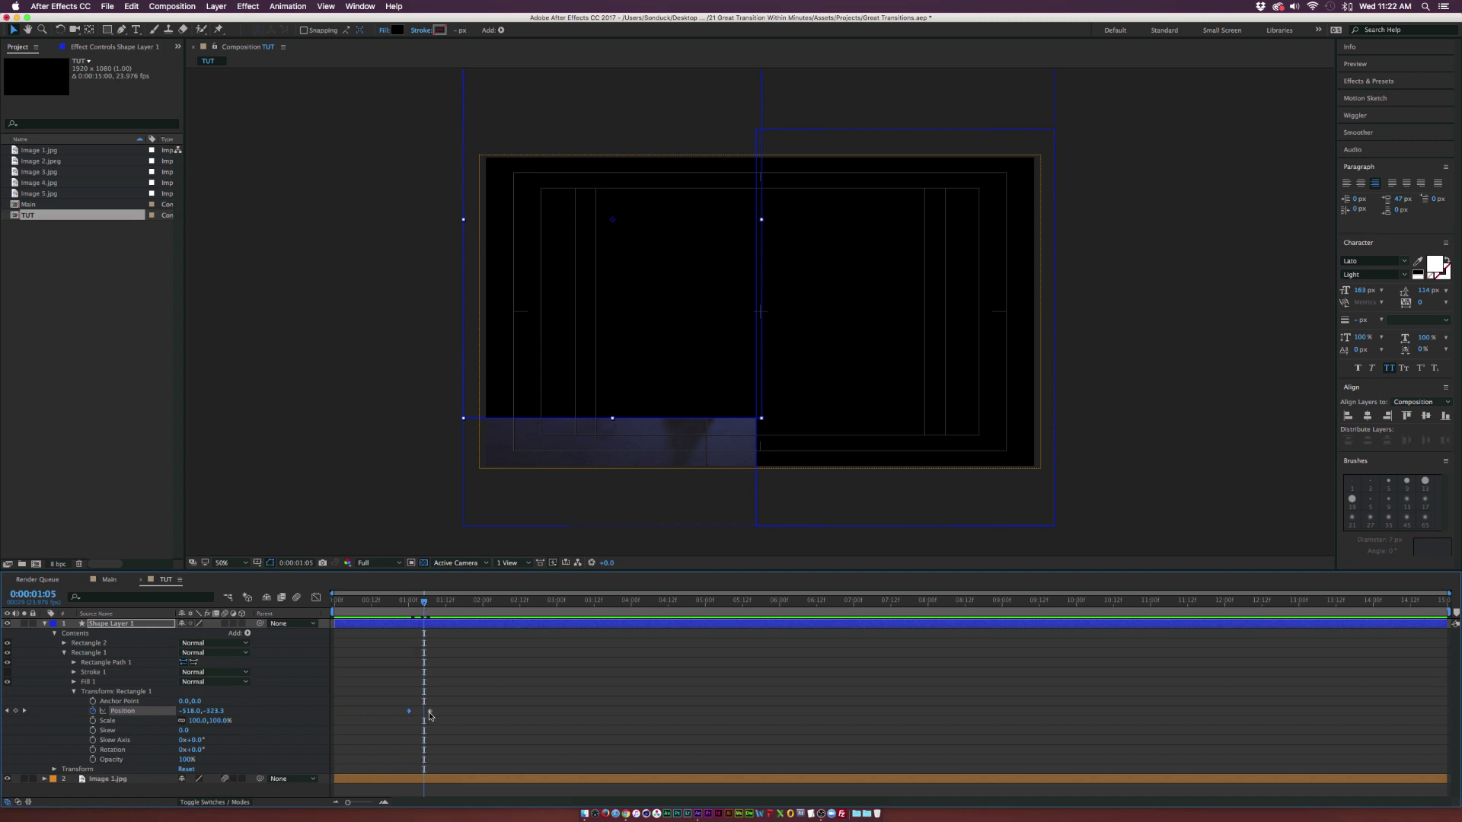
left_click(64, 644)
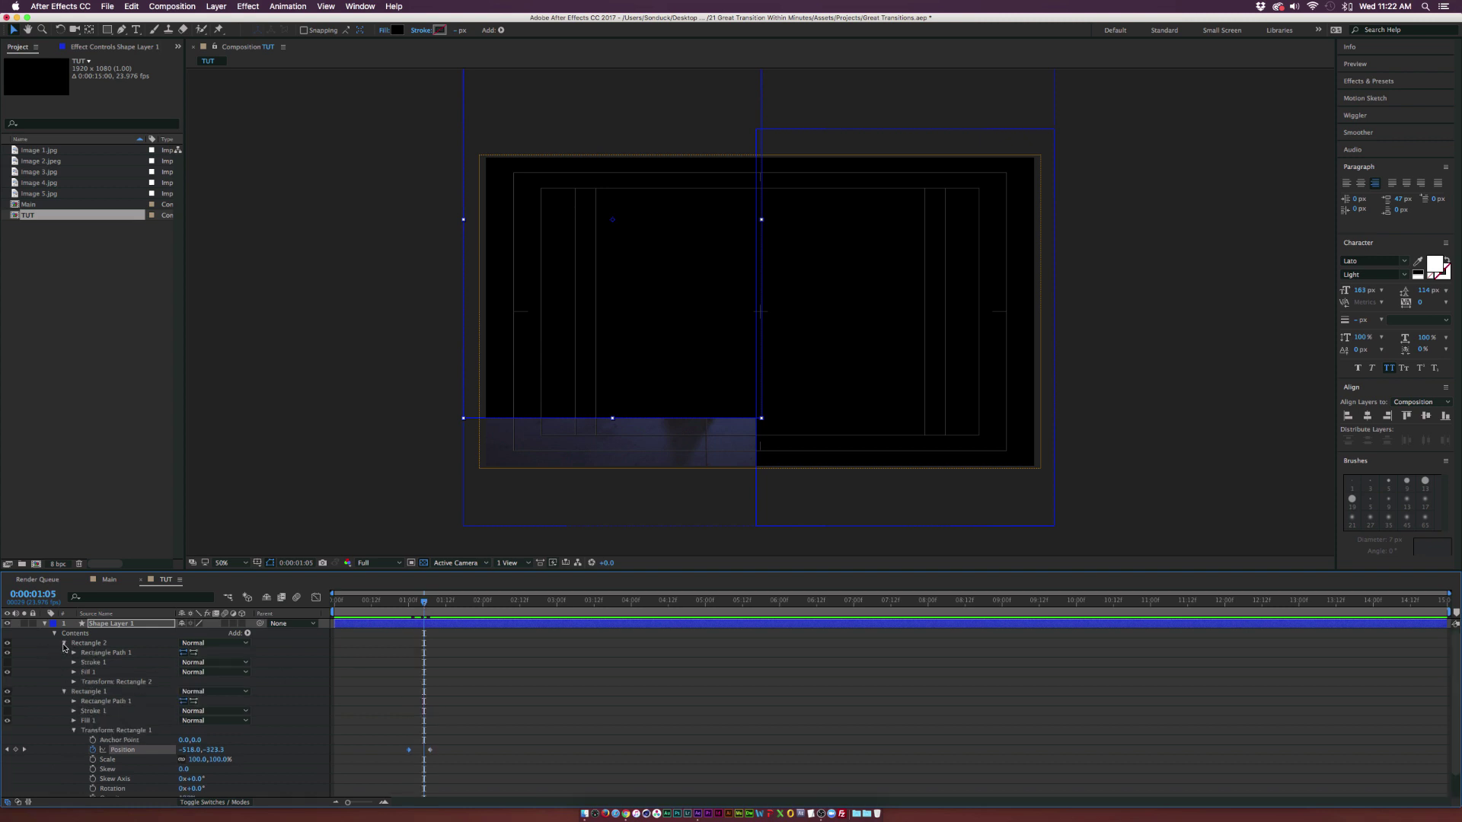
left_click(73, 681)
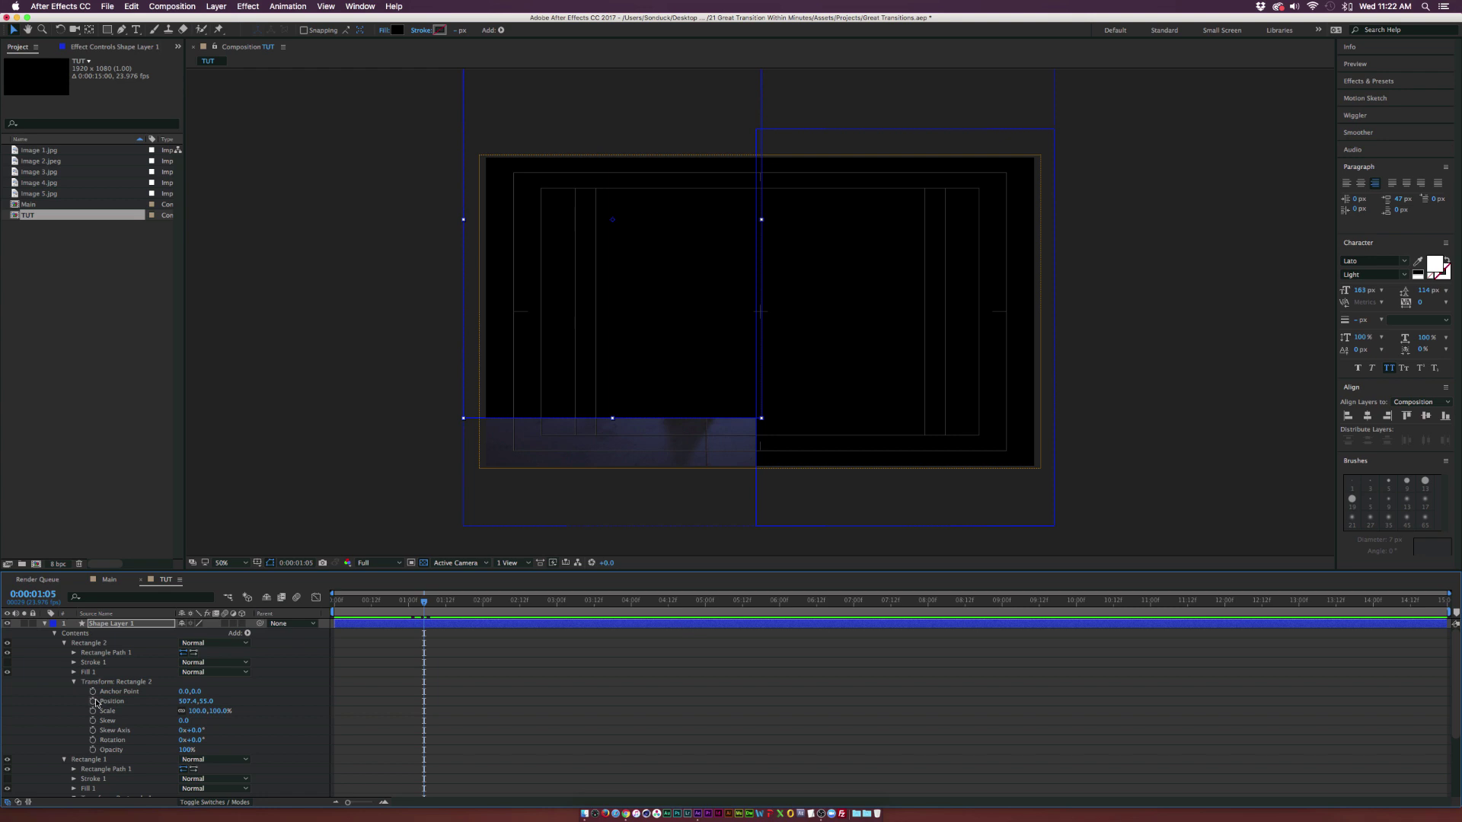
left_click(93, 701)
left_click_drag(424, 701, 446, 705)
left_click_drag(208, 701, 876, 725)
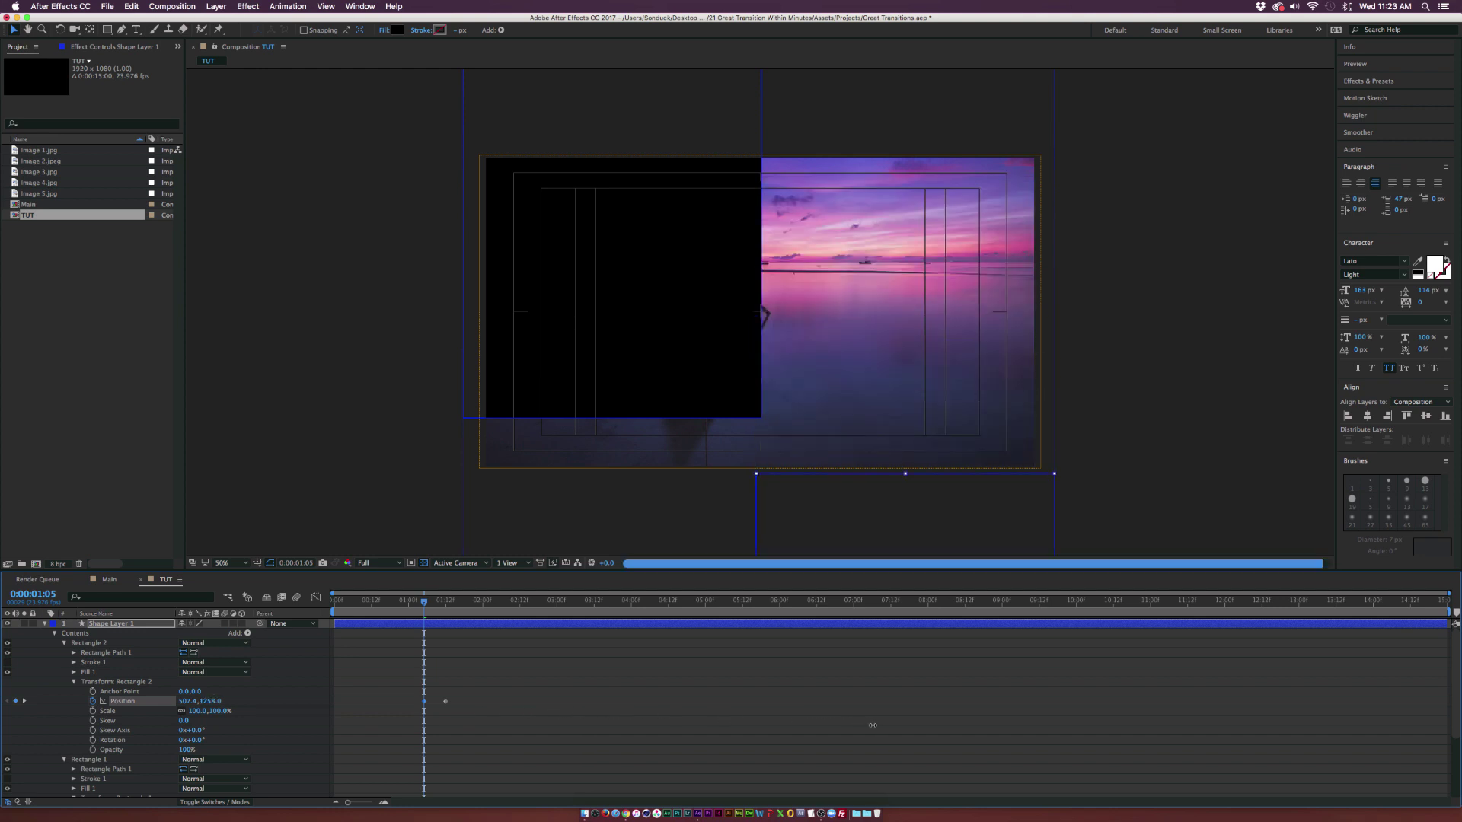
left_click(487, 688)
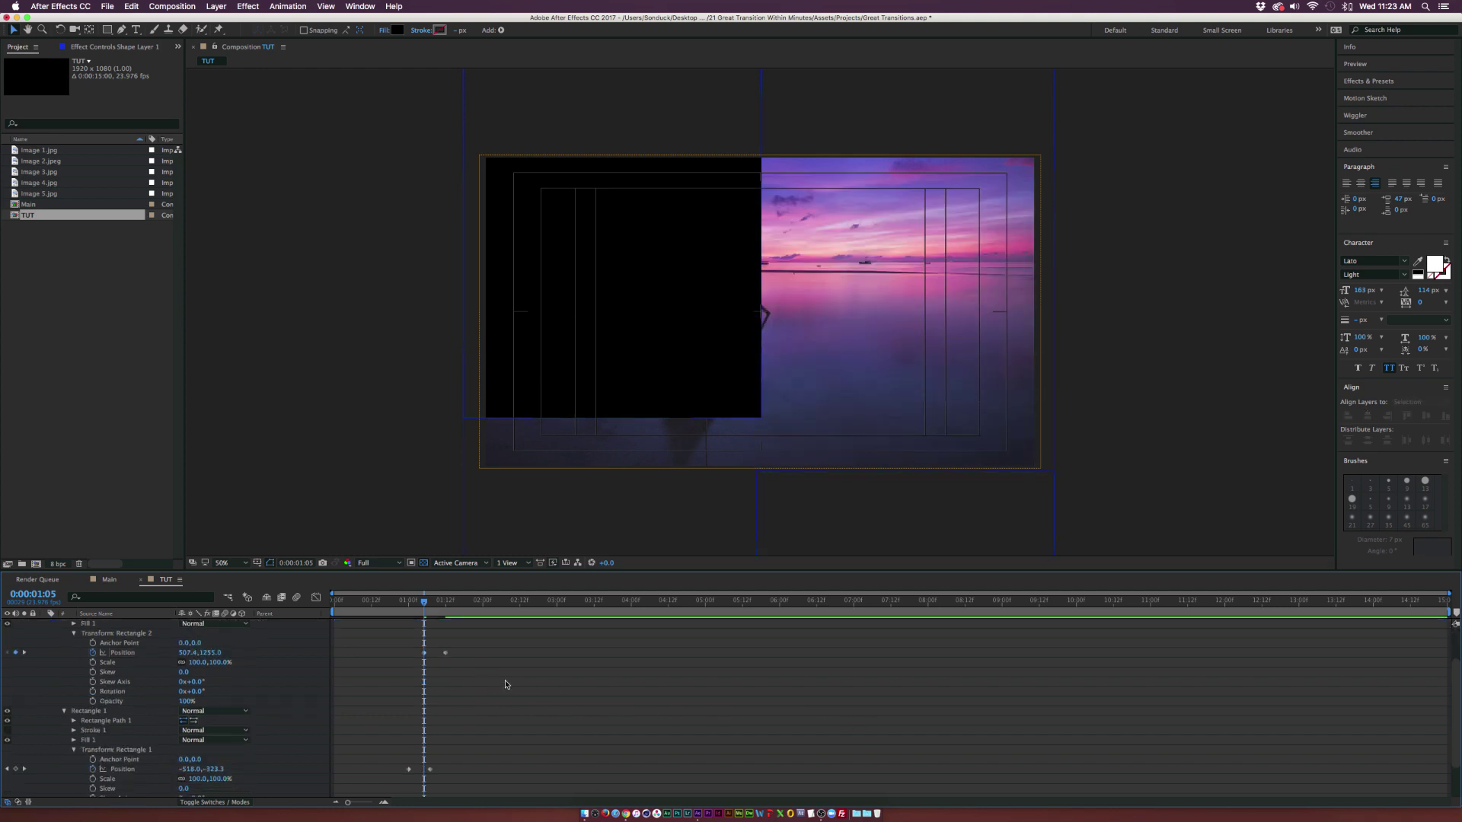
Apply Easy Ease to the ending position keyframes of both rectangles and scrub through the animation to check it.
key("u")
left_click_drag(467, 643, 431, 675)
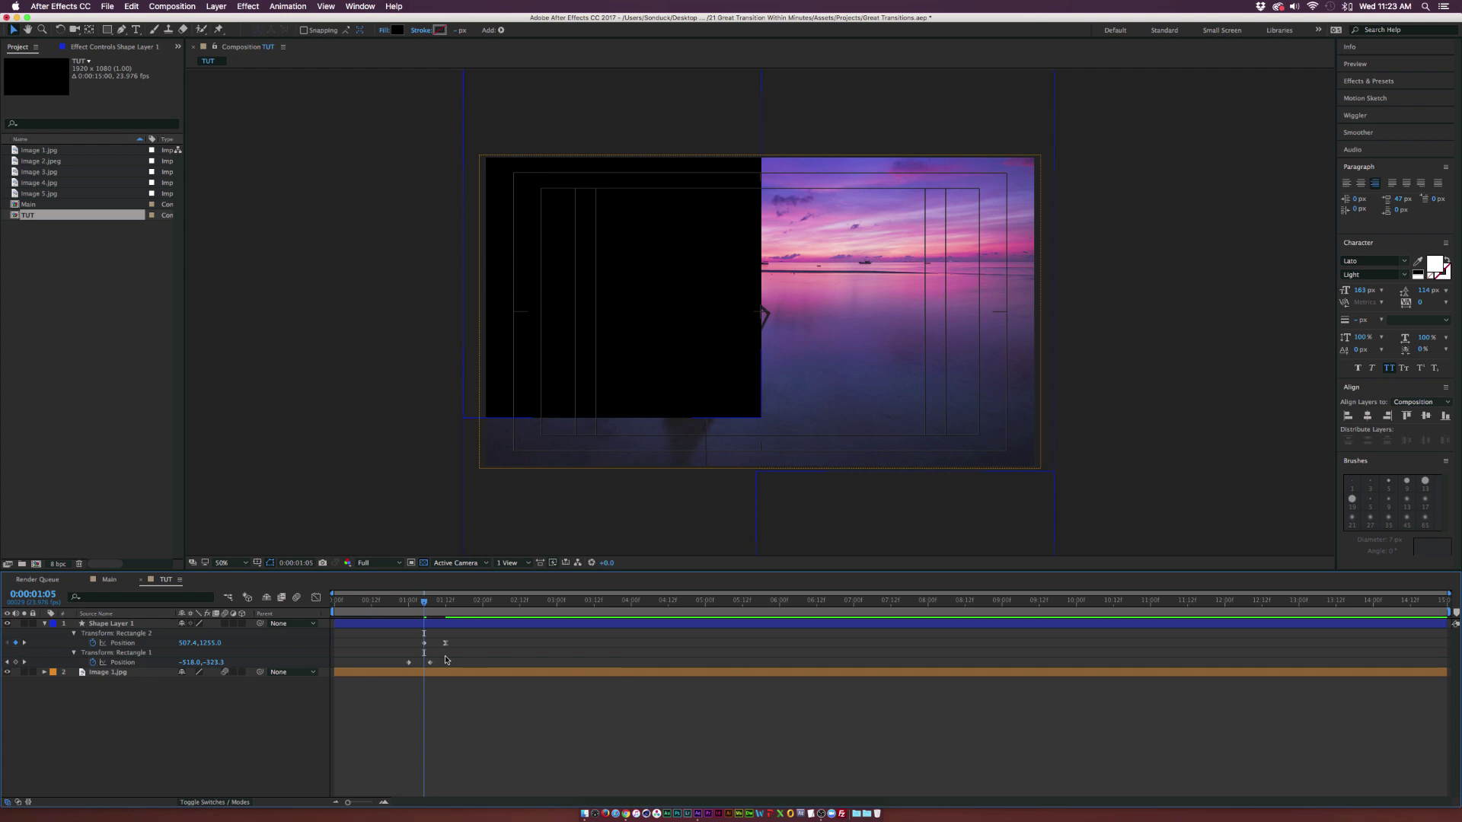
key("F9")
left_click_drag(424, 601, 459, 607)
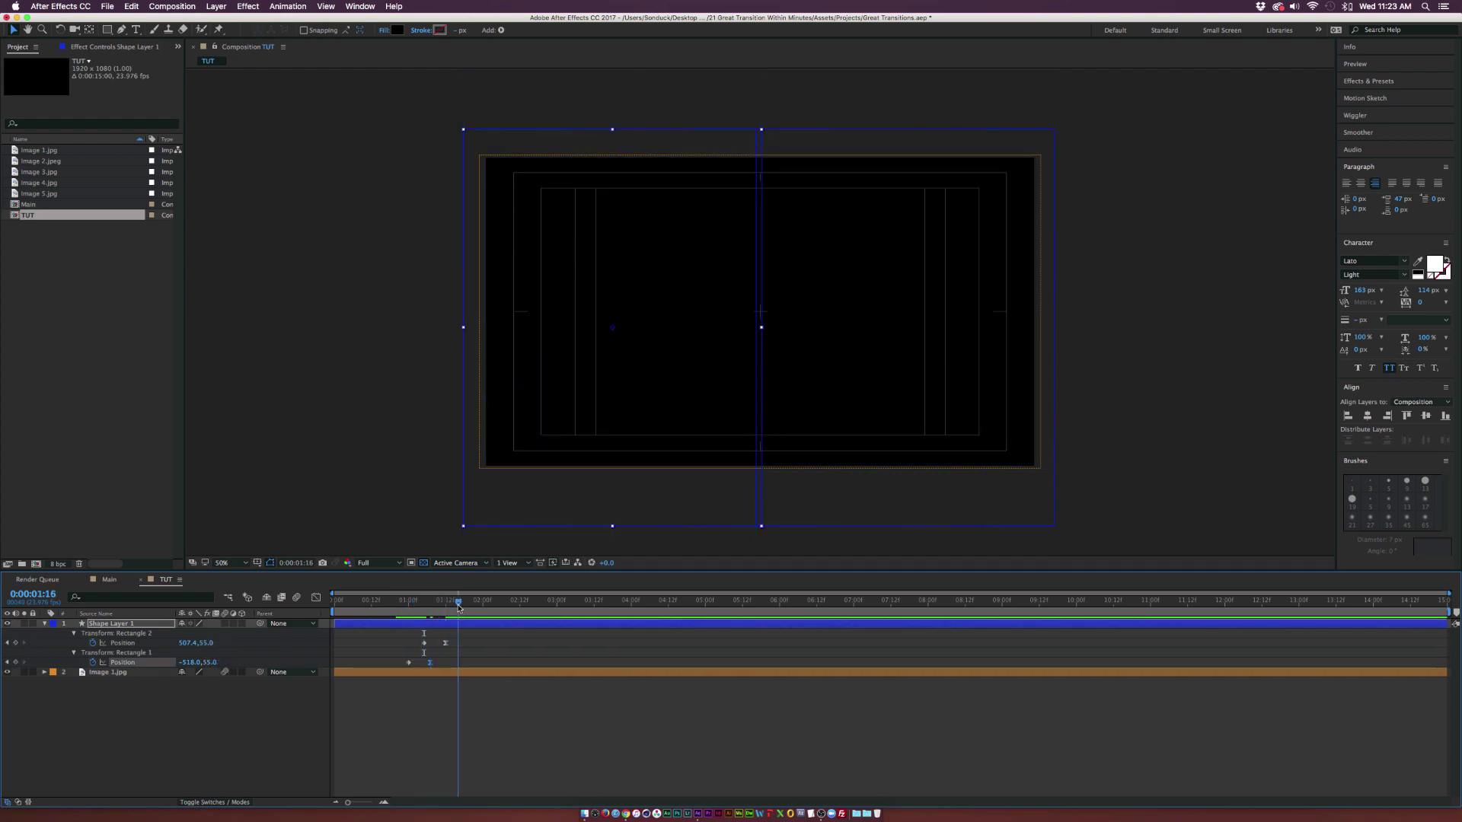
left_click(250, 729)
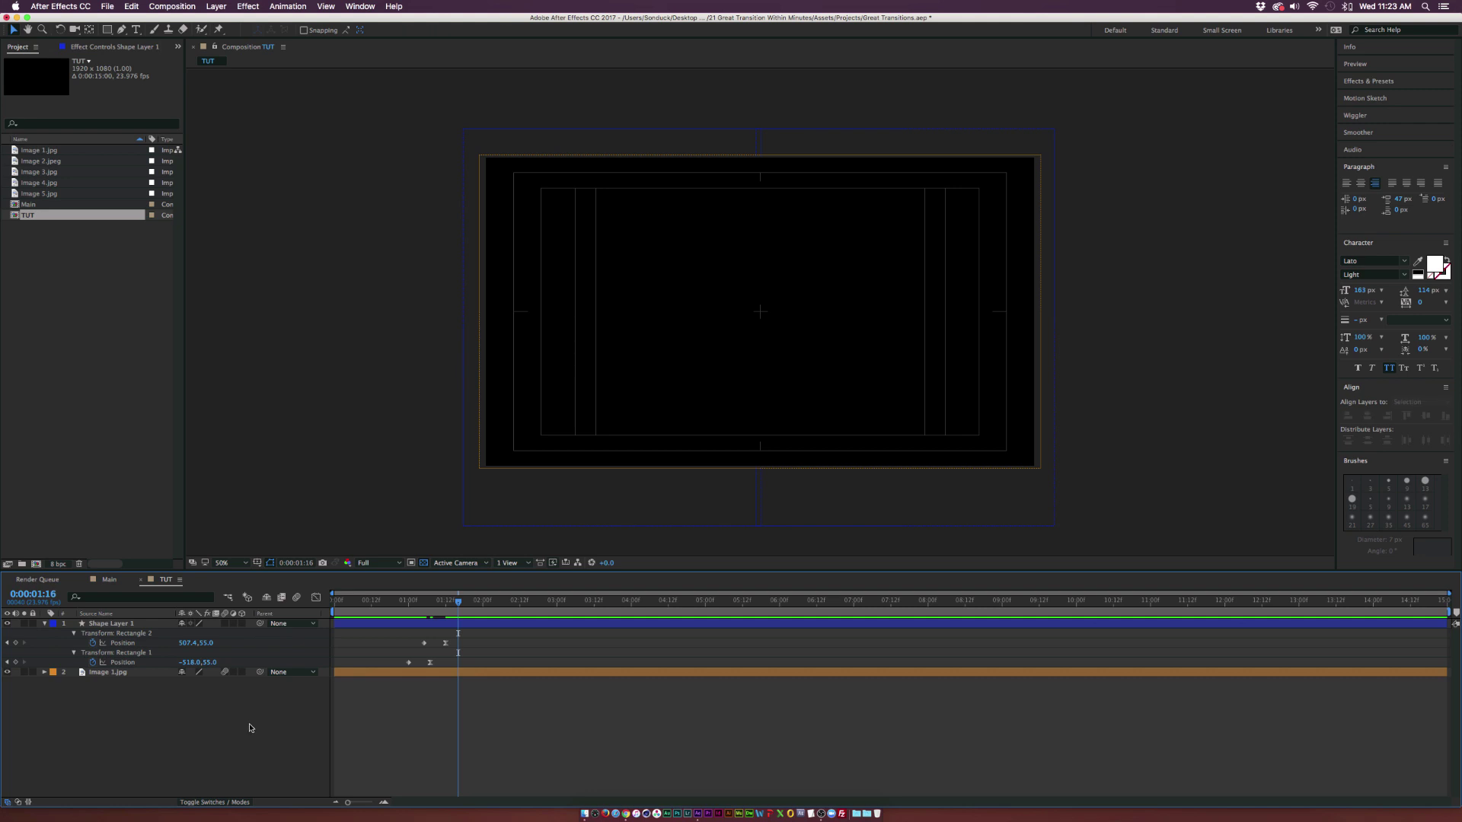
key("u")
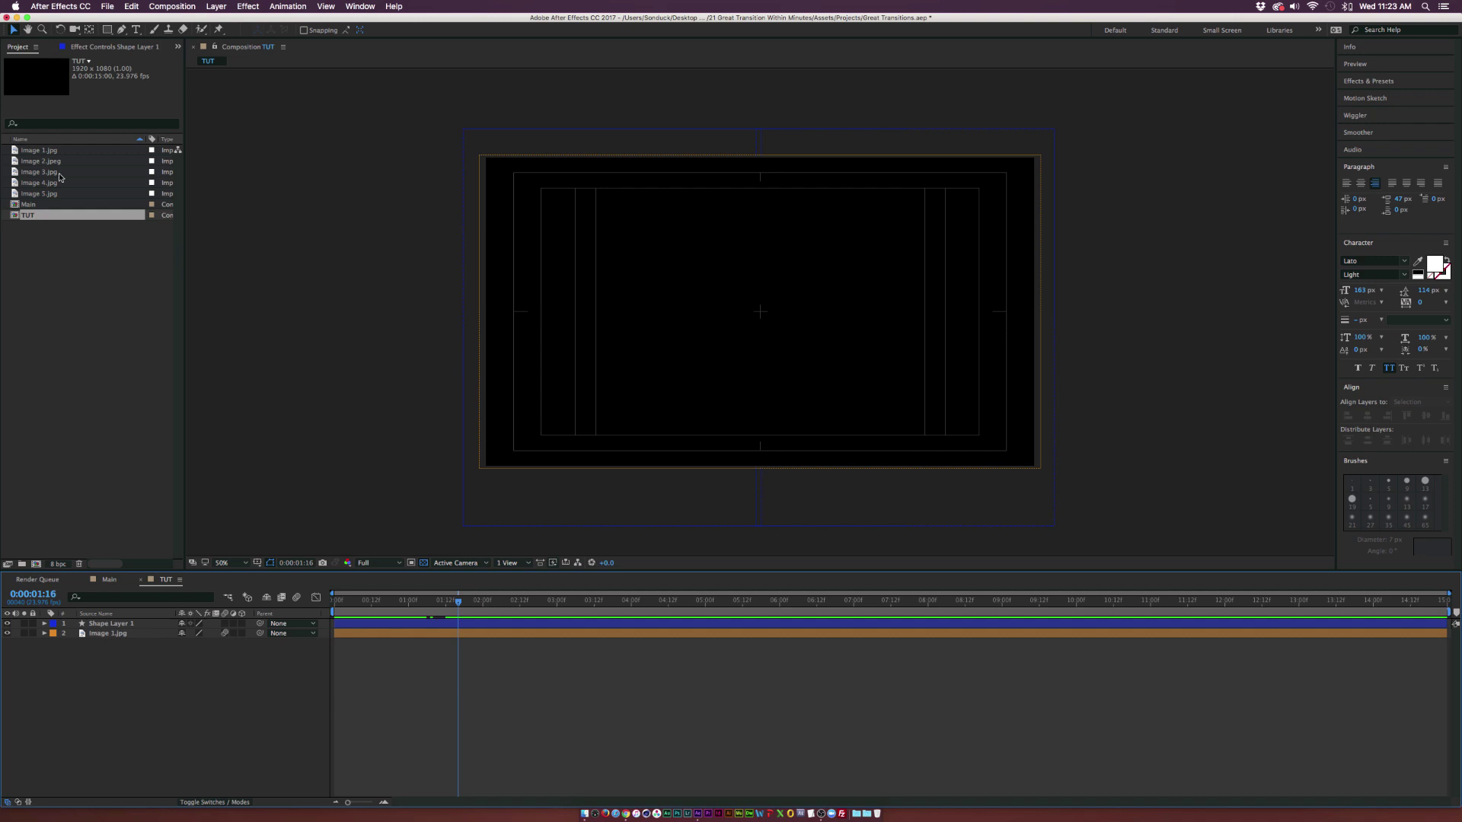
Add Image 2.jpeg to the TUT composition and scale it to 35%.
left_click(33, 162)
left_click_drag(59, 189, 158, 633)
key("s")
left_click(237, 750)
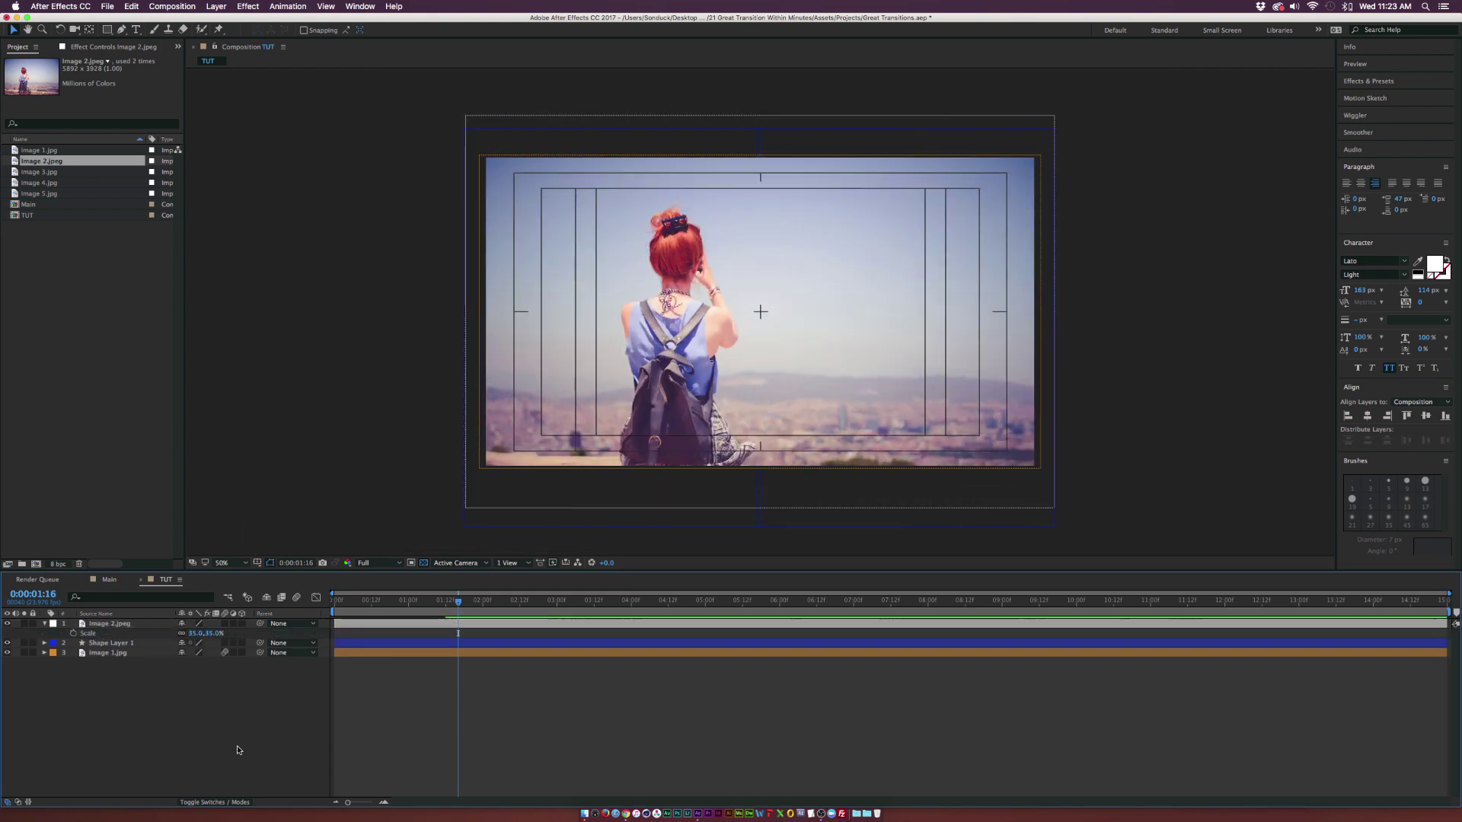
Move the shape layer above Image 2.jpeg and rename it "Reactange Transition".
left_click(119, 624)
left_click_drag(128, 640, 122, 626)
key("Return")
type("Reactange Transition")
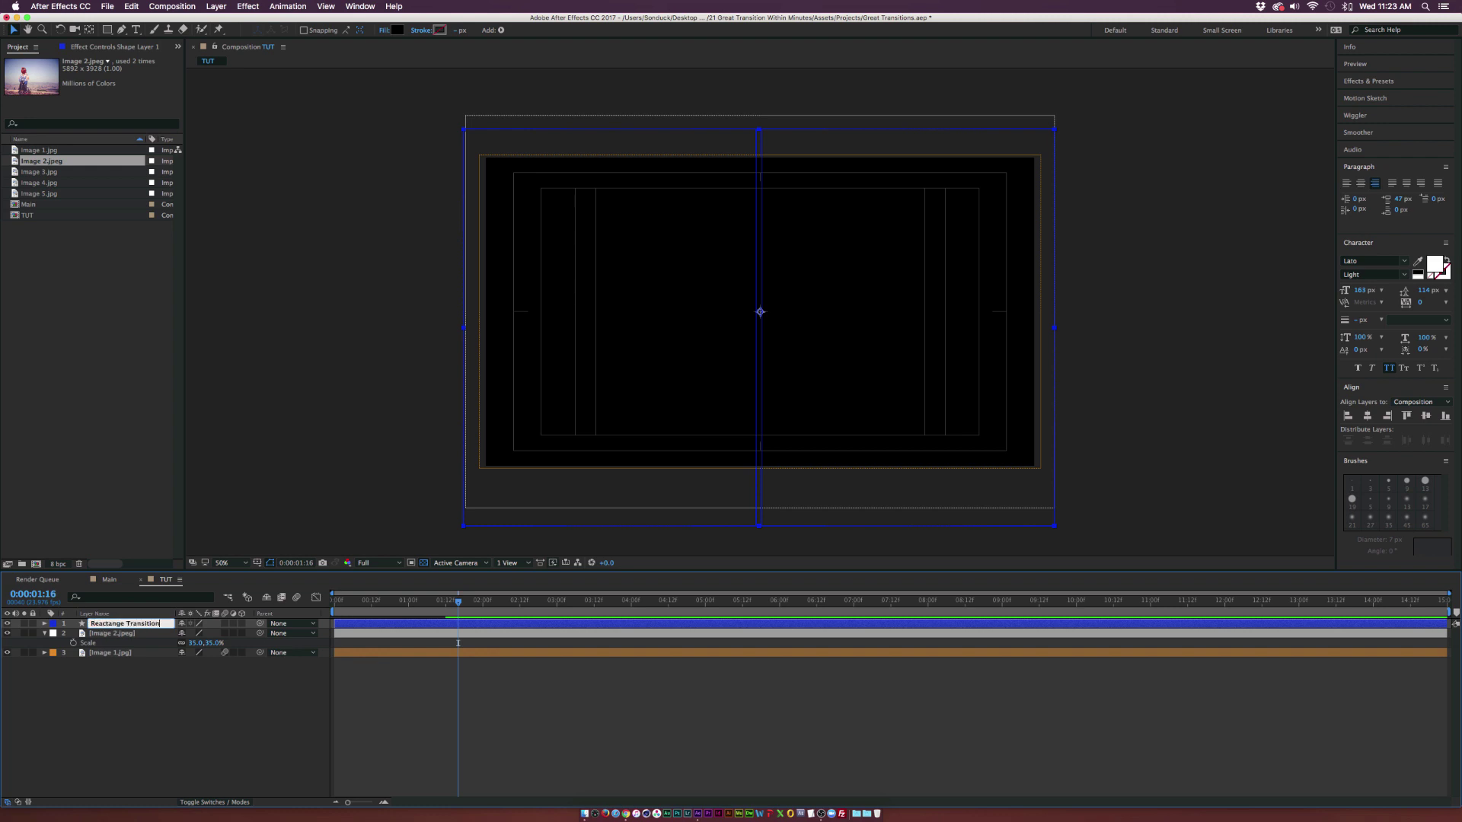
key("Return")
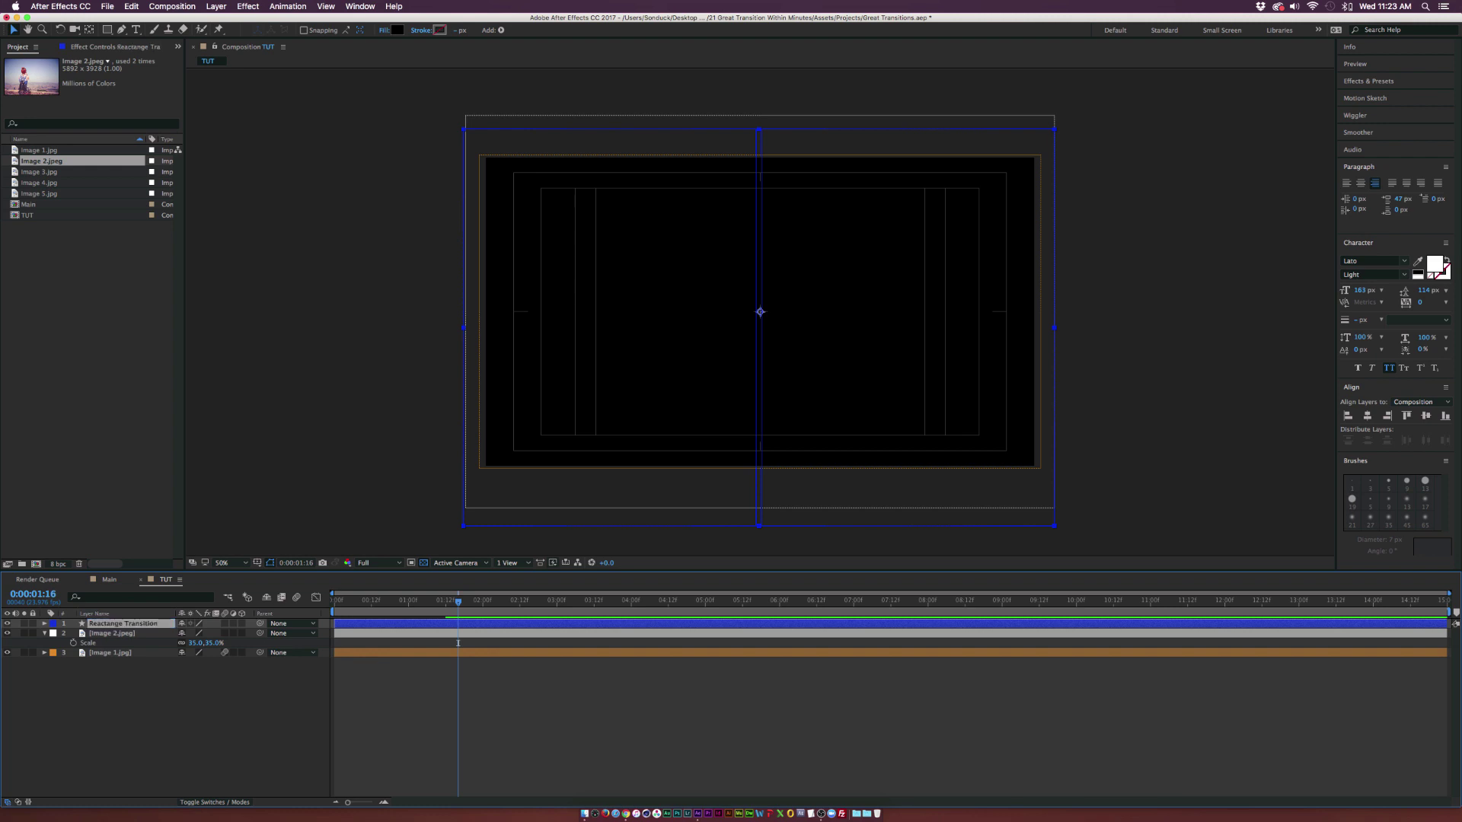
Set Image 2.jpeg's track matte to Alpha Matte "Reactange Transition" and scrub back to 0:00:01:13 to check the reveal.
left_click(208, 804)
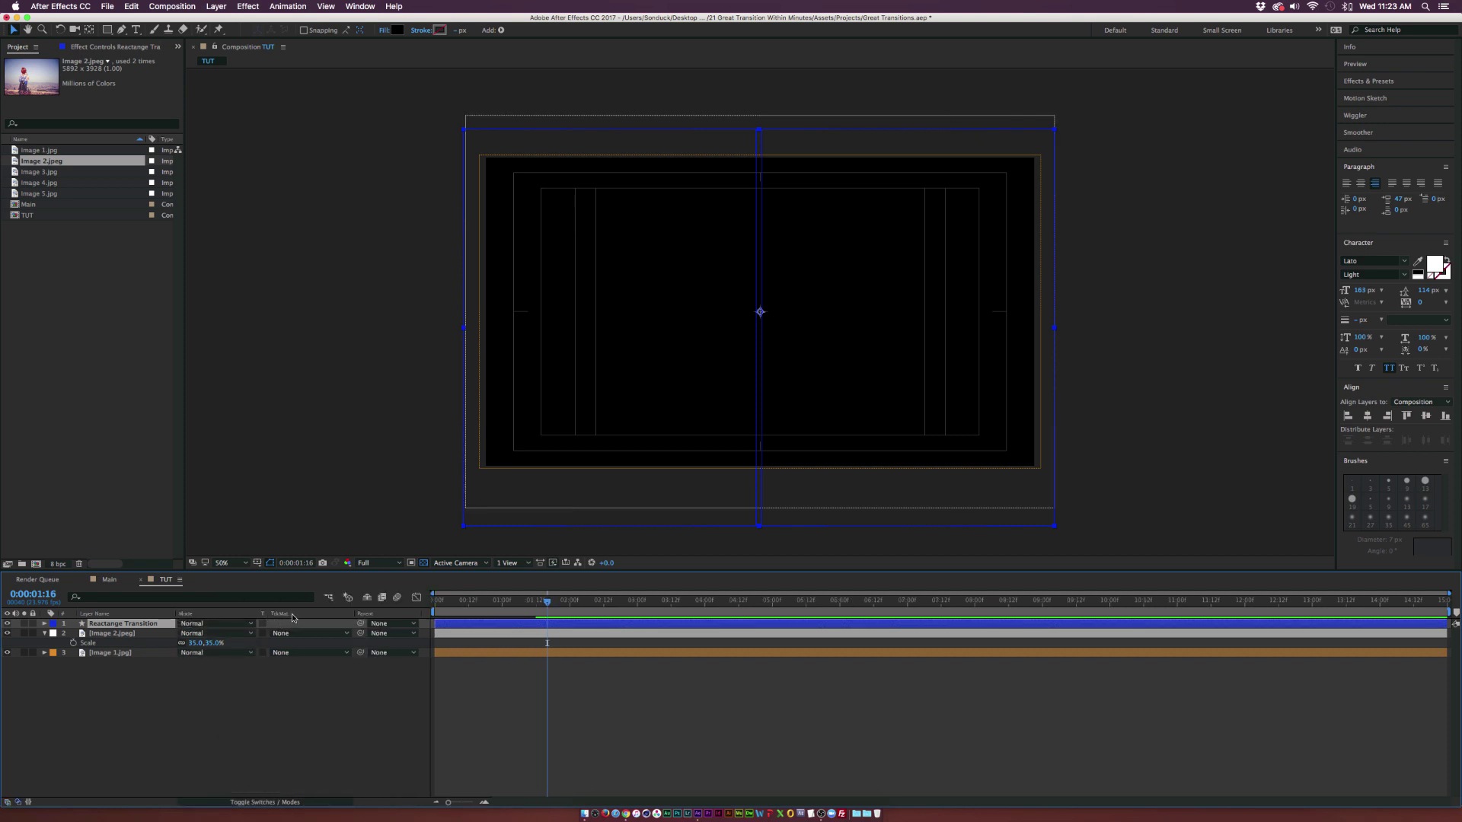
left_click(109, 635)
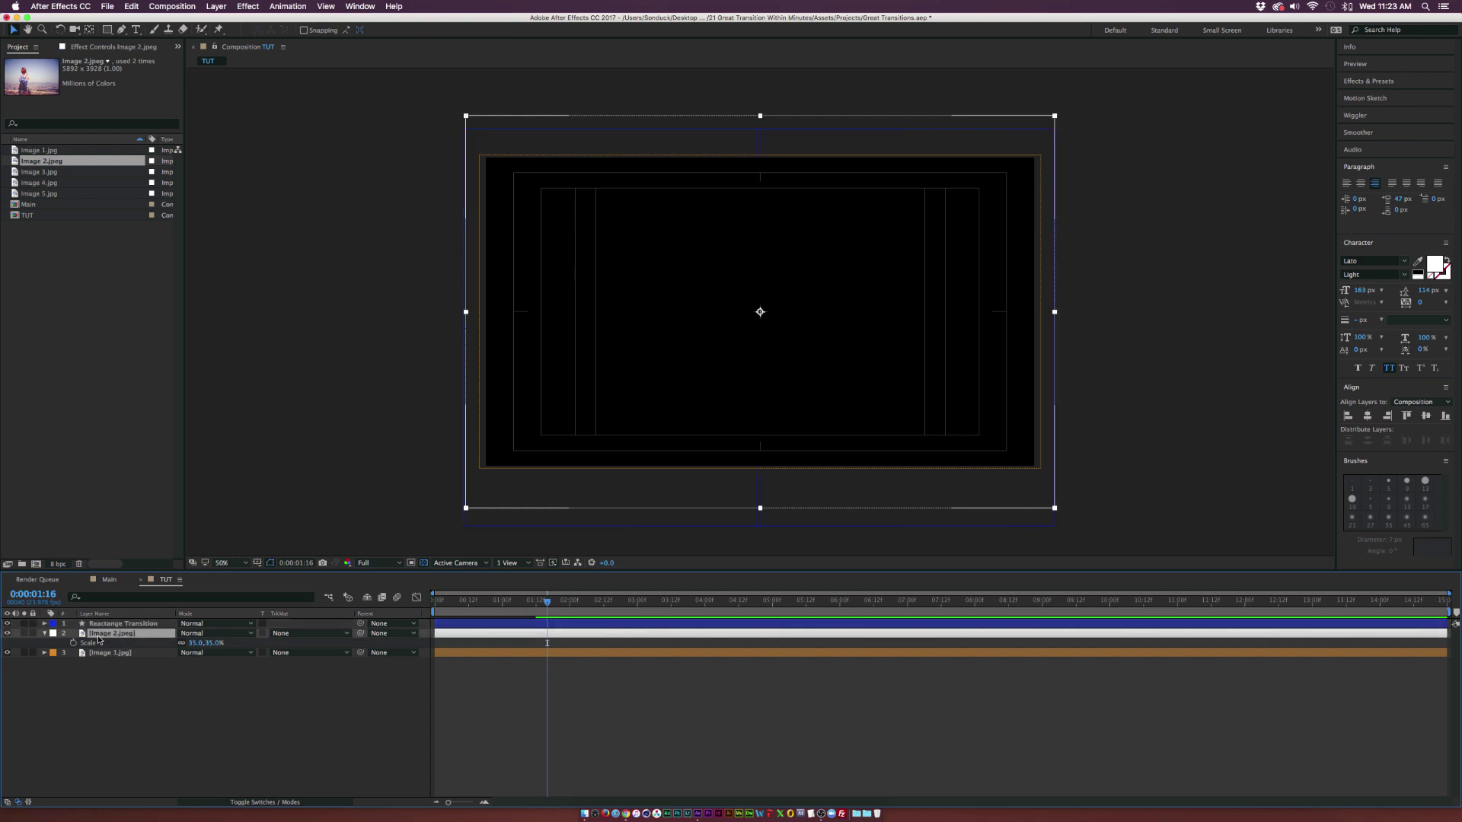
left_click(298, 634)
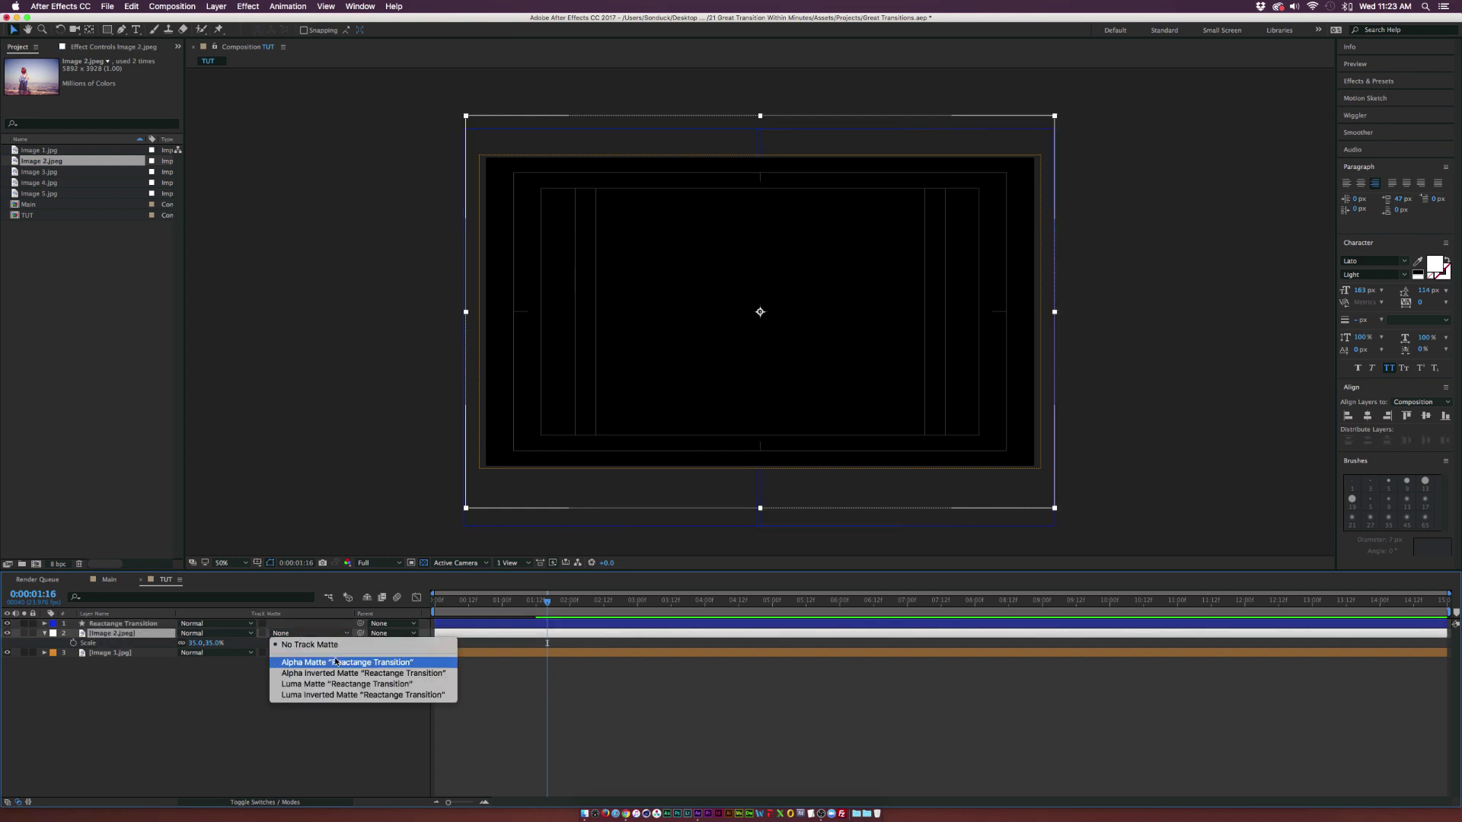
left_click(306, 664)
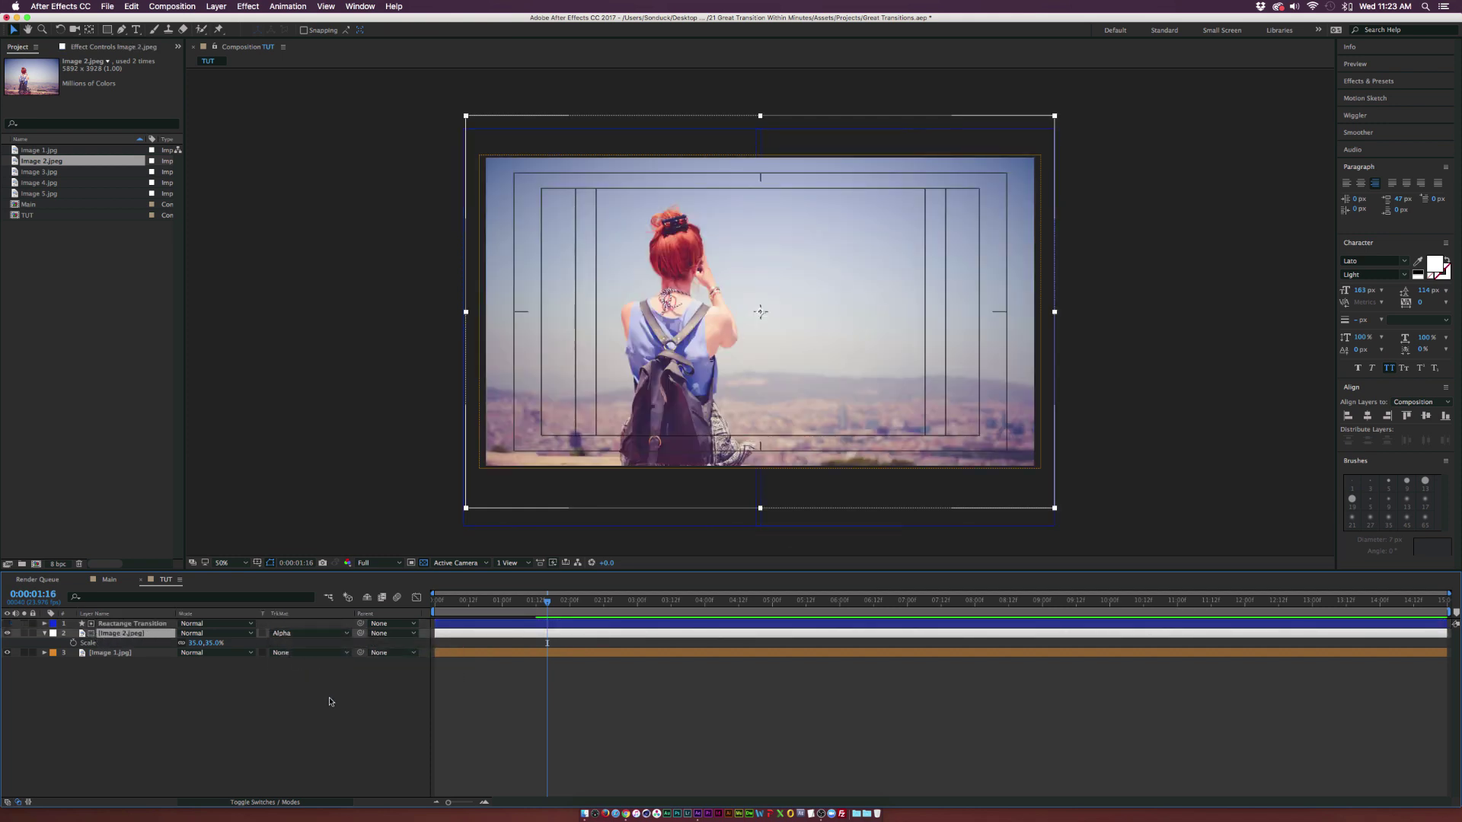
left_click(320, 689)
mouse_move(548, 606)
left_mouse_down()
mouse_move(504, 608)
mouse_move(539, 603)
left_mouse_up()
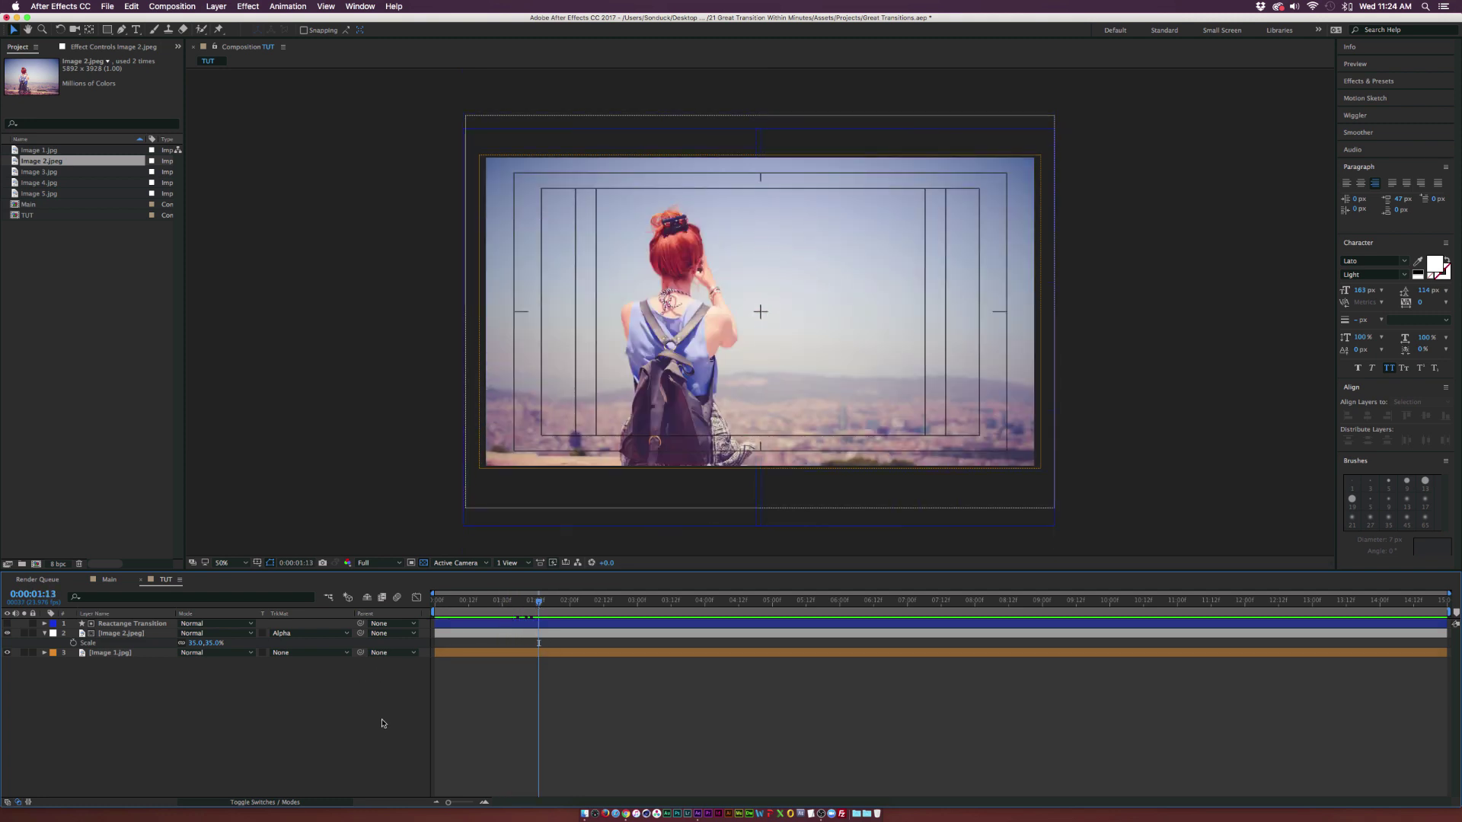
Collapse the layer properties and enable motion blur for the matte layer, Image 2.jpeg and the composition.
key("u")
key("u")
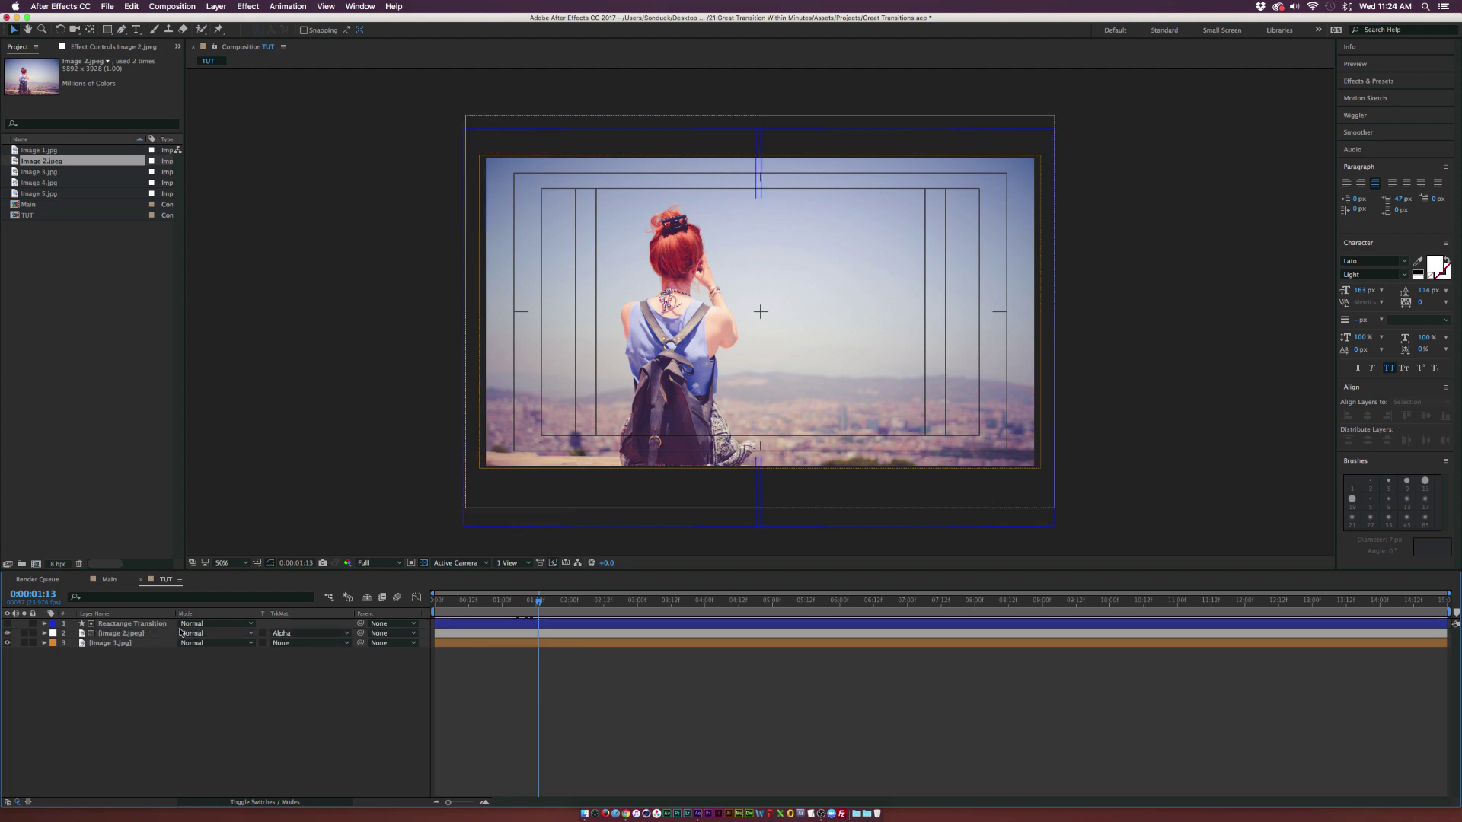
left_click(232, 803)
left_click(224, 624)
left_click(223, 634)
left_click(296, 597)
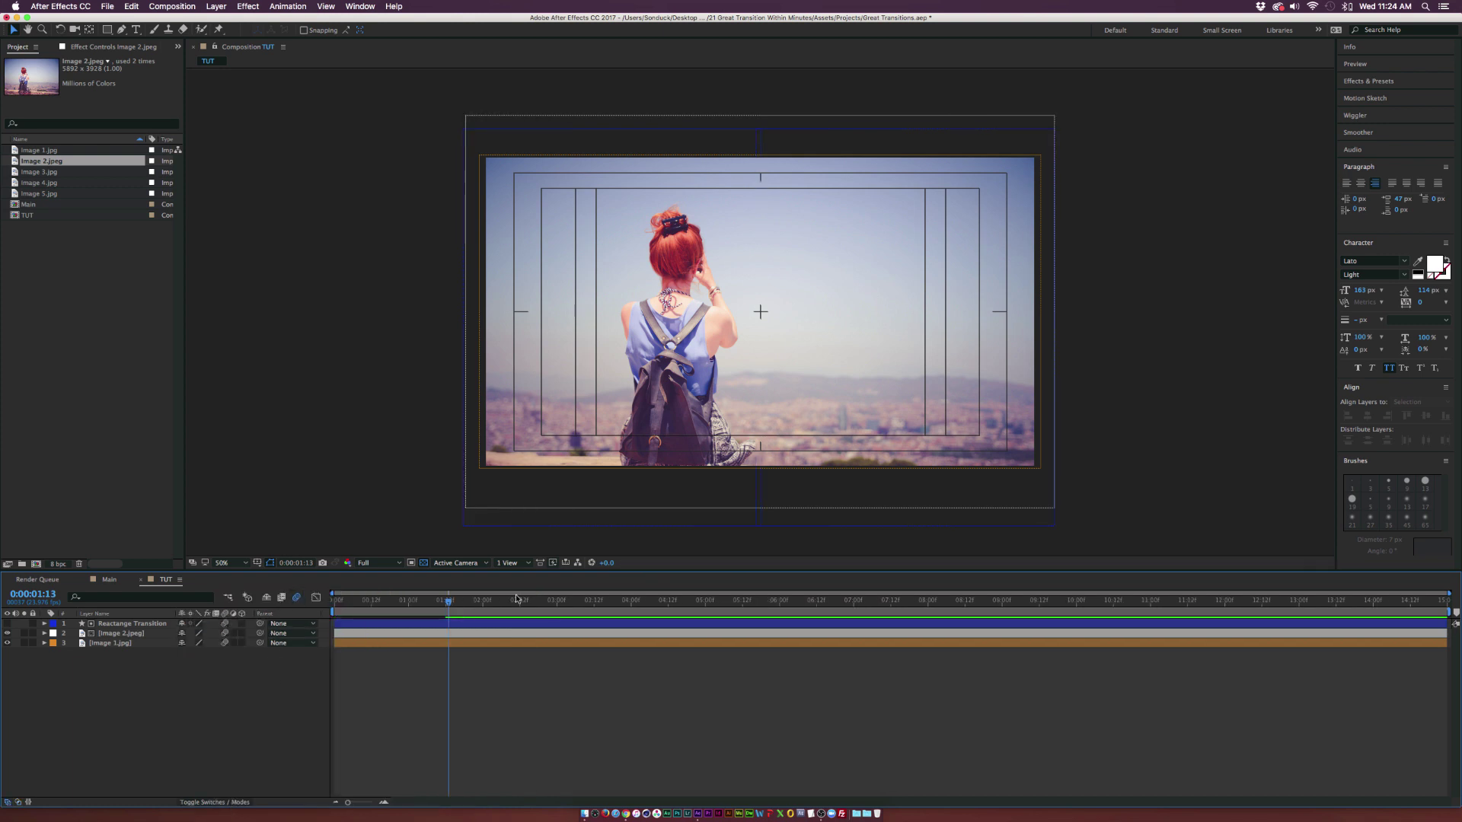
Inspect the blurred frame at 0:00:01:06, turn off the composition's motion blur, and scrub to 0:00:01:17.
left_click(426, 602)
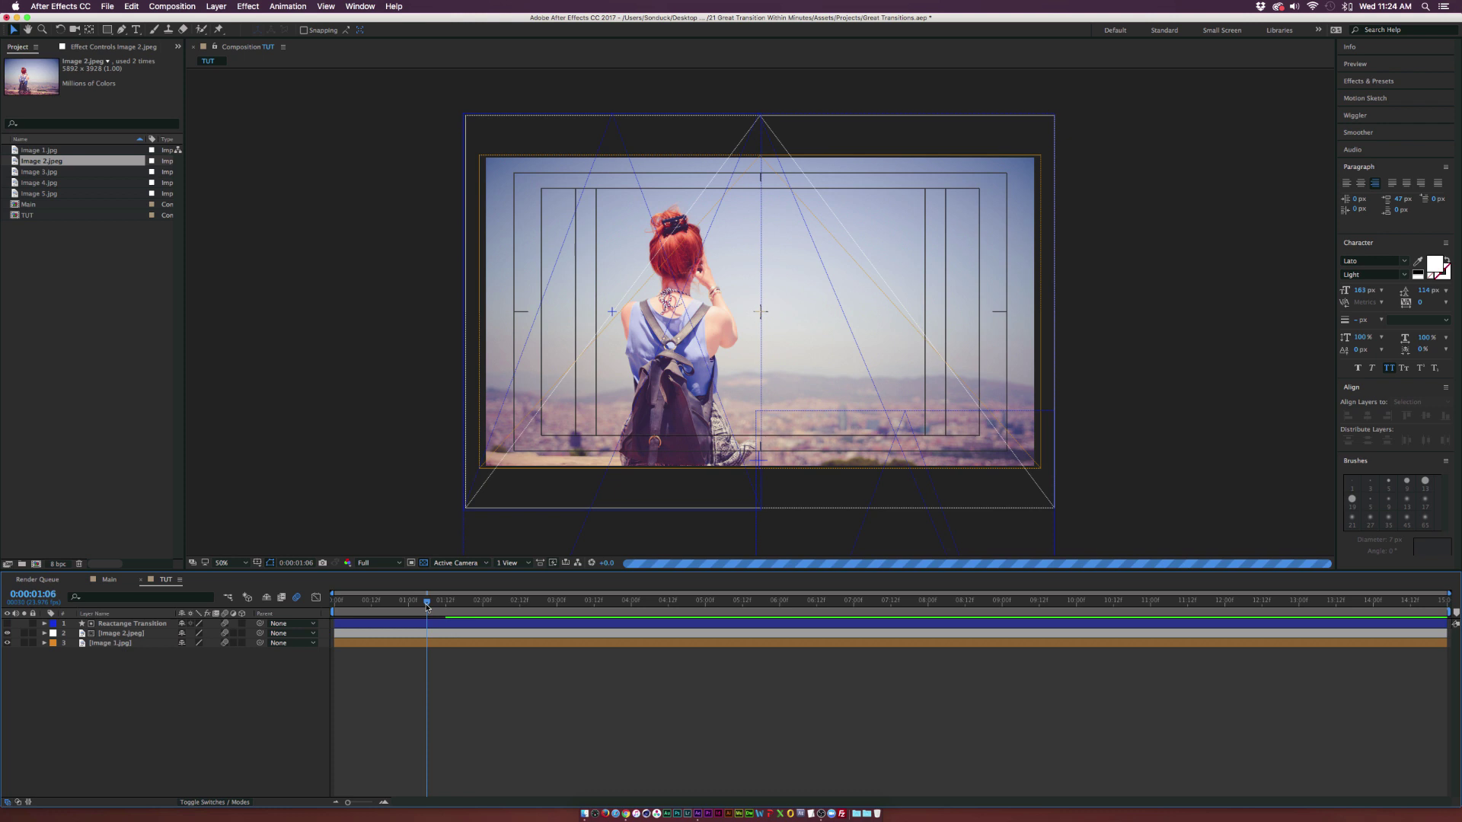
left_click(296, 597)
left_click_drag(426, 601, 463, 609)
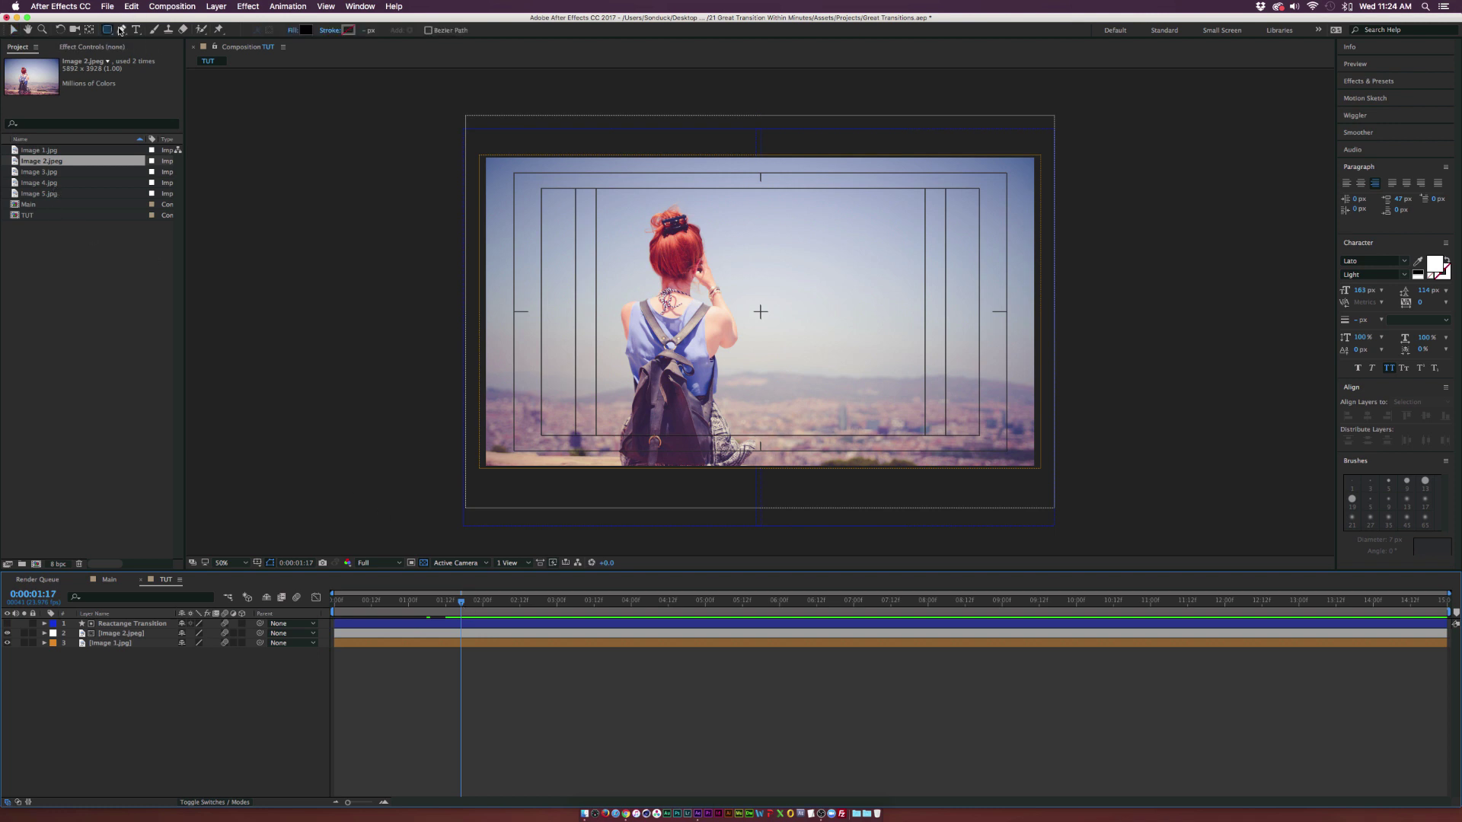
Draw a centred black rectangle about 1737 by 974 px over the composition as a new shape layer.
left_click(107, 30)
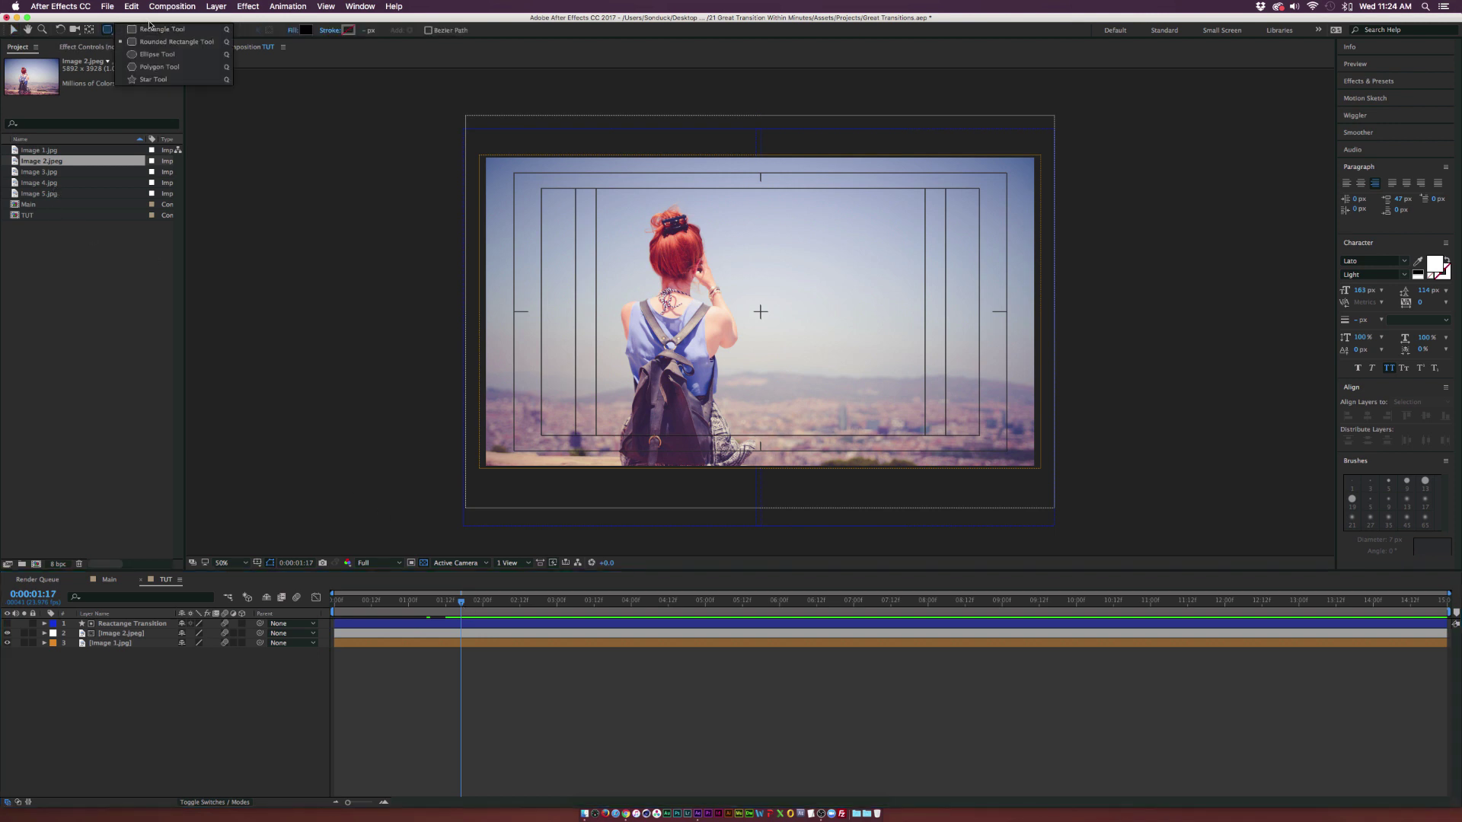
left_click_drag(150, 51, 205, 70)
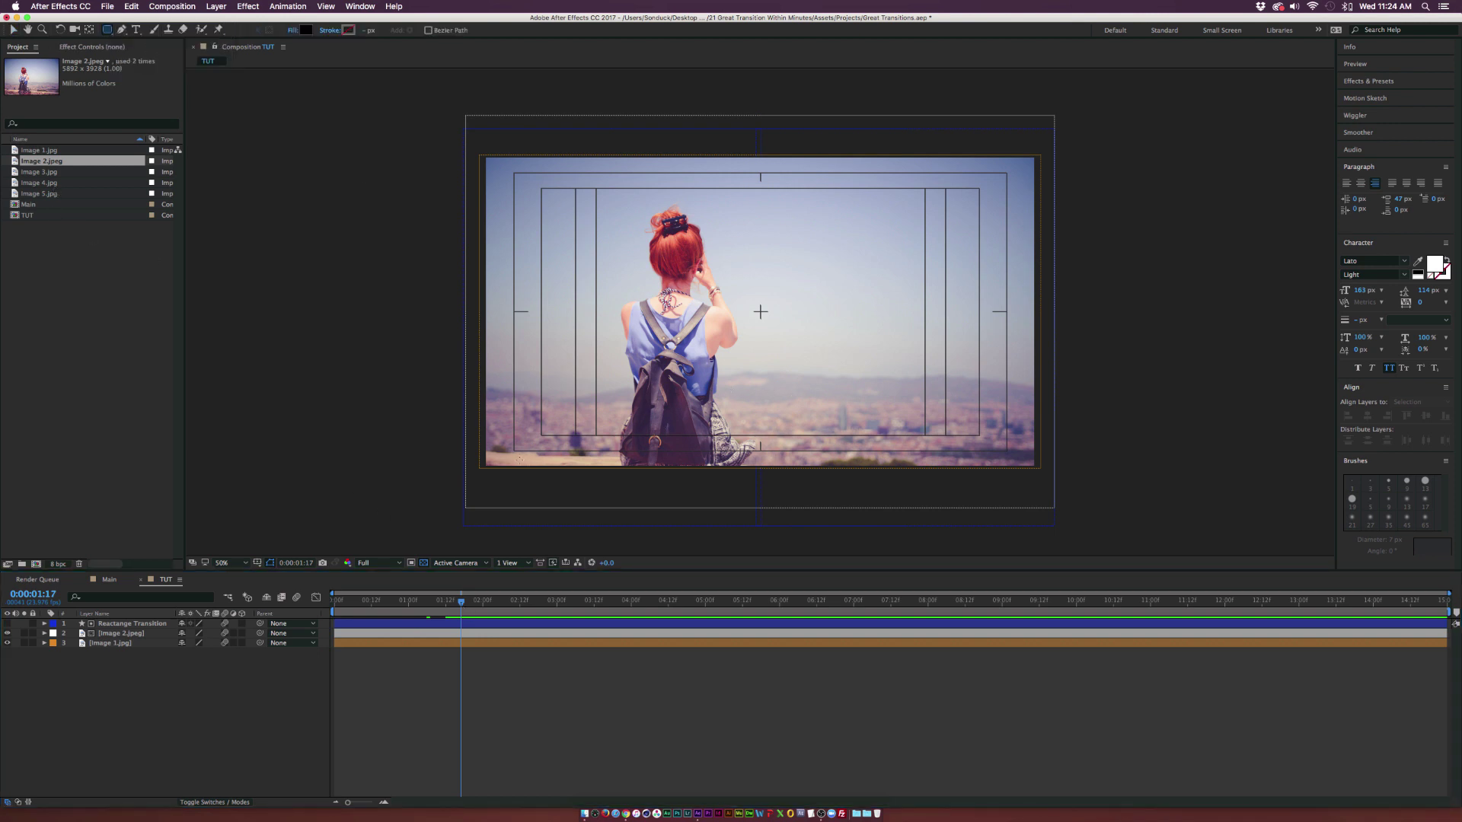
left_click_drag(754, 314, 1009, 174)
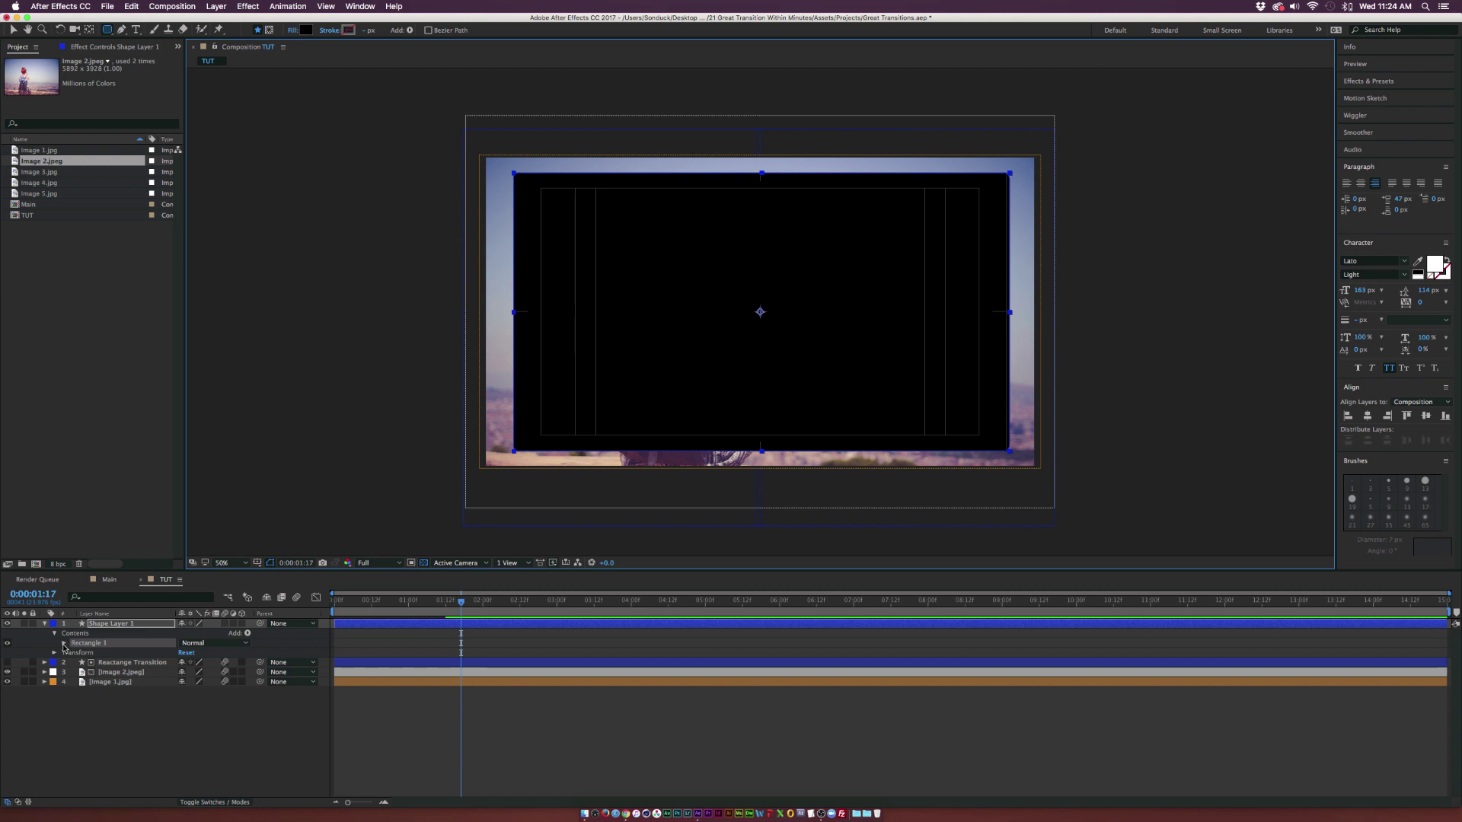
Set the new rectangle path's roundness to about 98 and collapse the shape layer's properties.
left_click(64, 643)
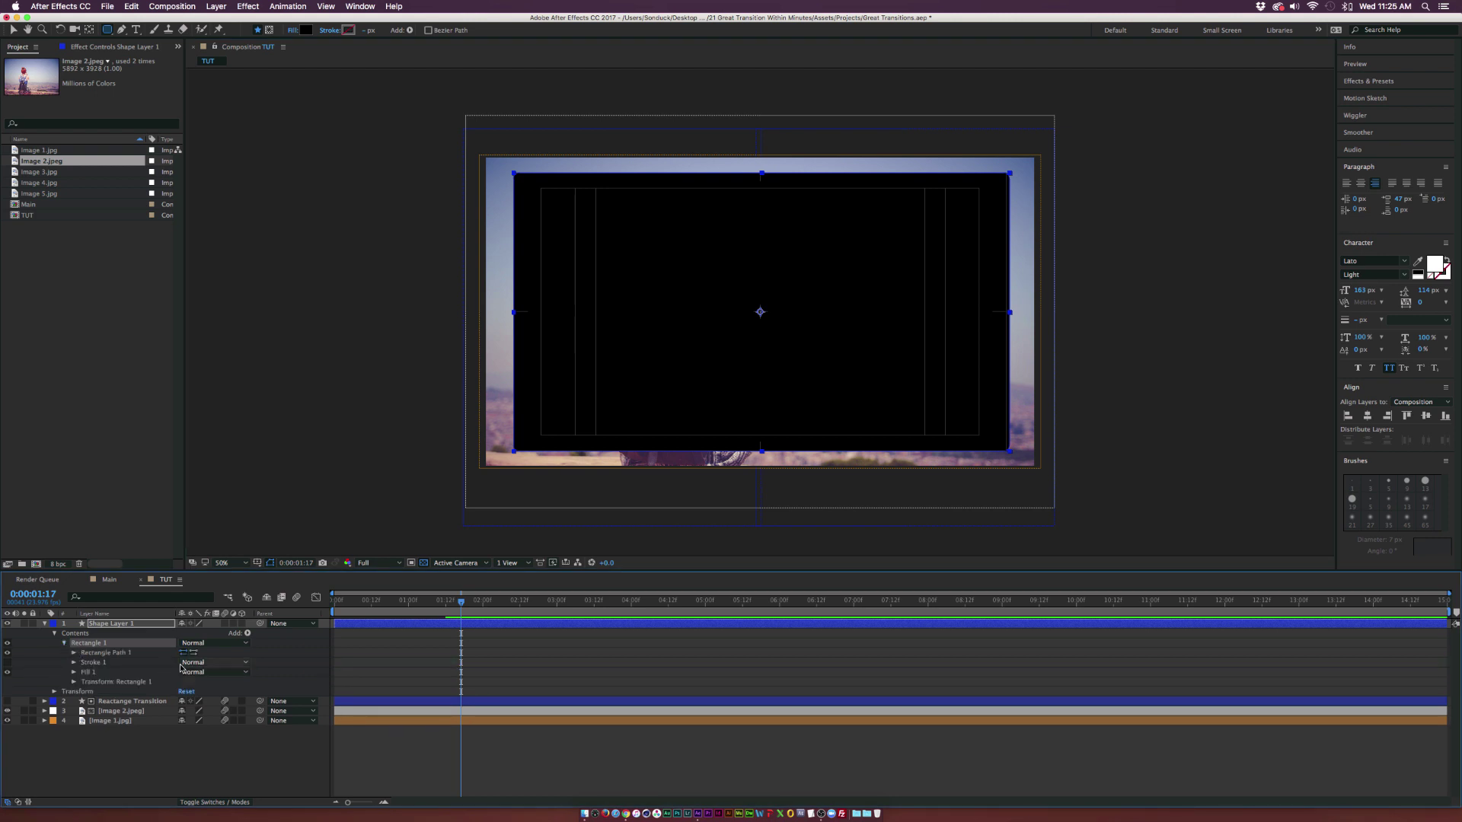
left_click(74, 652)
left_click_drag(182, 681, 230, 687)
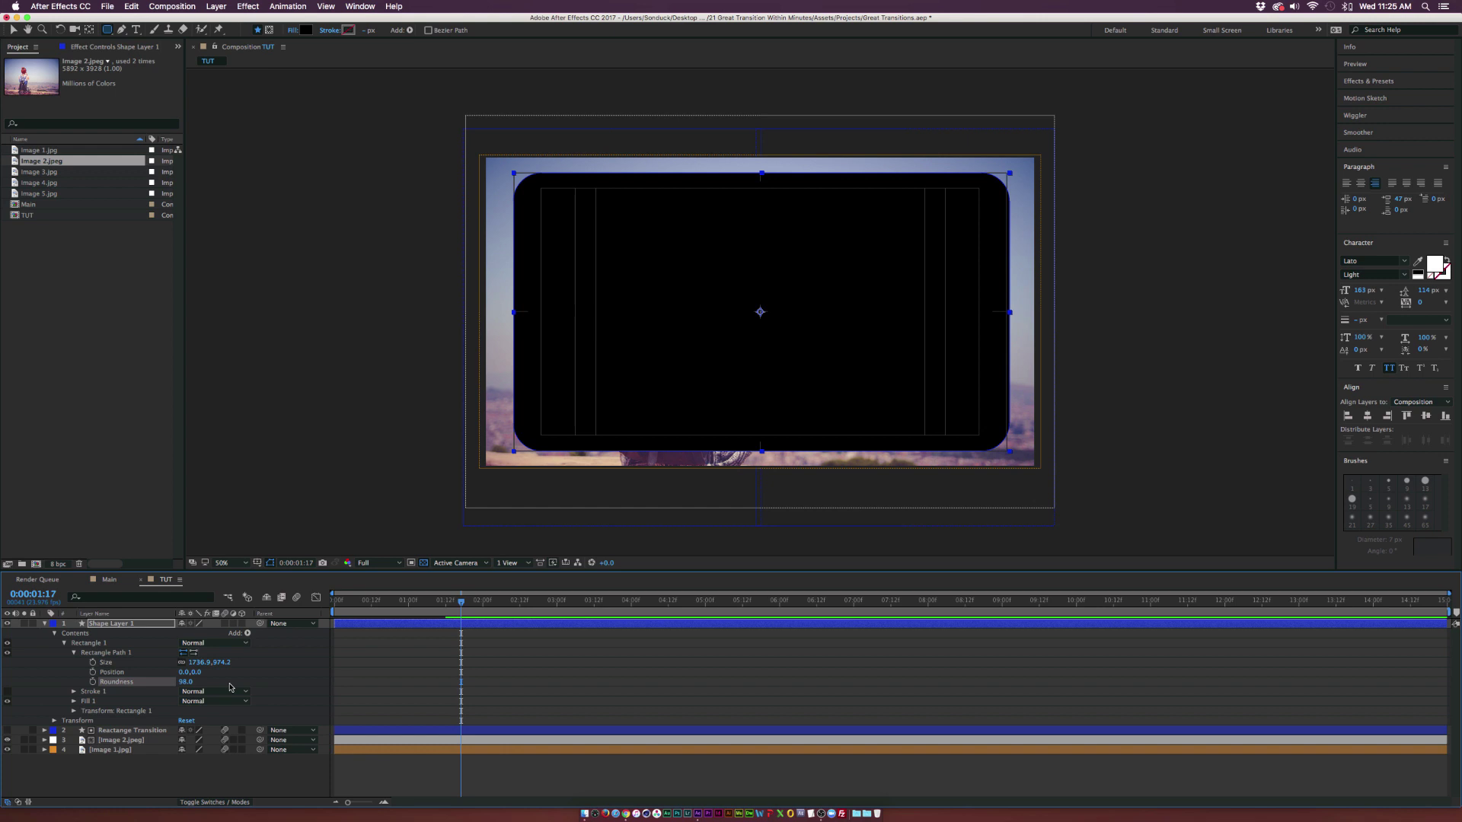
left_click(45, 624)
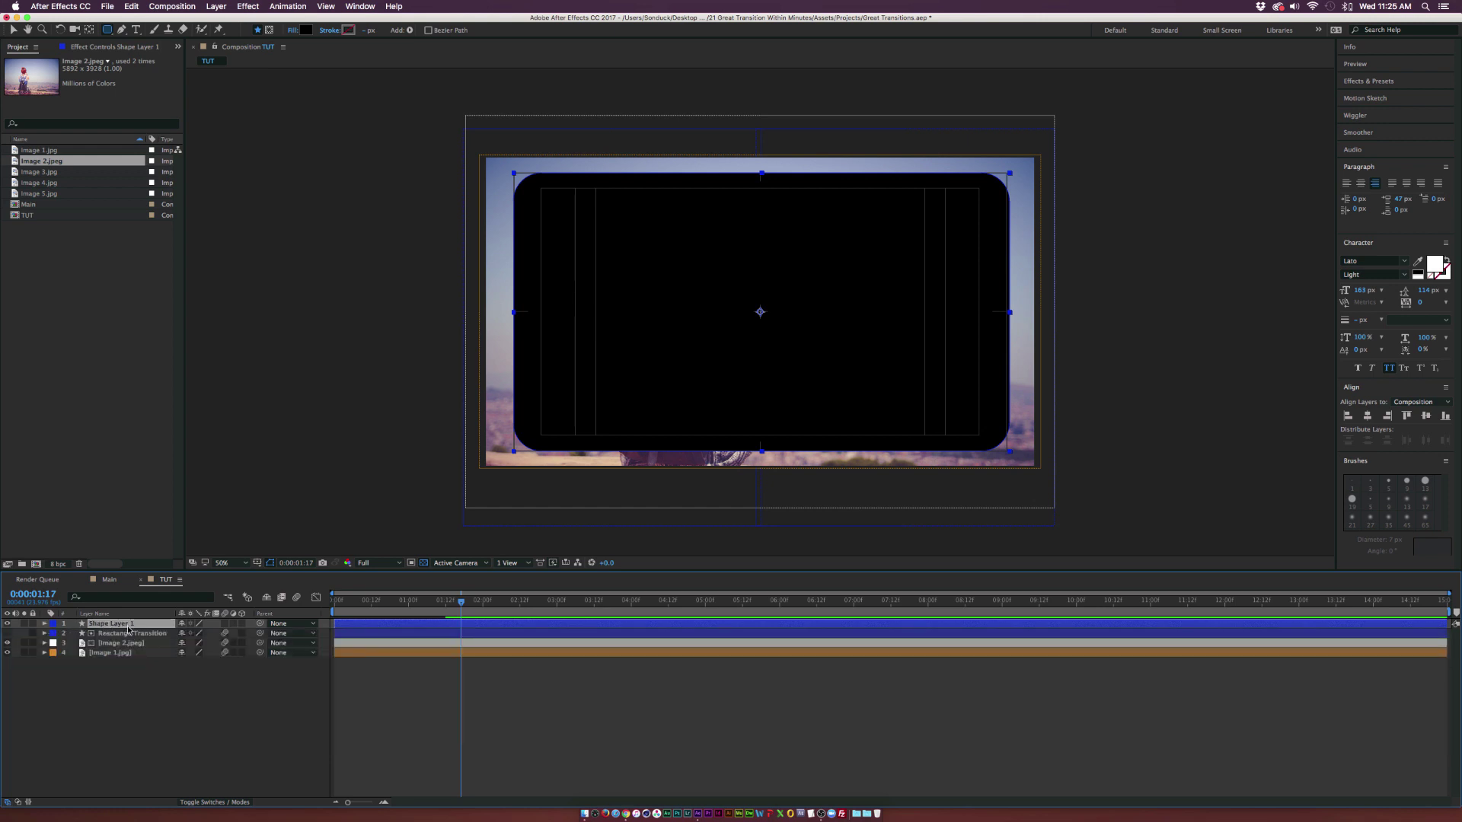
Keyframe the rounded rectangle layer's scale from 0% at 0:00:01:17 up to 126% about half a second further on.
key("s")
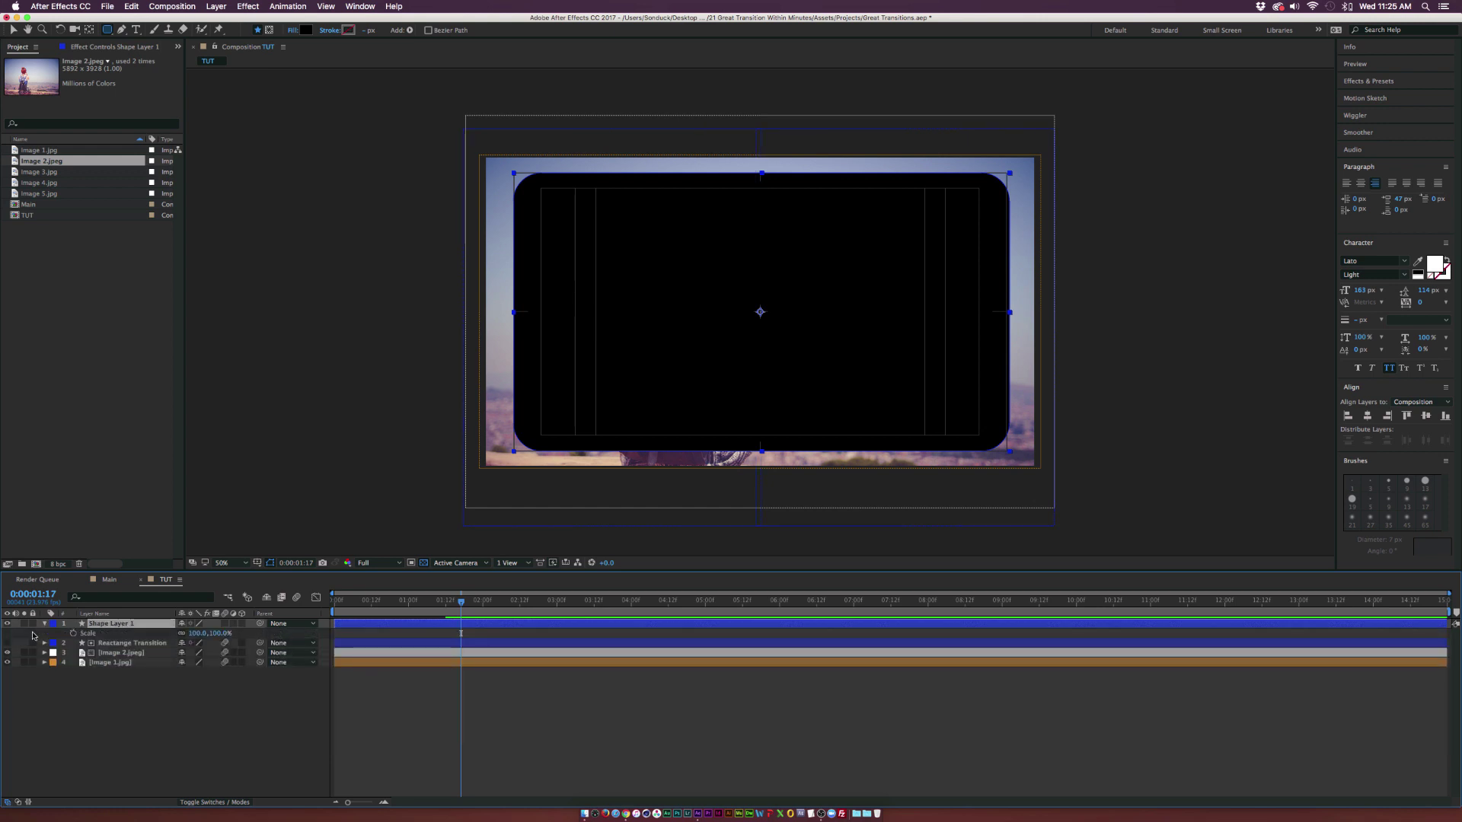
key("equal")
left_click(73, 633)
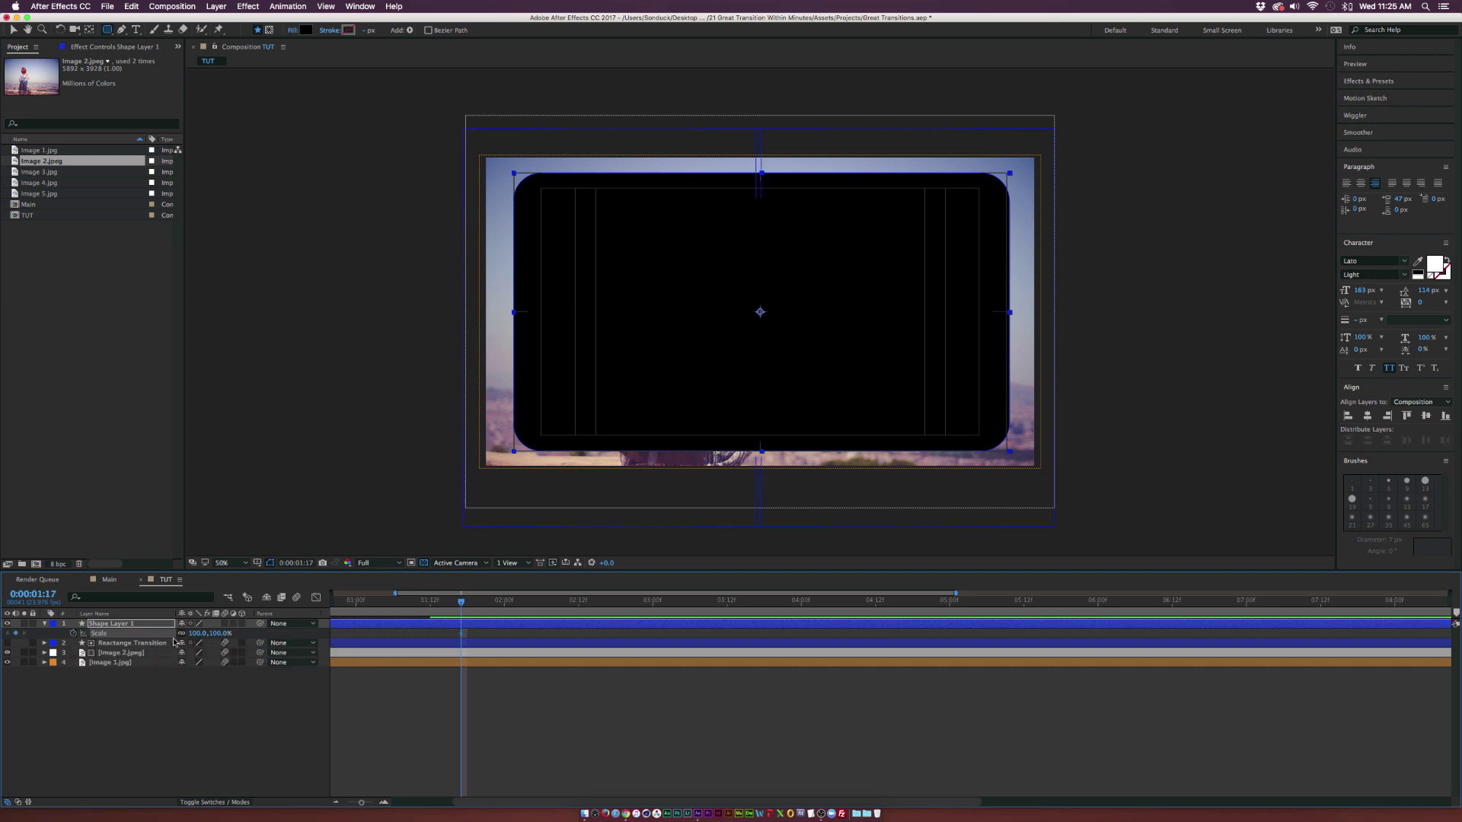
left_click_drag(194, 637, 206, 633)
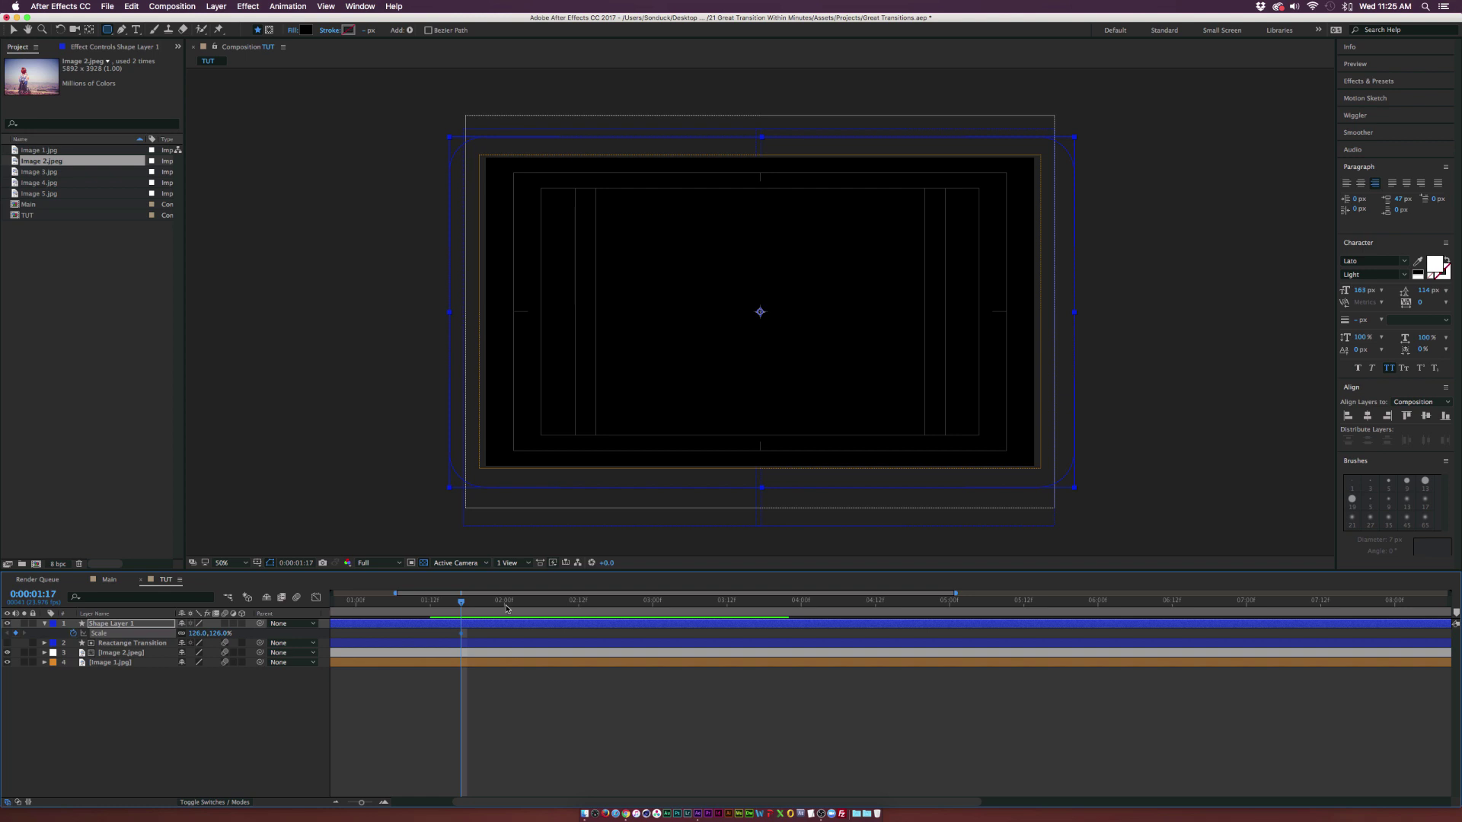
key("minus")
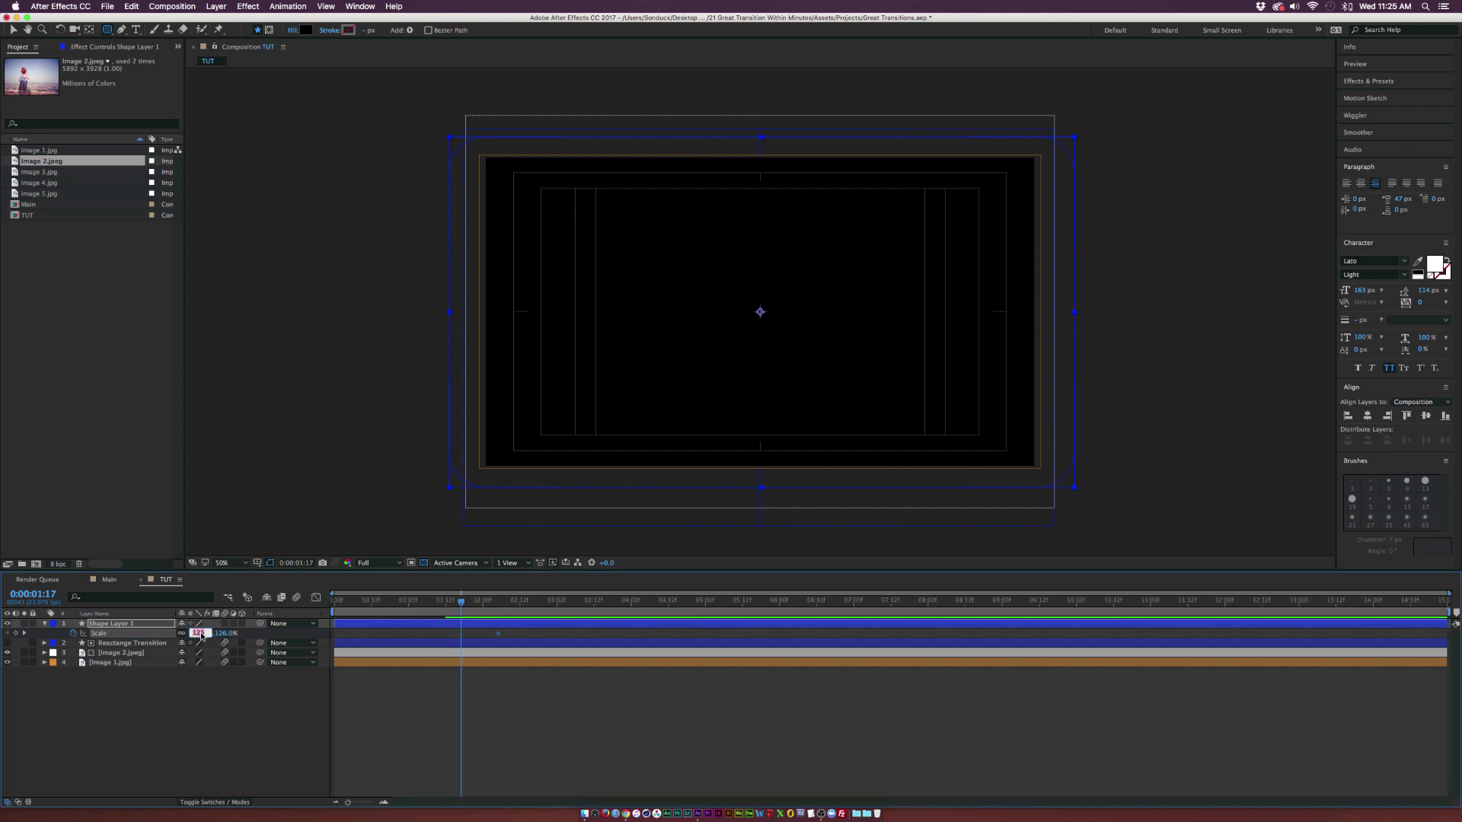
key("Return")
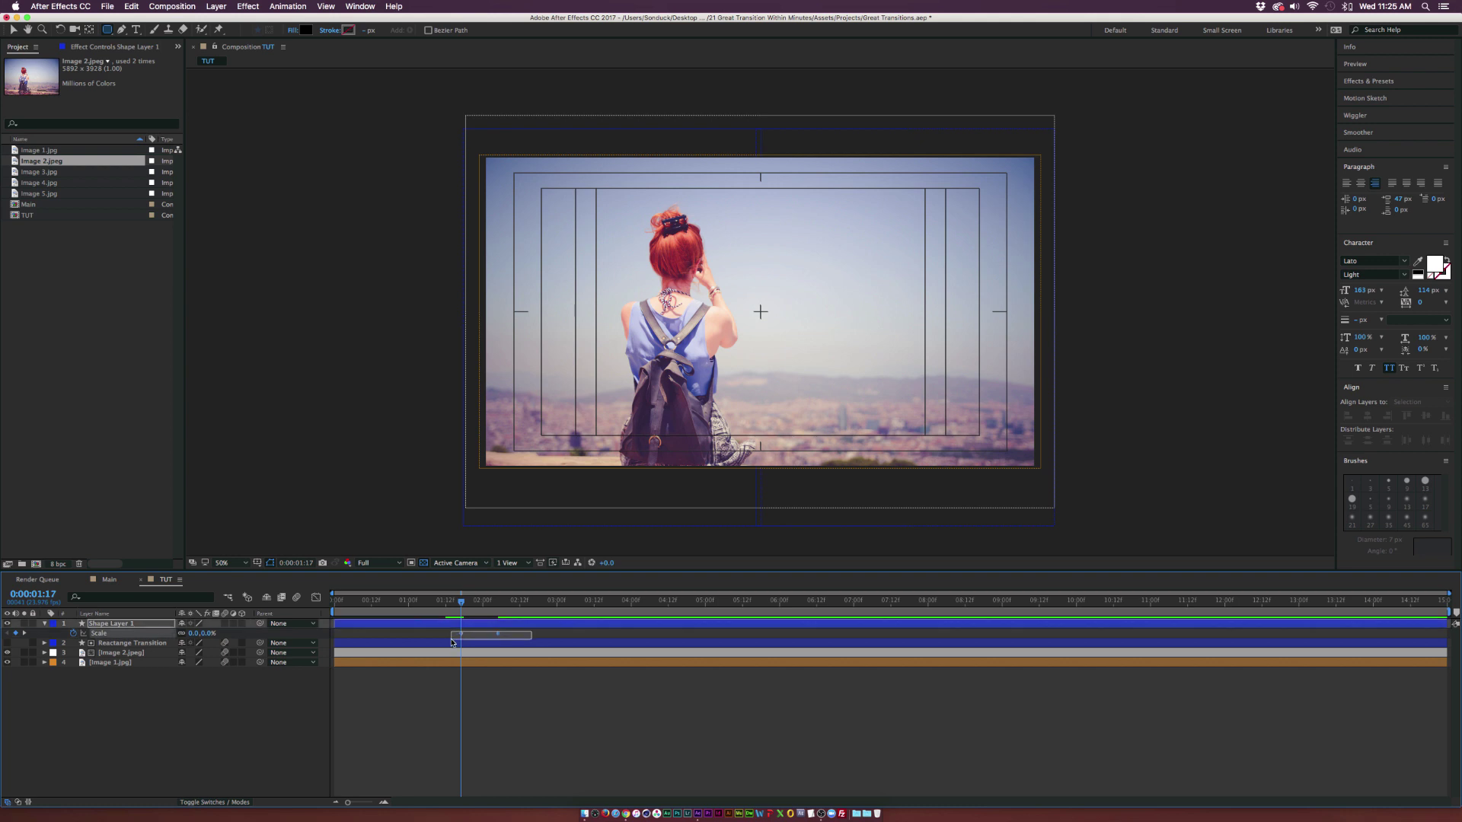
Apply Easy Ease to both scale keyframes of the rounded rectangle and scrub the growth to 0:00:02:04.
key("F9")
left_click(517, 633)
mouse_move(498, 634)
left_mouse_down()
mouse_move(432, 601)
mouse_move(496, 612)
left_mouse_up()
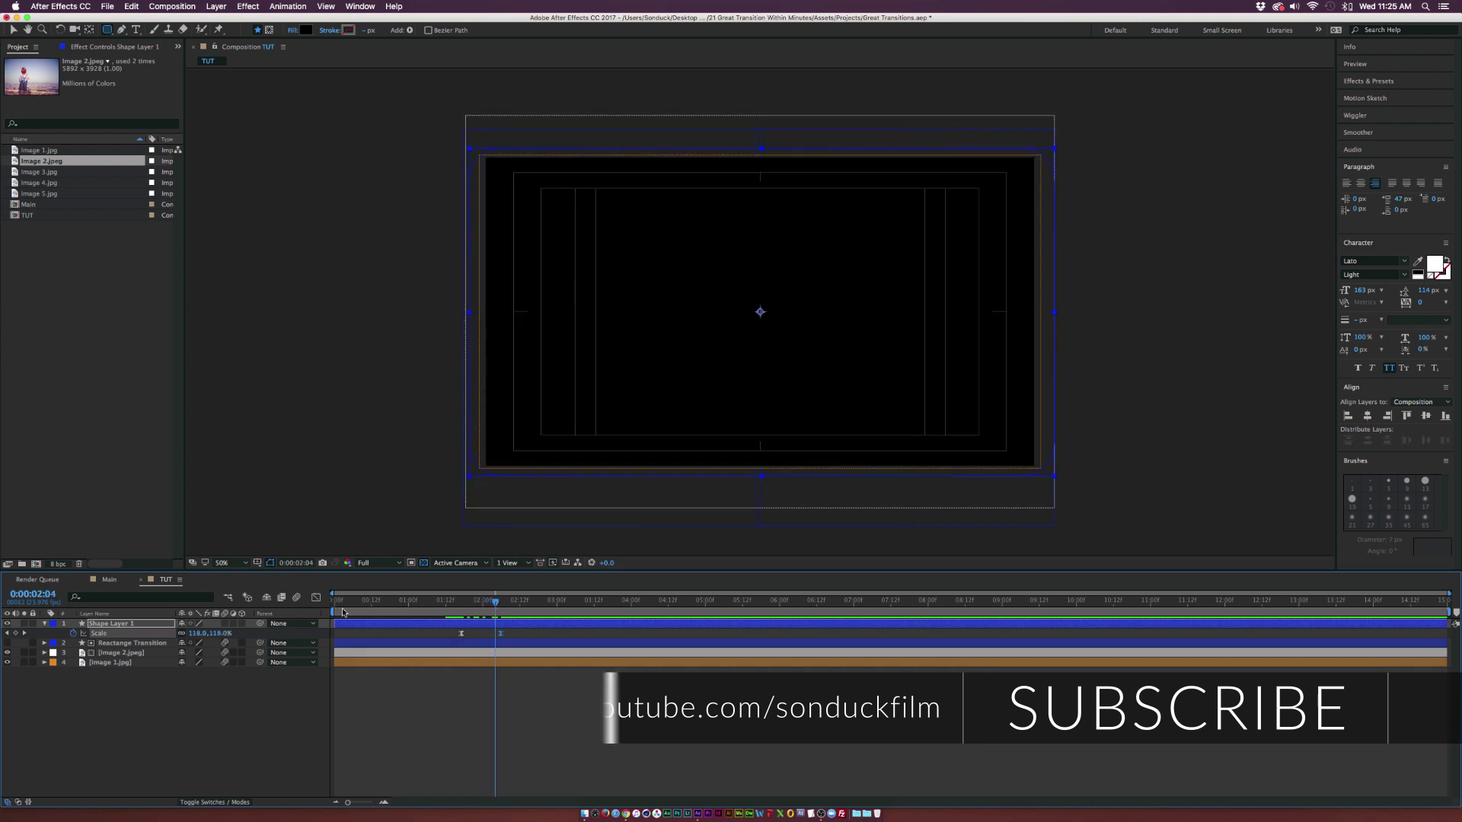
Place Image 3.jpg directly below Shape Layer 1 and set its track matte to Alpha Matte "Shape Layer 1".
left_click(65, 175)
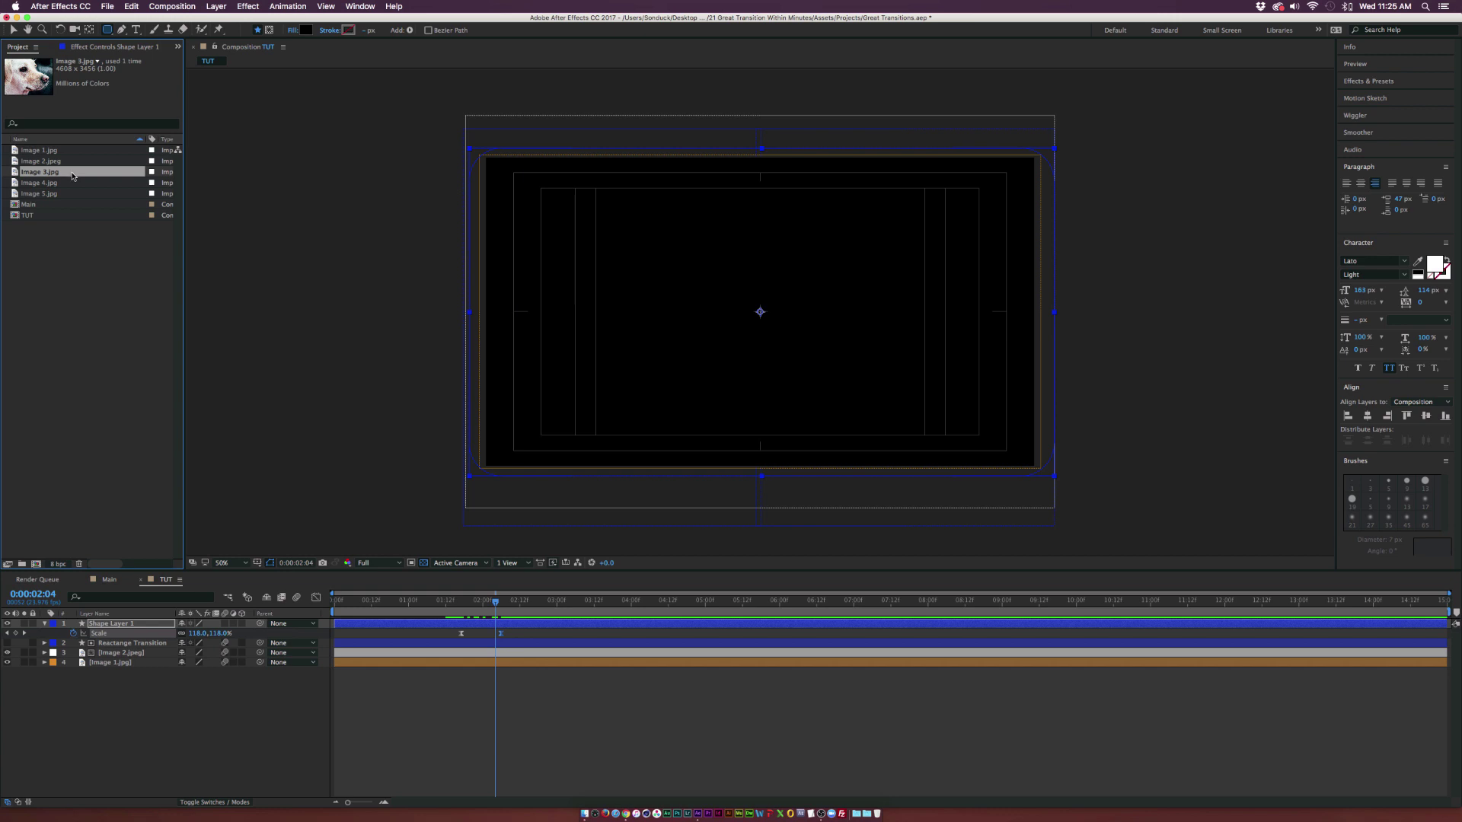
left_click_drag(236, 660, 175, 631)
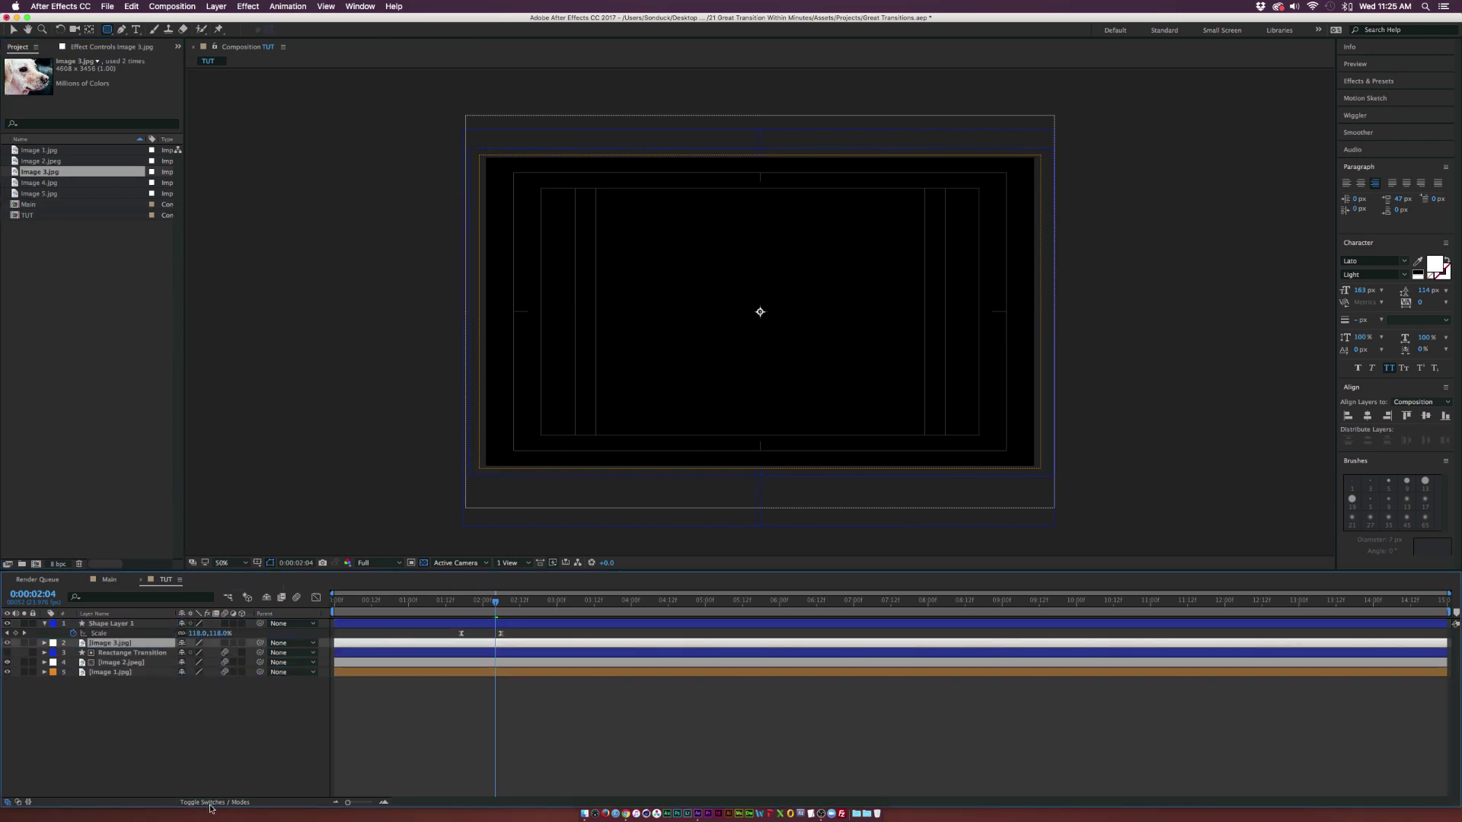
left_click(211, 804)
left_click(304, 643)
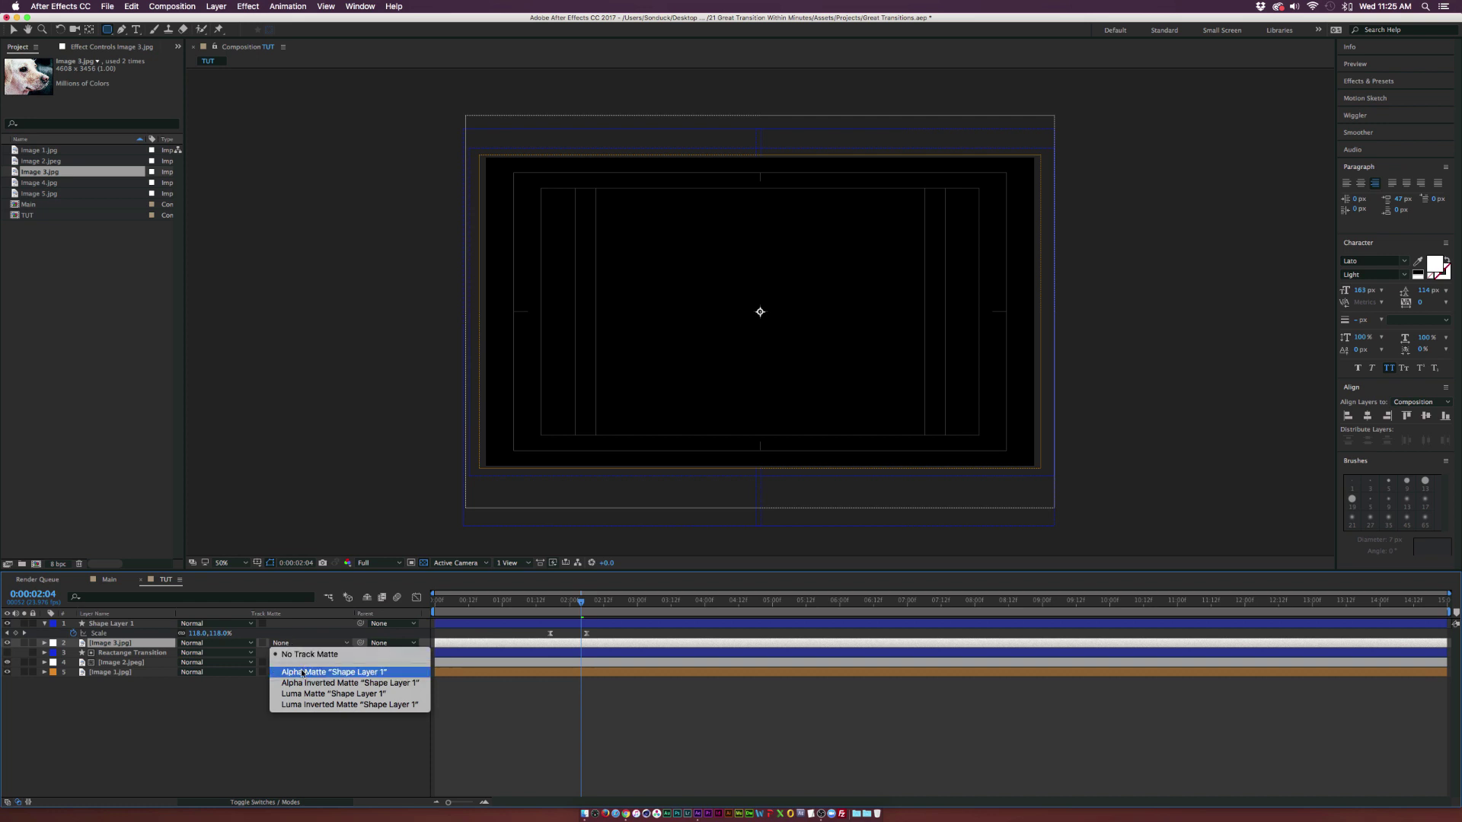
left_click(313, 673)
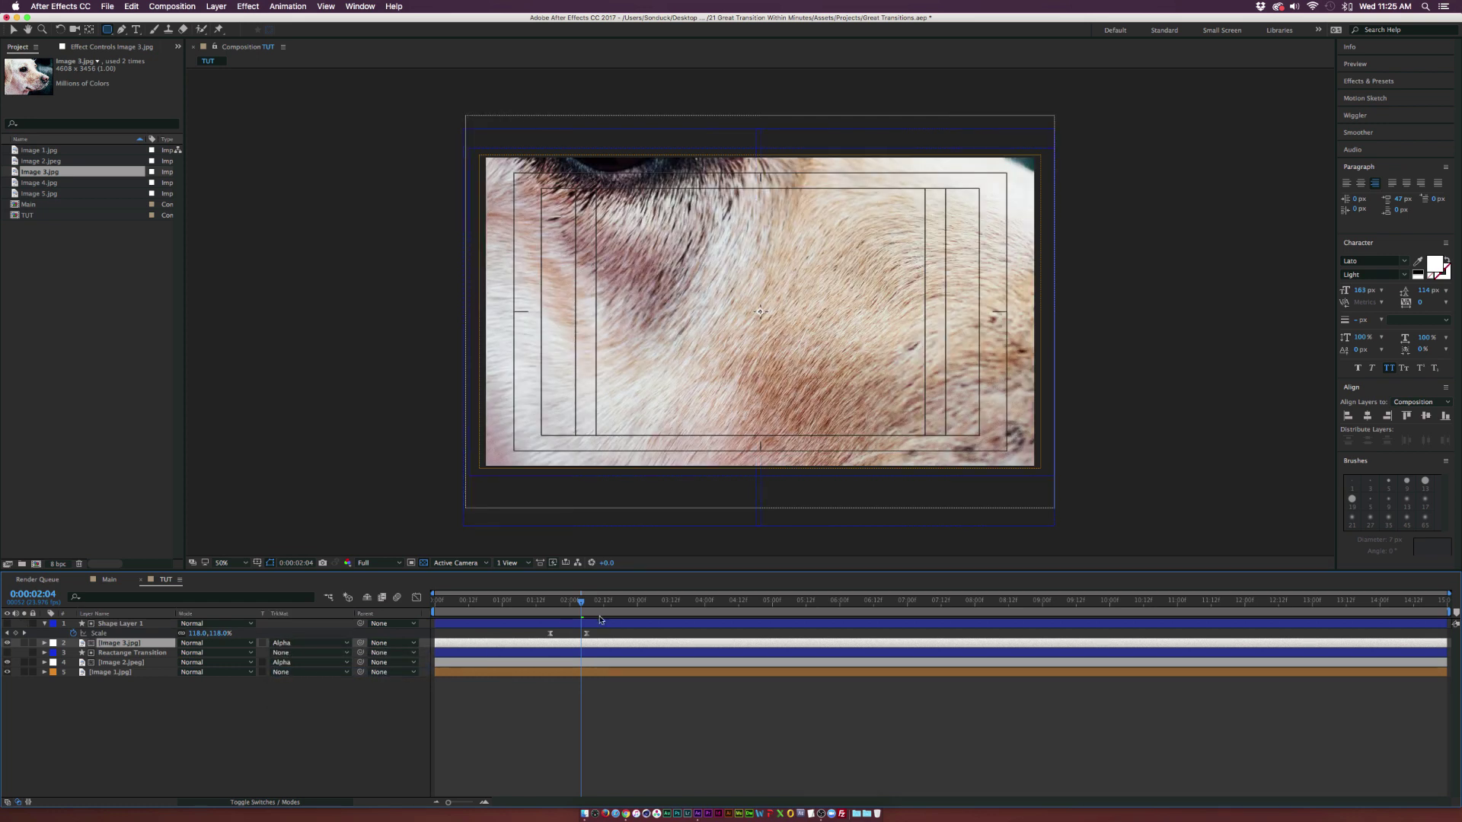
Scale Image 3.jpg to 45% and delay the matte's second scale keyframe slightly, checking the reveal up to 0:00:02:19.
key("s")
left_click_drag(196, 653, 166, 654)
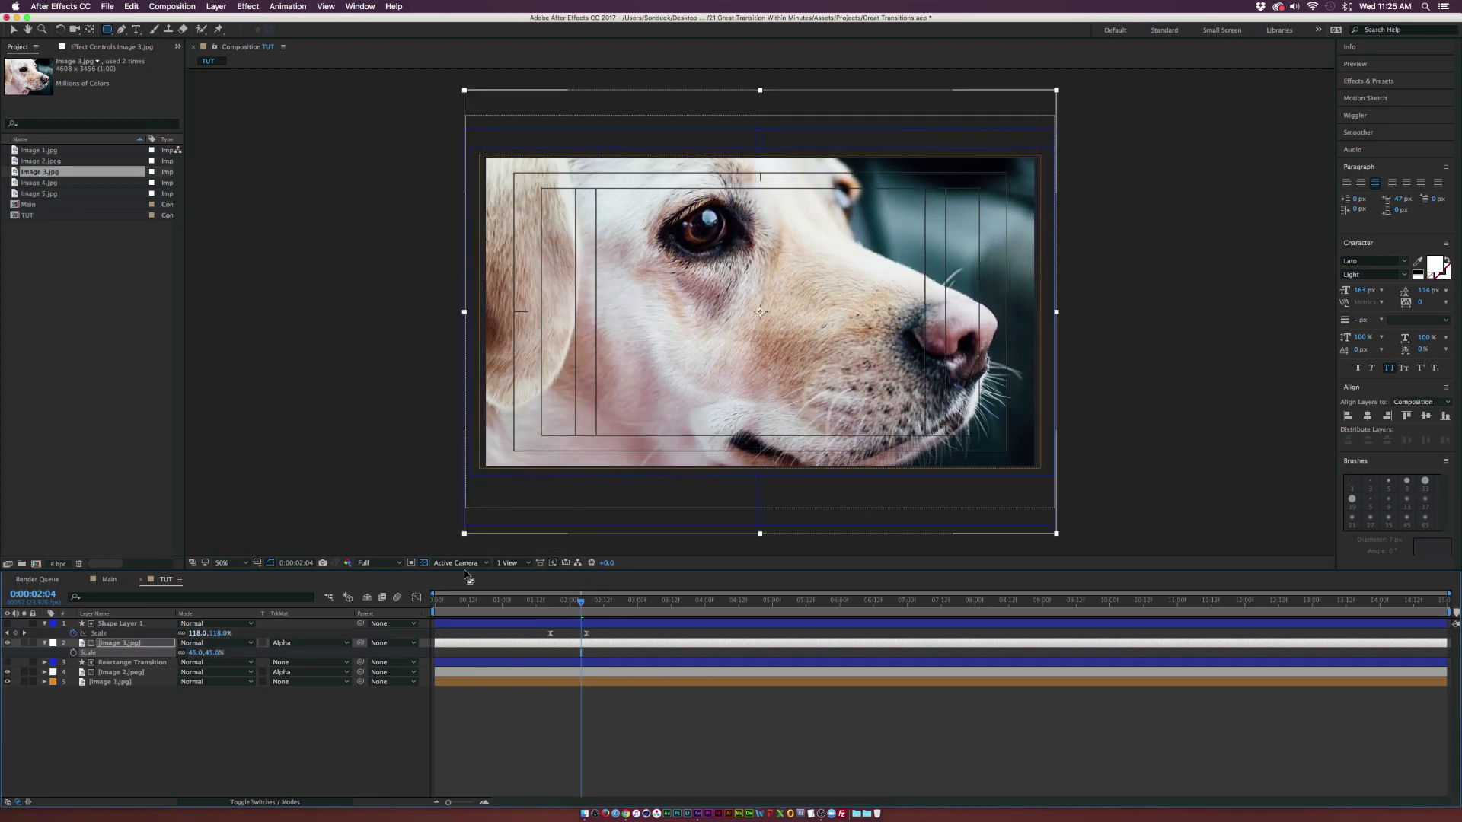
left_click(556, 603)
left_click_drag(556, 609, 622, 612)
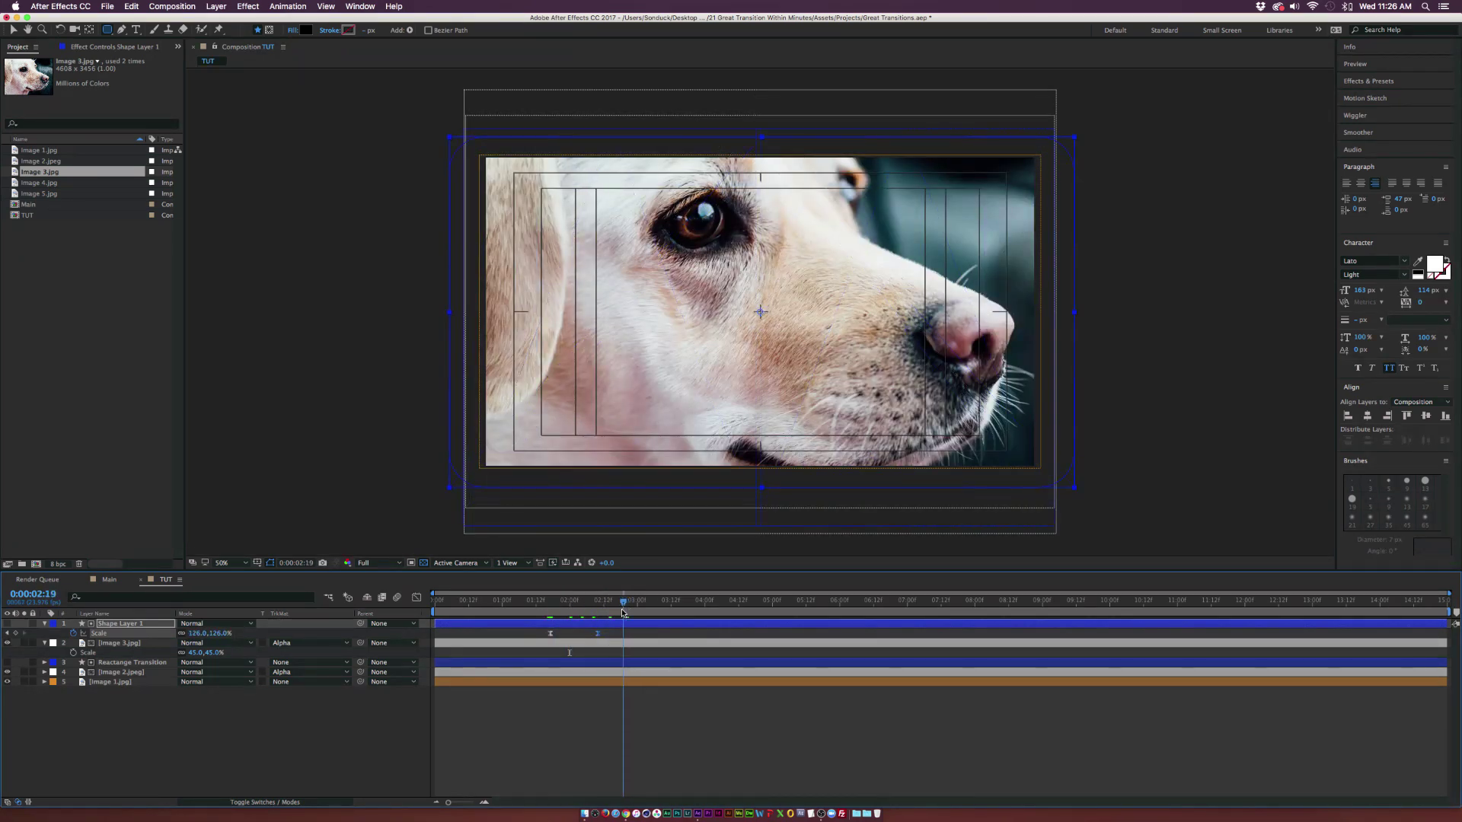
Collapse the layer properties and add Image 4.jpg as the top layer, scaled to 48%.
left_click(298, 727)
key("u")
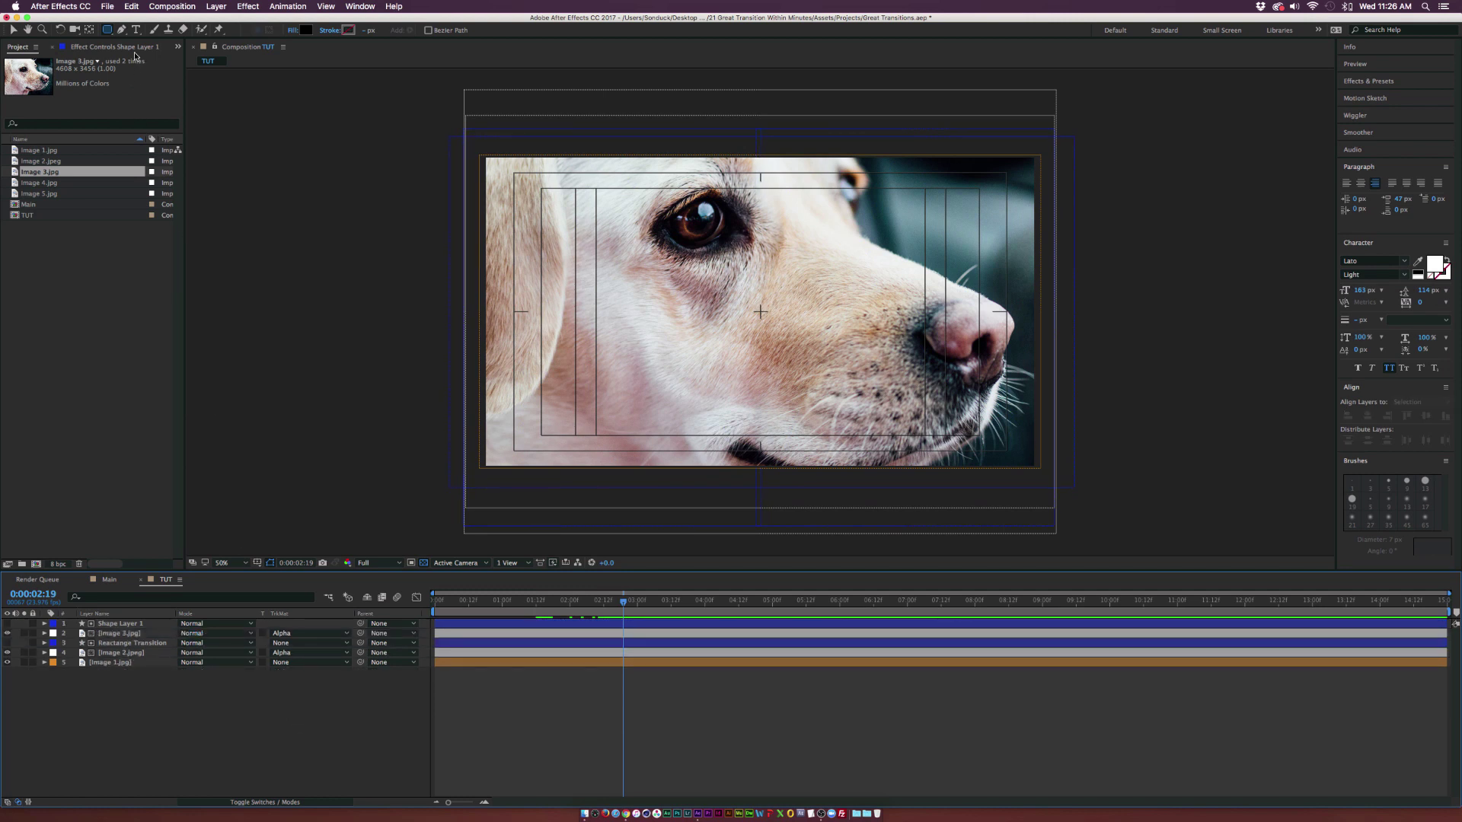
left_click(55, 183)
left_click_drag(57, 182, 147, 611)
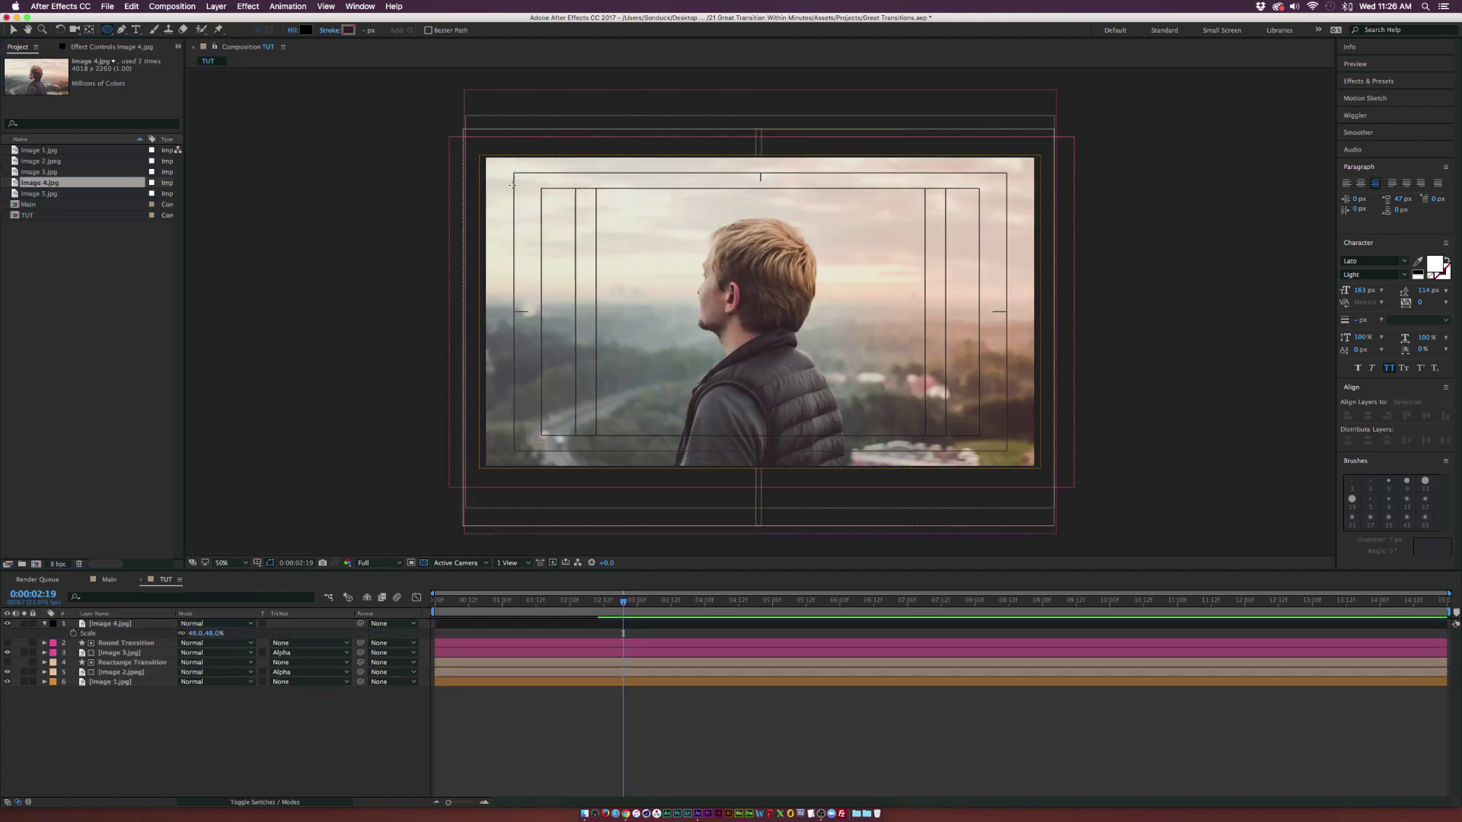
Draw a small black circle on a new shape layer and move it into the frame's upper-left corner.
left_click_drag(508, 192, 566, 144)
left_click(14, 31)
left_click_drag(543, 227, 513, 201)
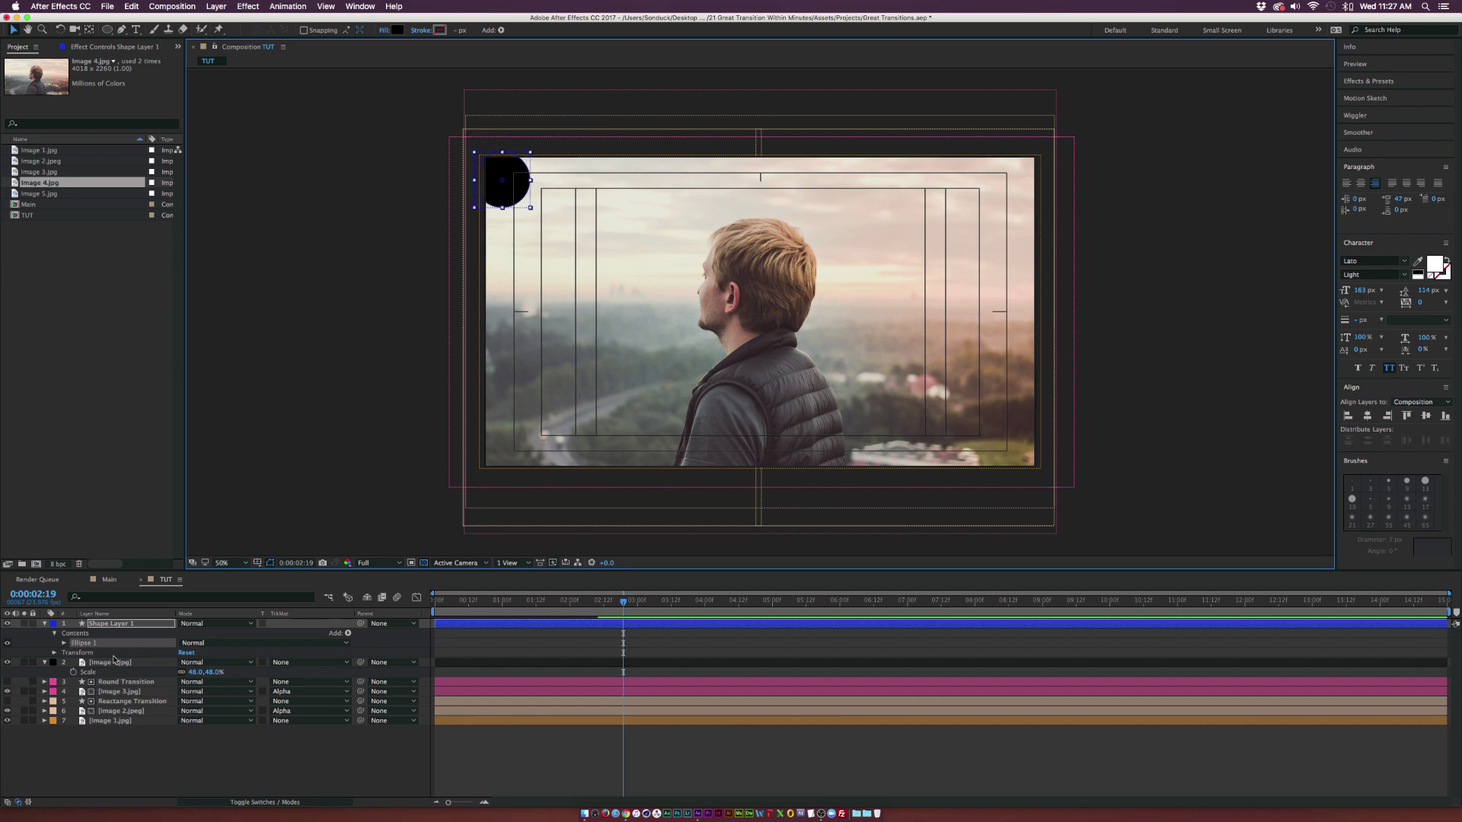
Add a Repeater to the circle's ellipse group and raise its copies to 9.
left_click(348, 632)
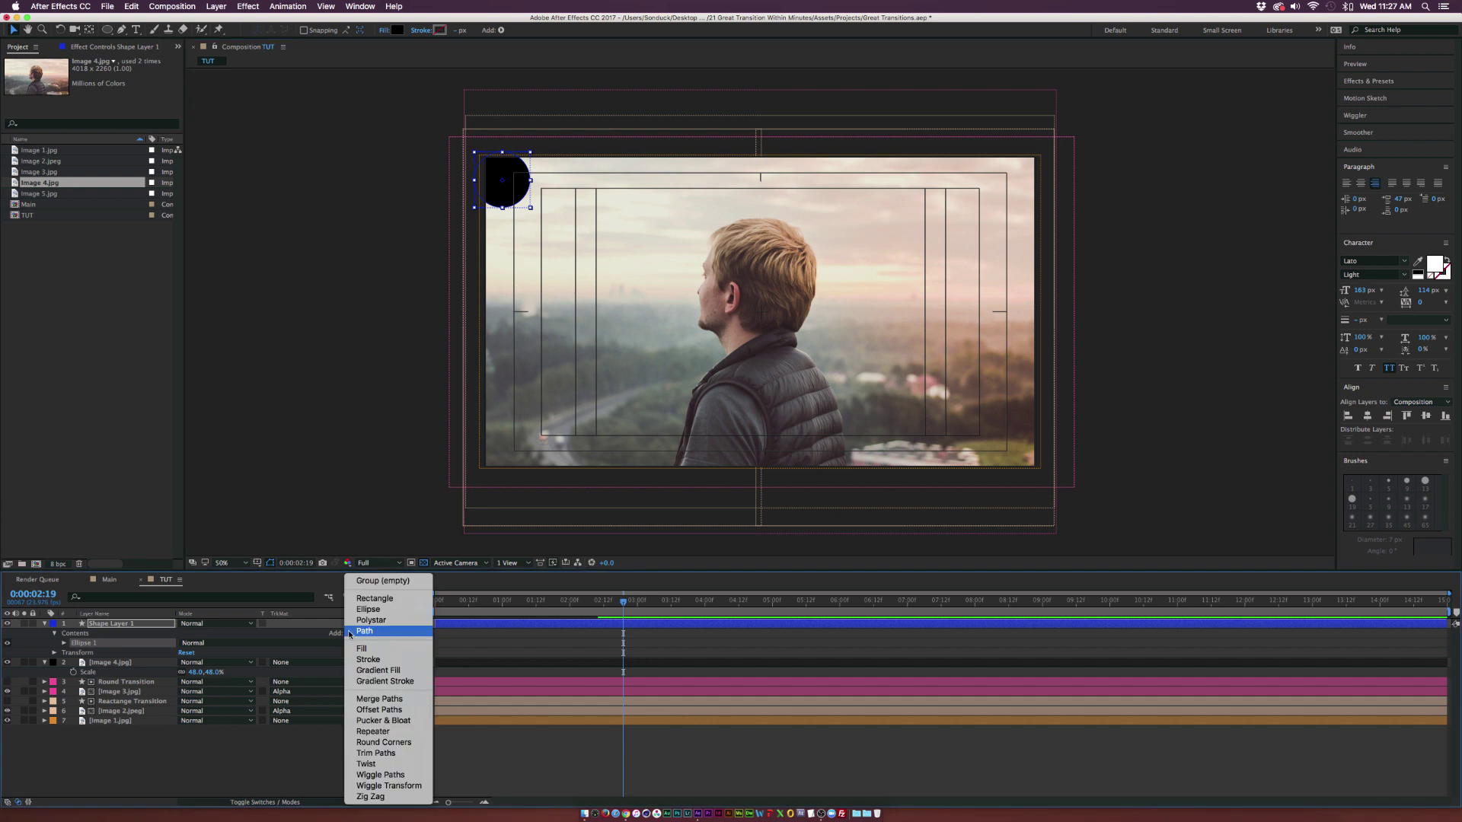
left_click(373, 731)
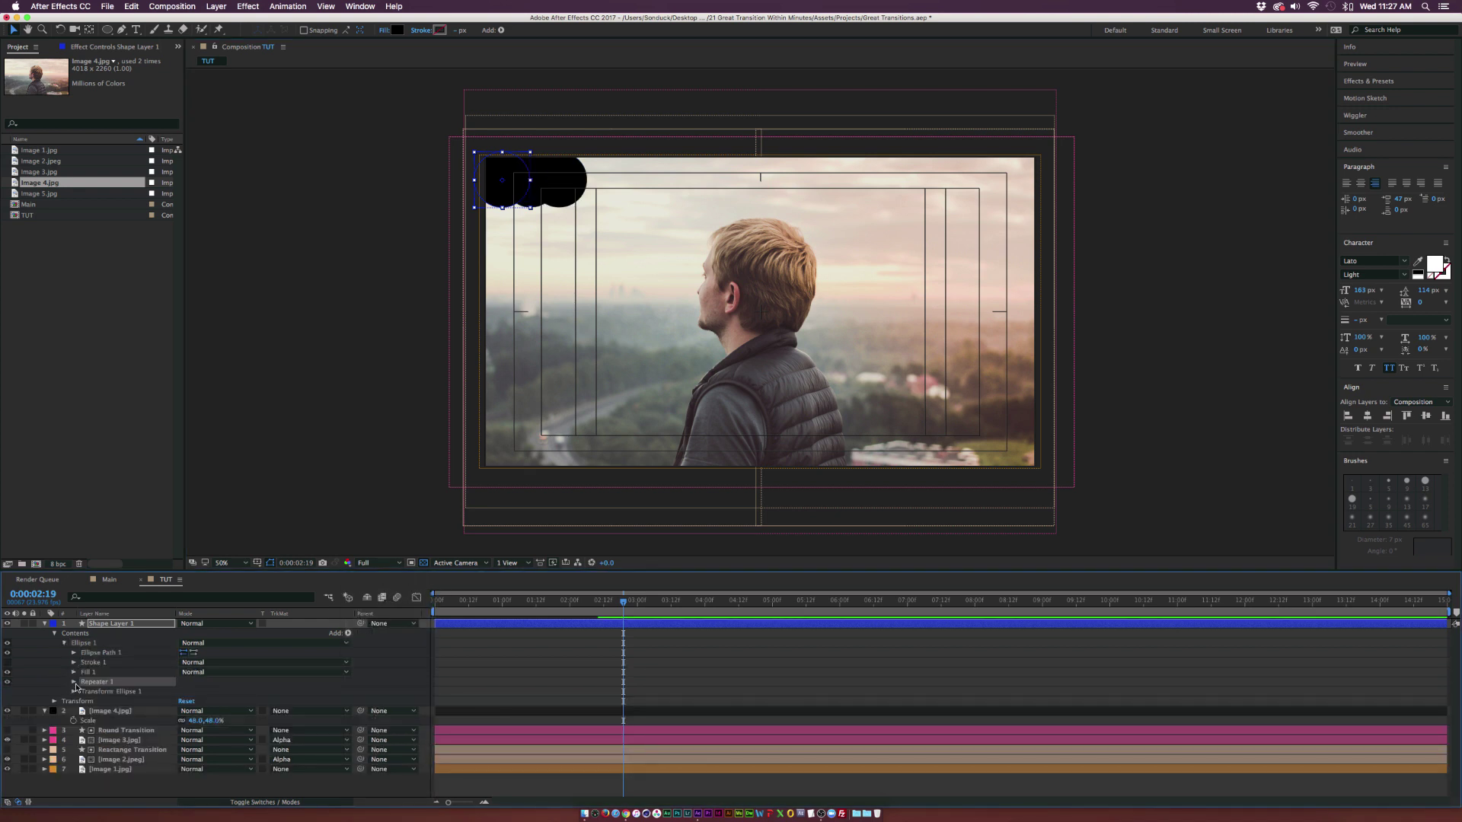
left_click(73, 682)
mouse_move(183, 691)
left_mouse_down()
mouse_move(229, 692)
mouse_move(207, 692)
left_mouse_up()
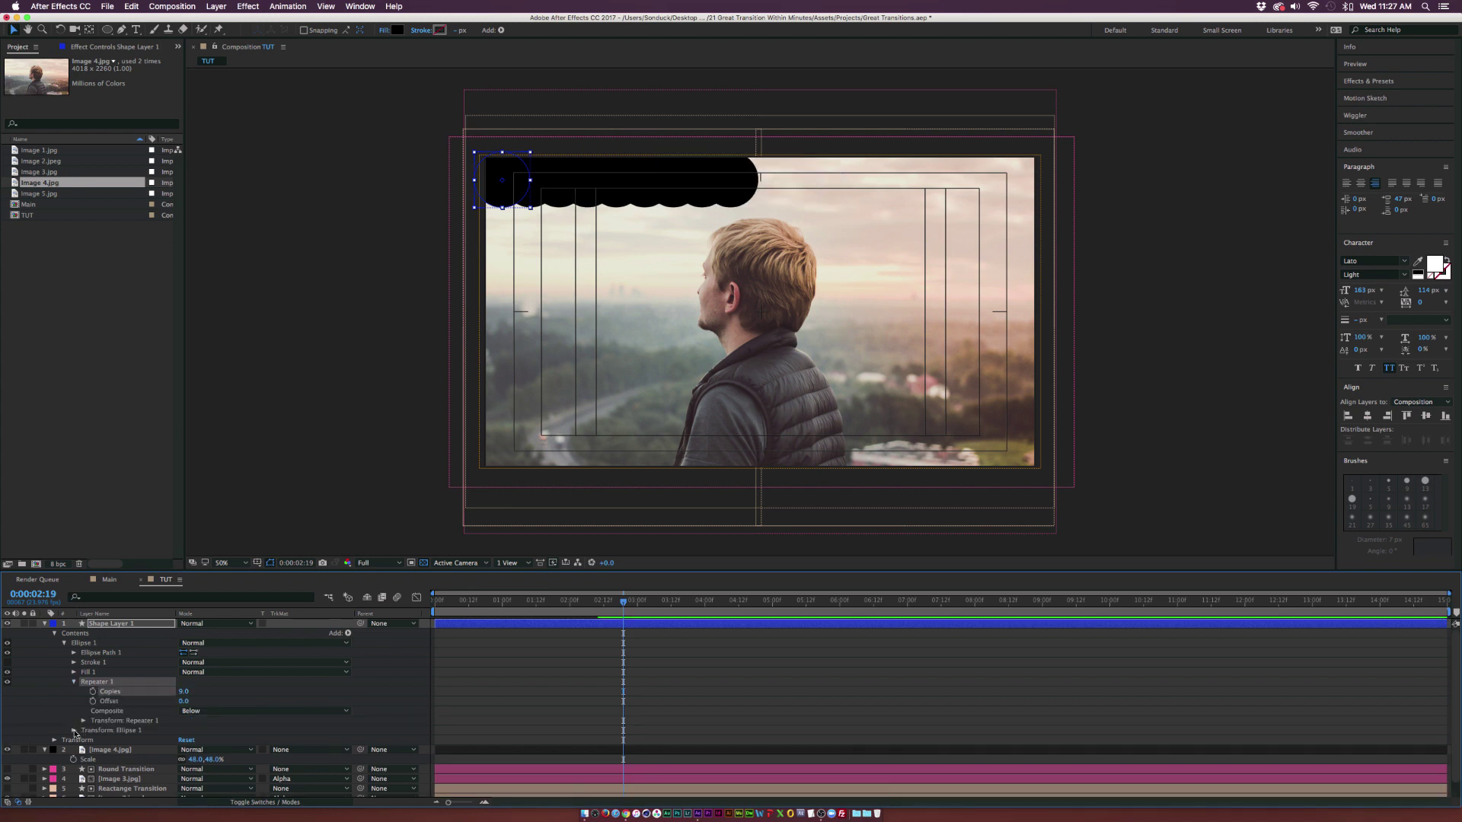
Set the first repeater's position to 121, 0 and its copies to 18 so the circle row spans the frame's width.
scroll(76, 730, "down", 1)
left_click(84, 714)
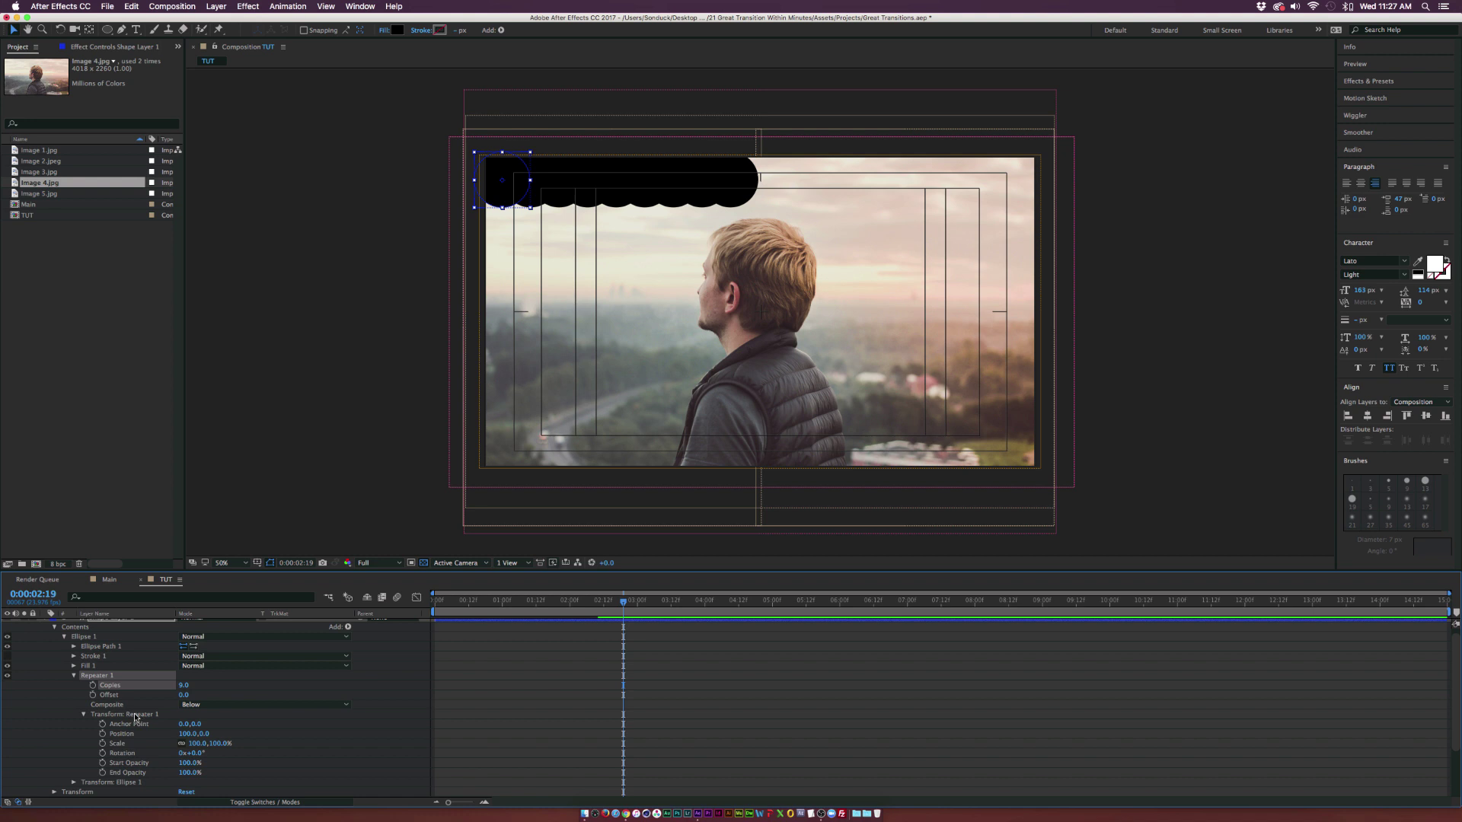
mouse_move(190, 737)
left_mouse_down()
mouse_move(224, 736)
mouse_move(203, 735)
left_mouse_up()
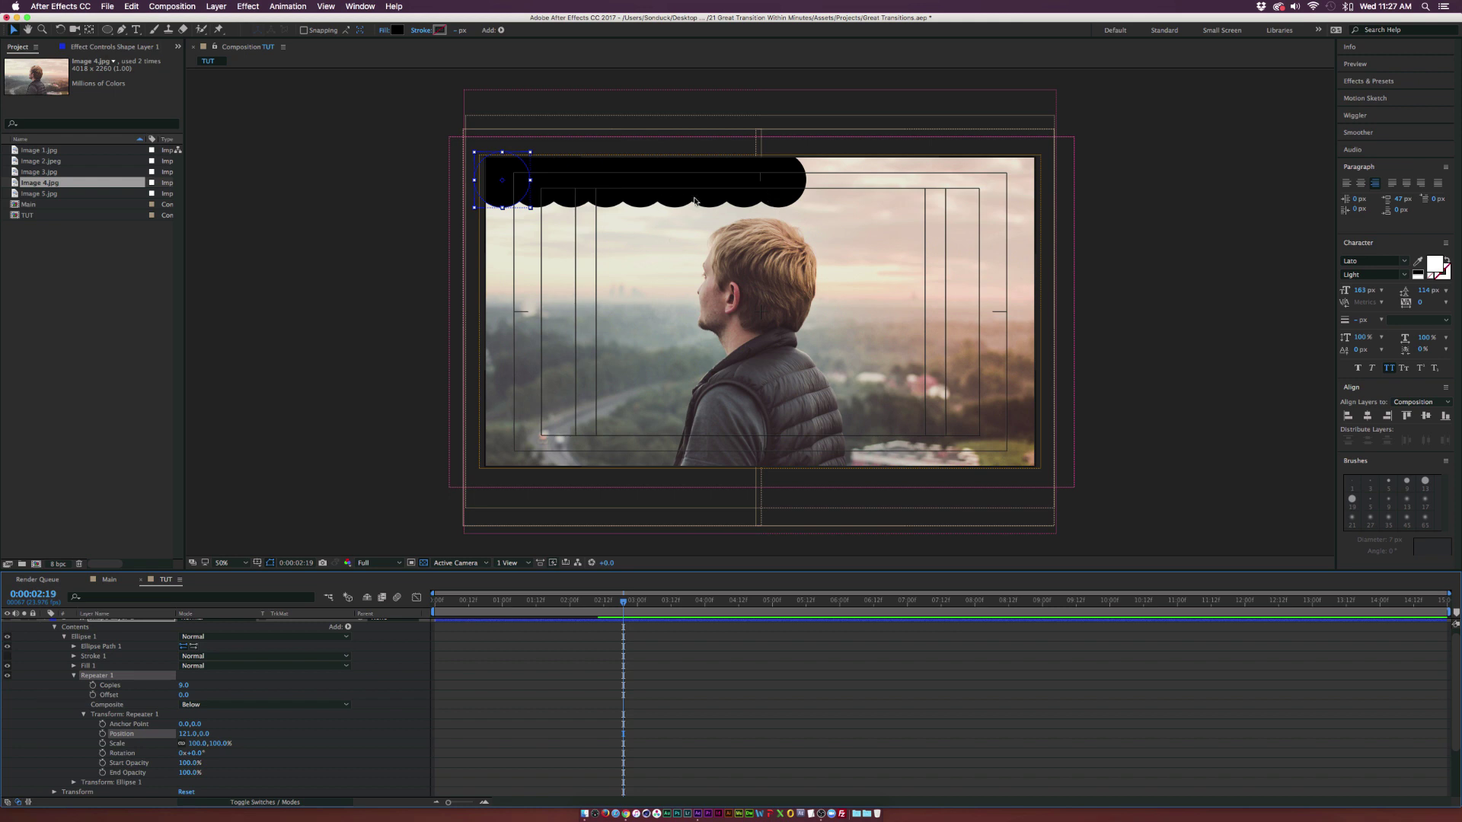
left_click_drag(182, 686, 190, 686)
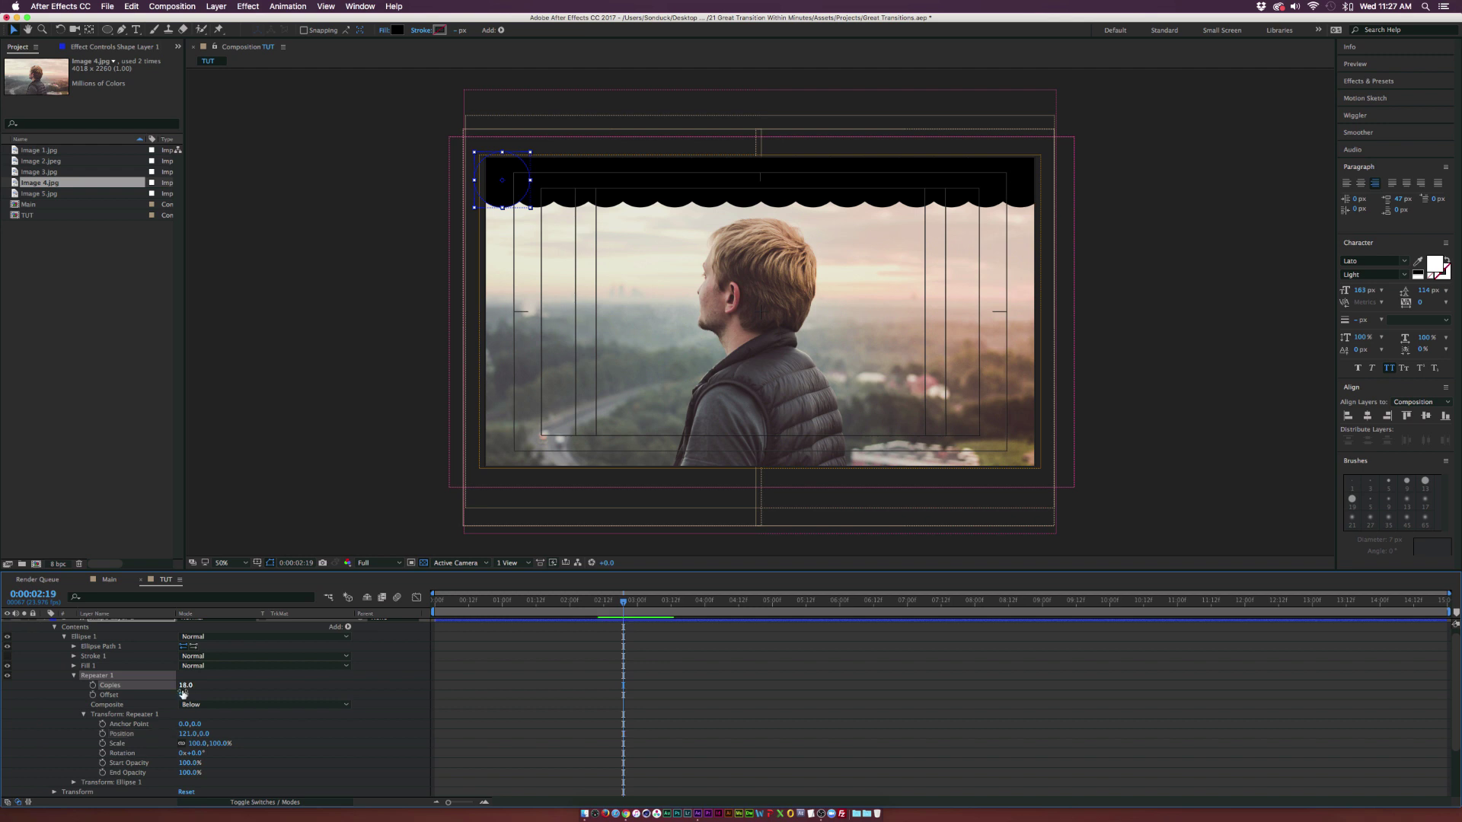
Add a second Repeater to the ellipse group and expand its settings.
left_click(66, 638)
left_click(348, 634)
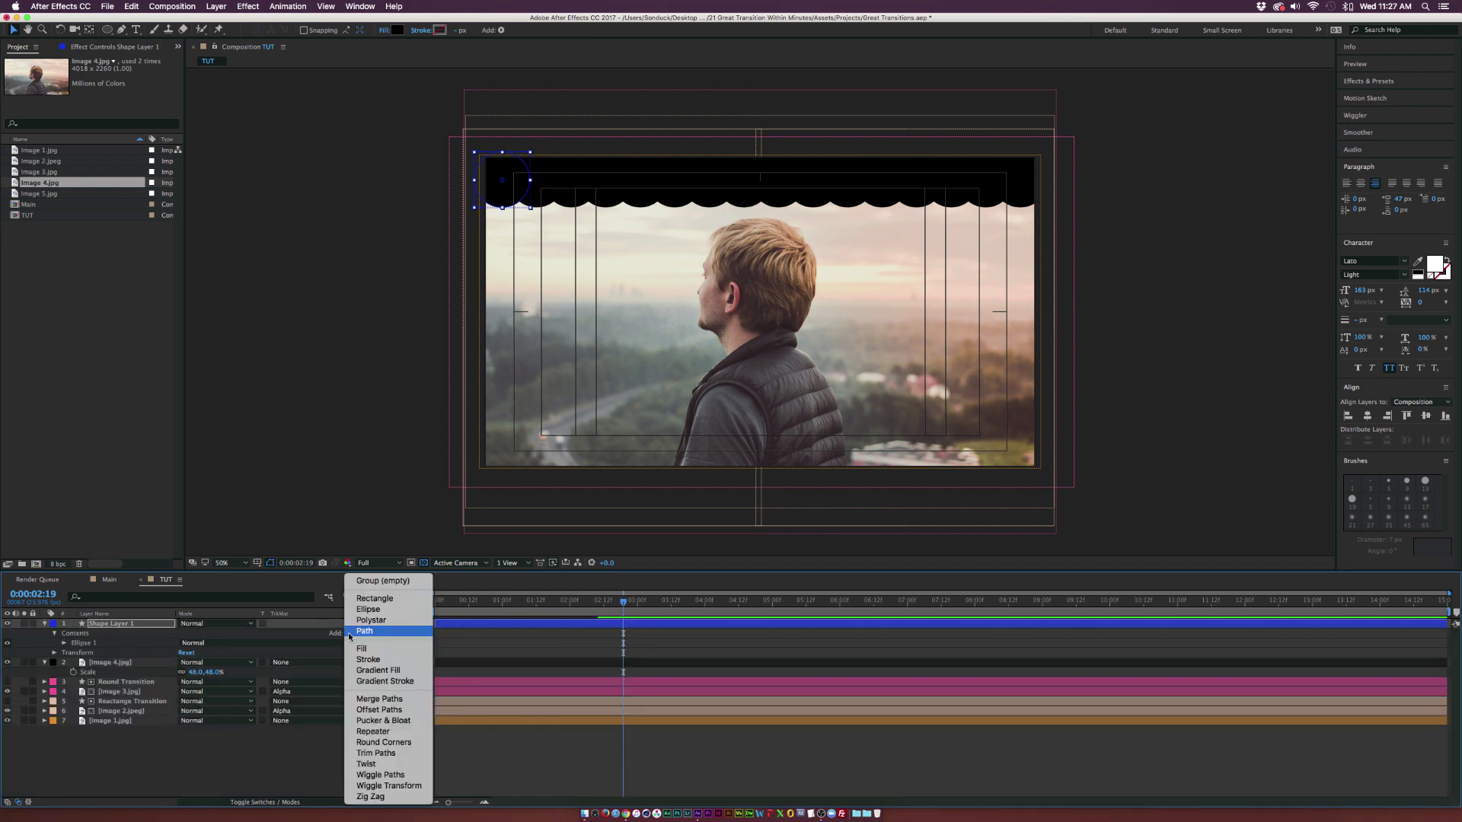
left_click(373, 731)
scroll(76, 704, "down", 3)
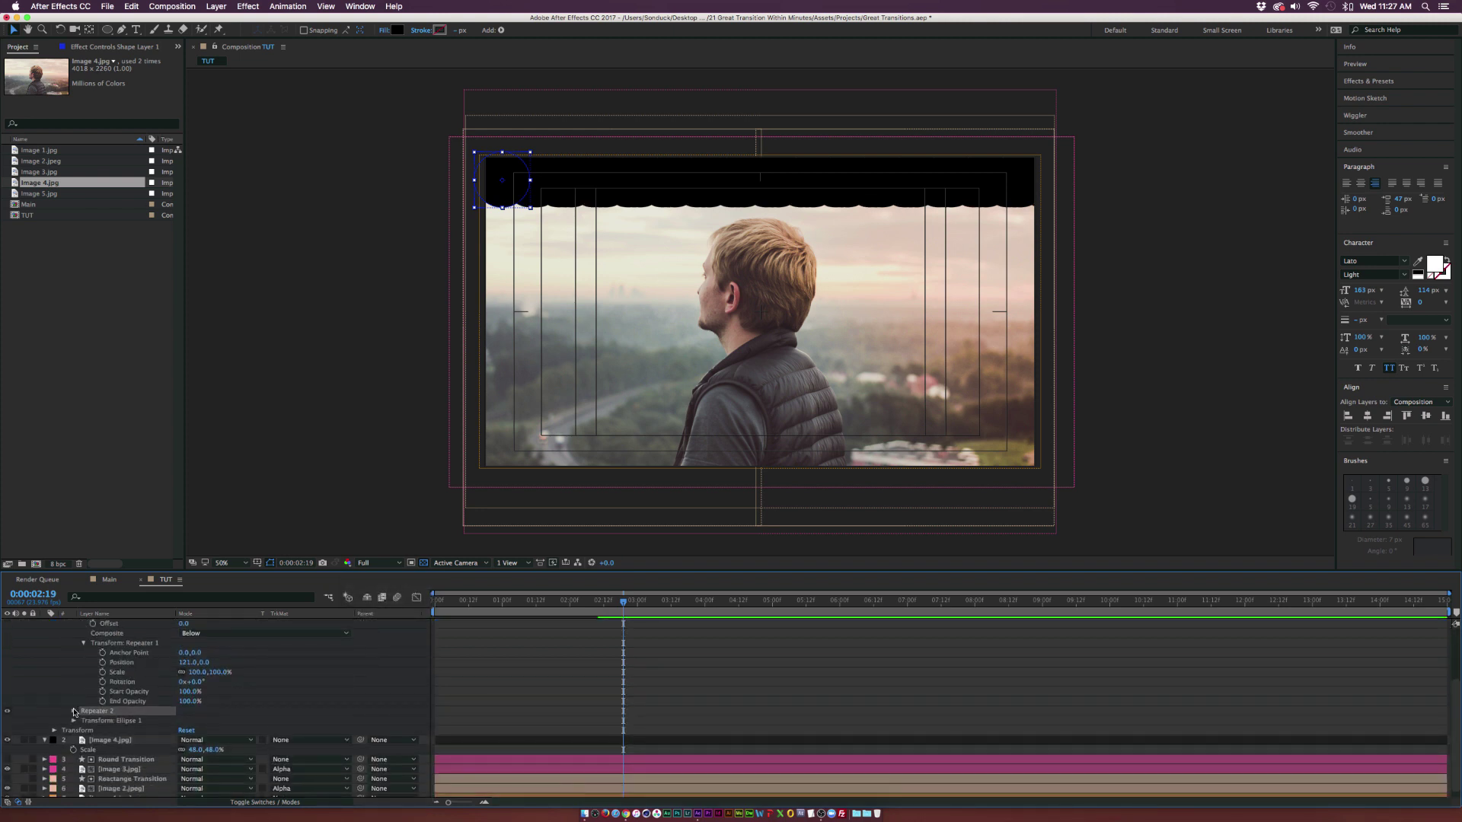
left_click(74, 711)
Set the second repeater's position to 0, 149 and its copies to 8 so the circle rows fill the frame.
scroll(80, 710, "down", 2)
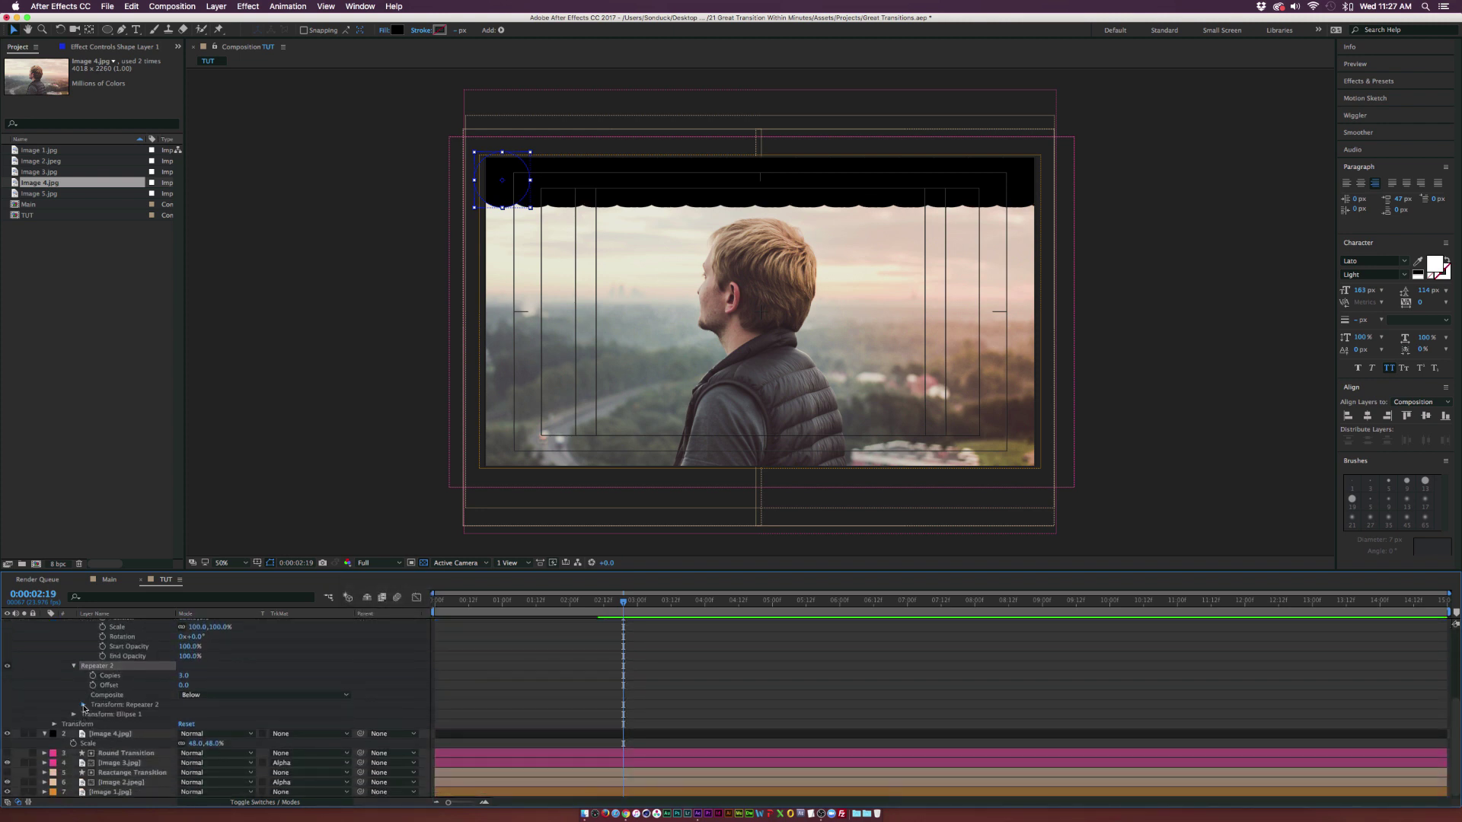
left_click(84, 705)
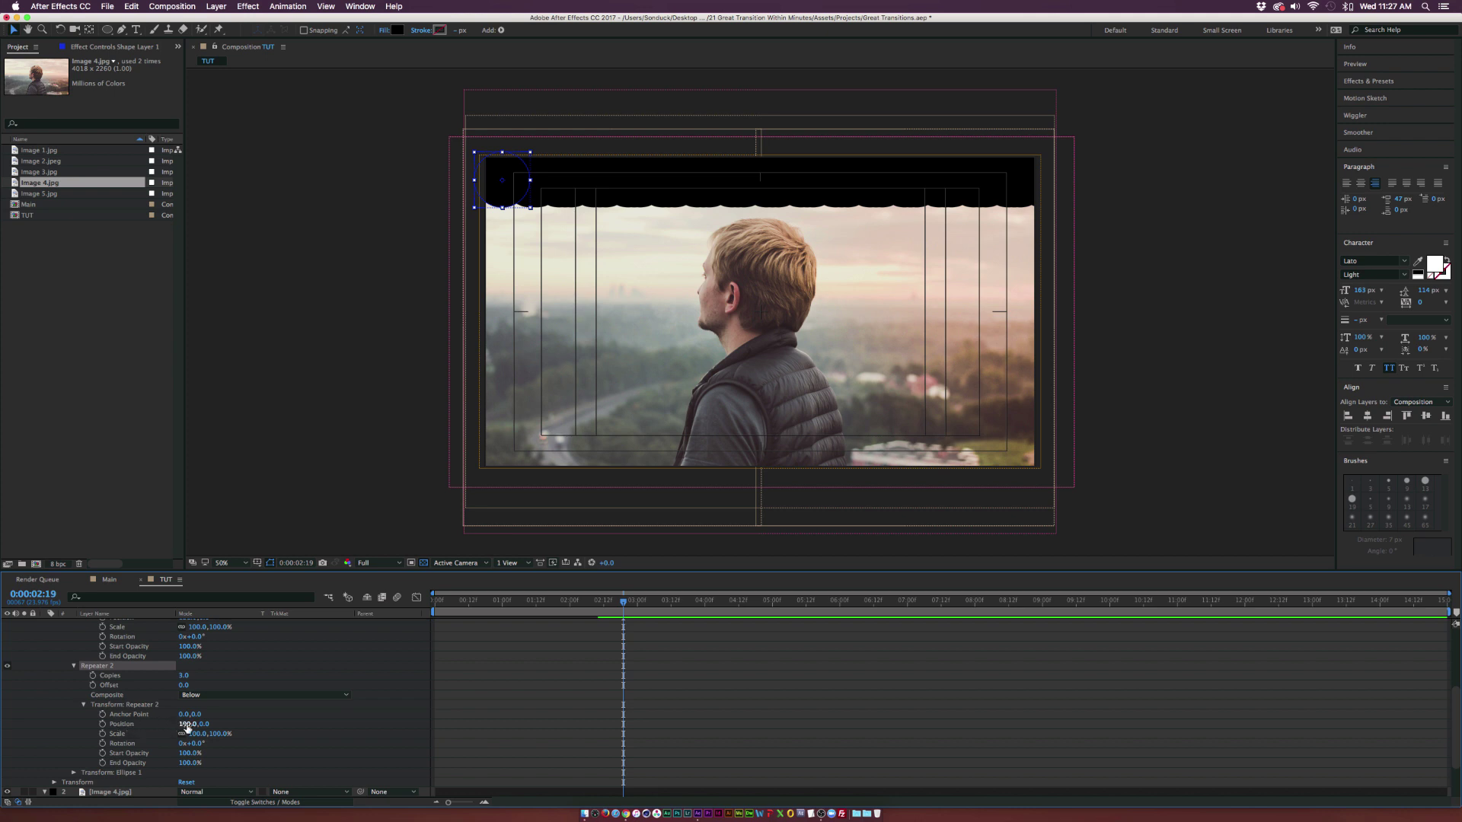
left_click(232, 721)
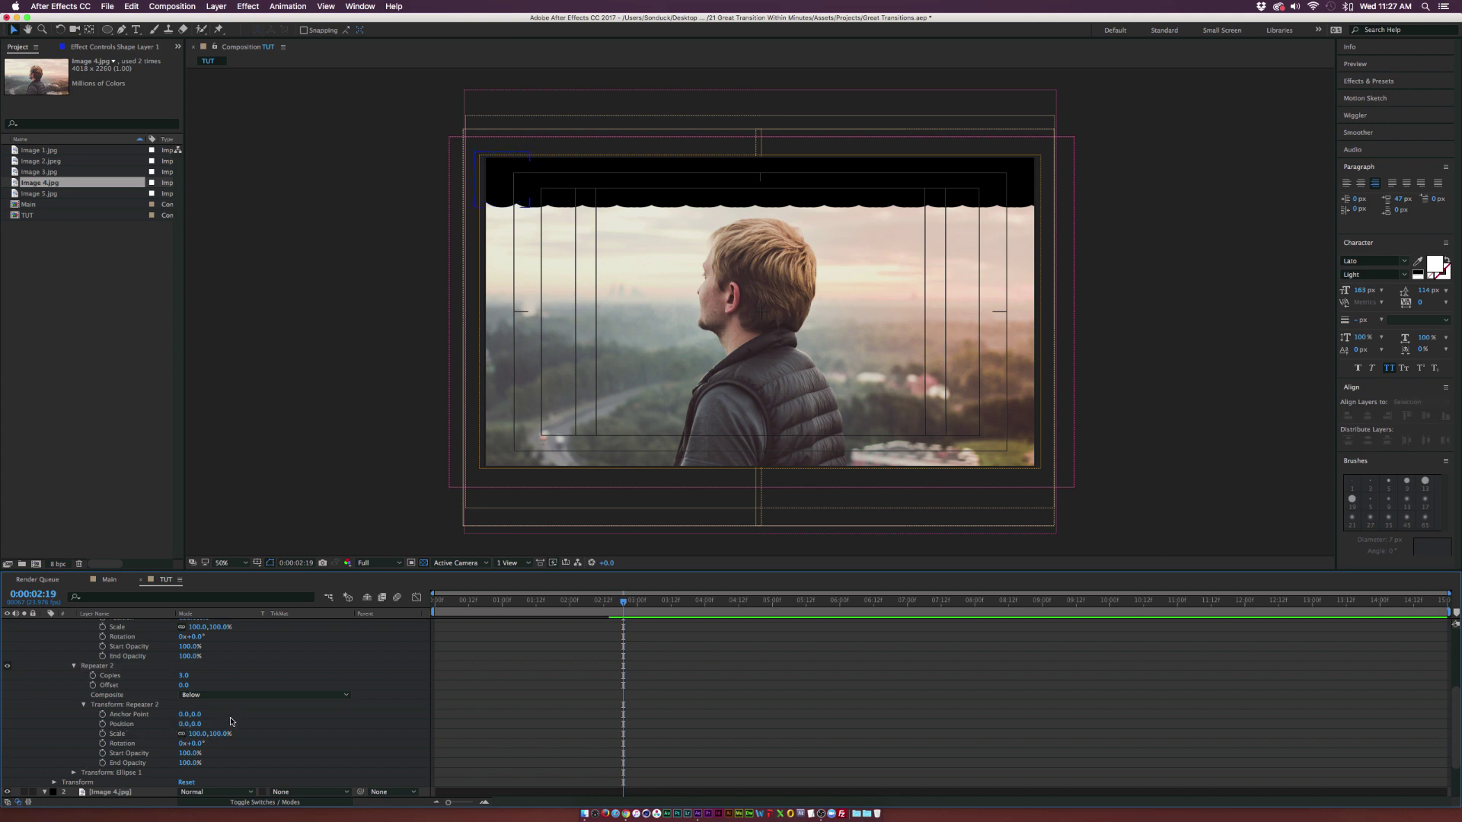
left_click_drag(196, 724, 279, 726)
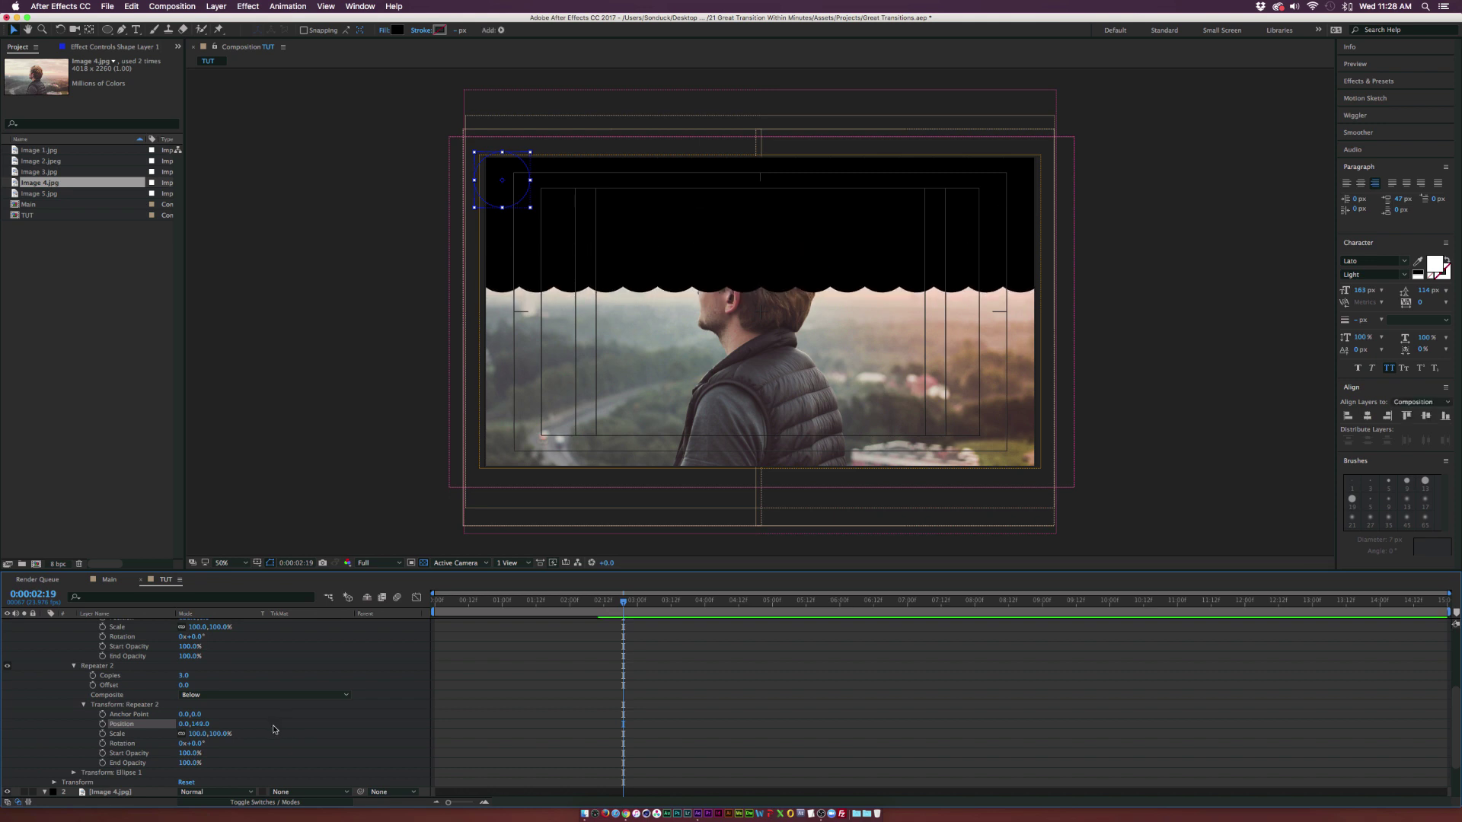
left_click_drag(183, 675, 191, 674)
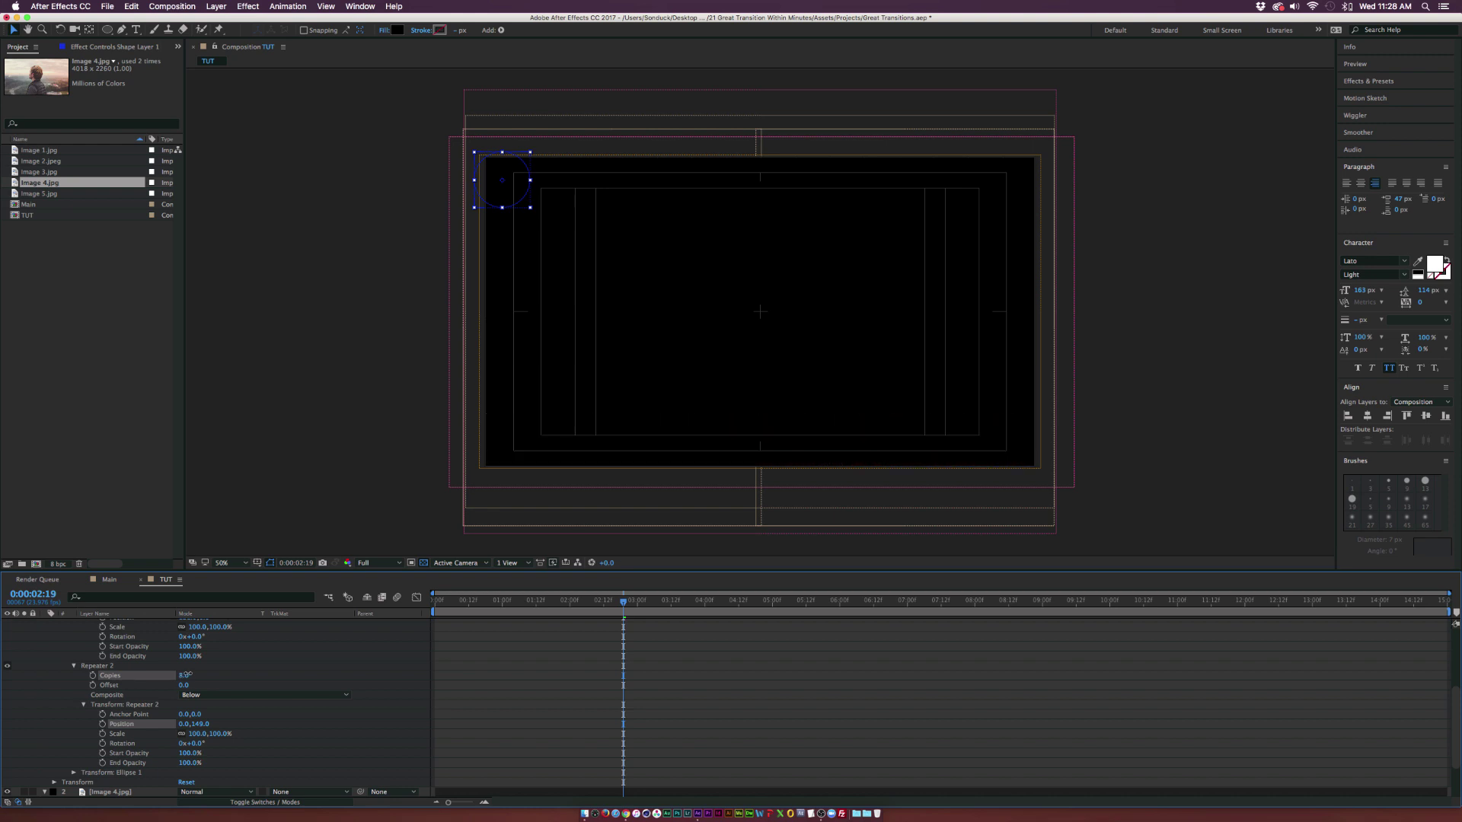
scroll(109, 673, "up", 3)
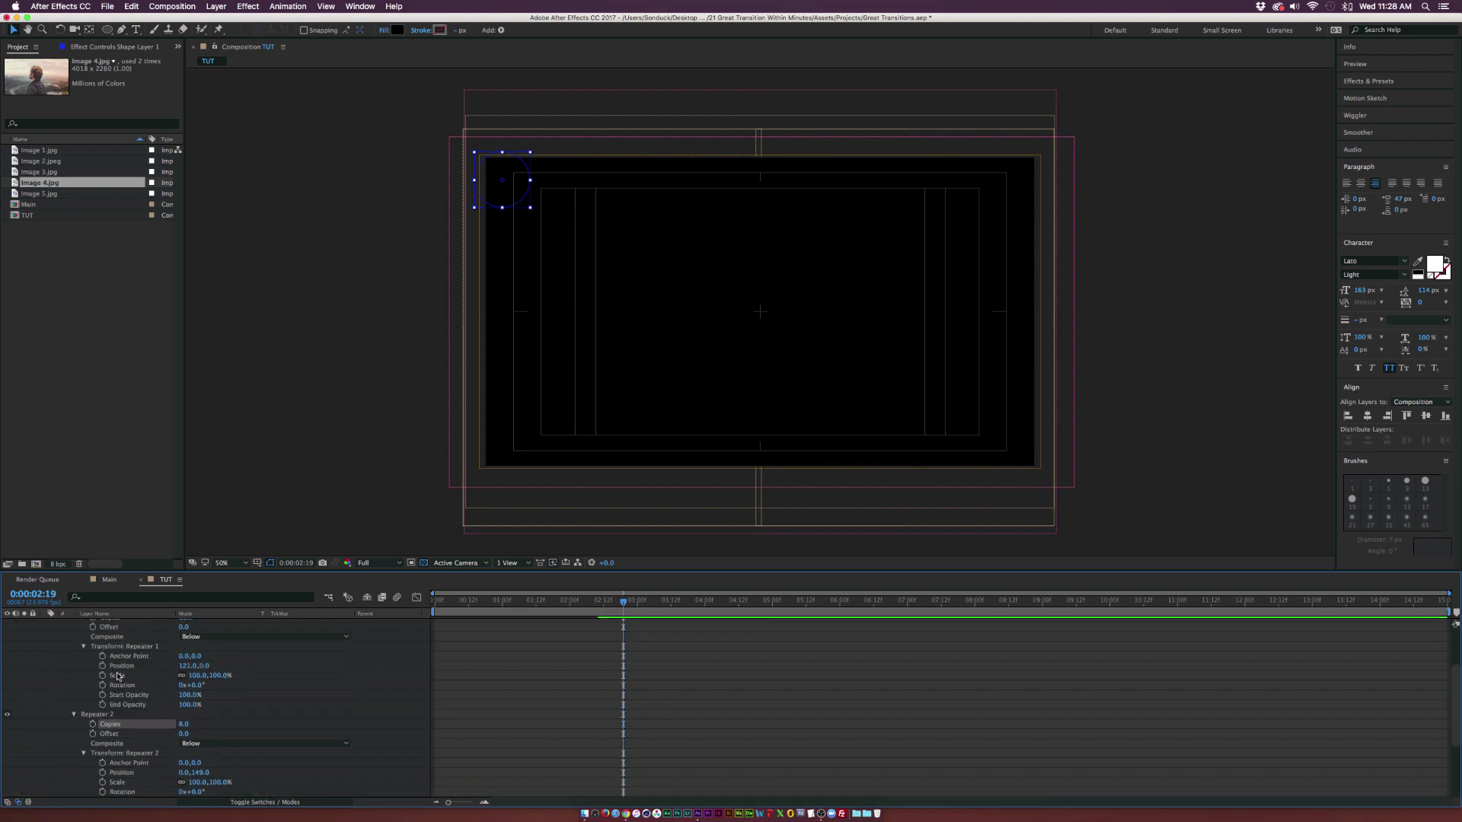
Keyframe the first repeater's scale from 0% at 0:00:02:19 up to 100%, and move the ellipse group just outside the frame's left edge.
scroll(118, 677, "up", 3)
left_click_drag(200, 733, 143, 739)
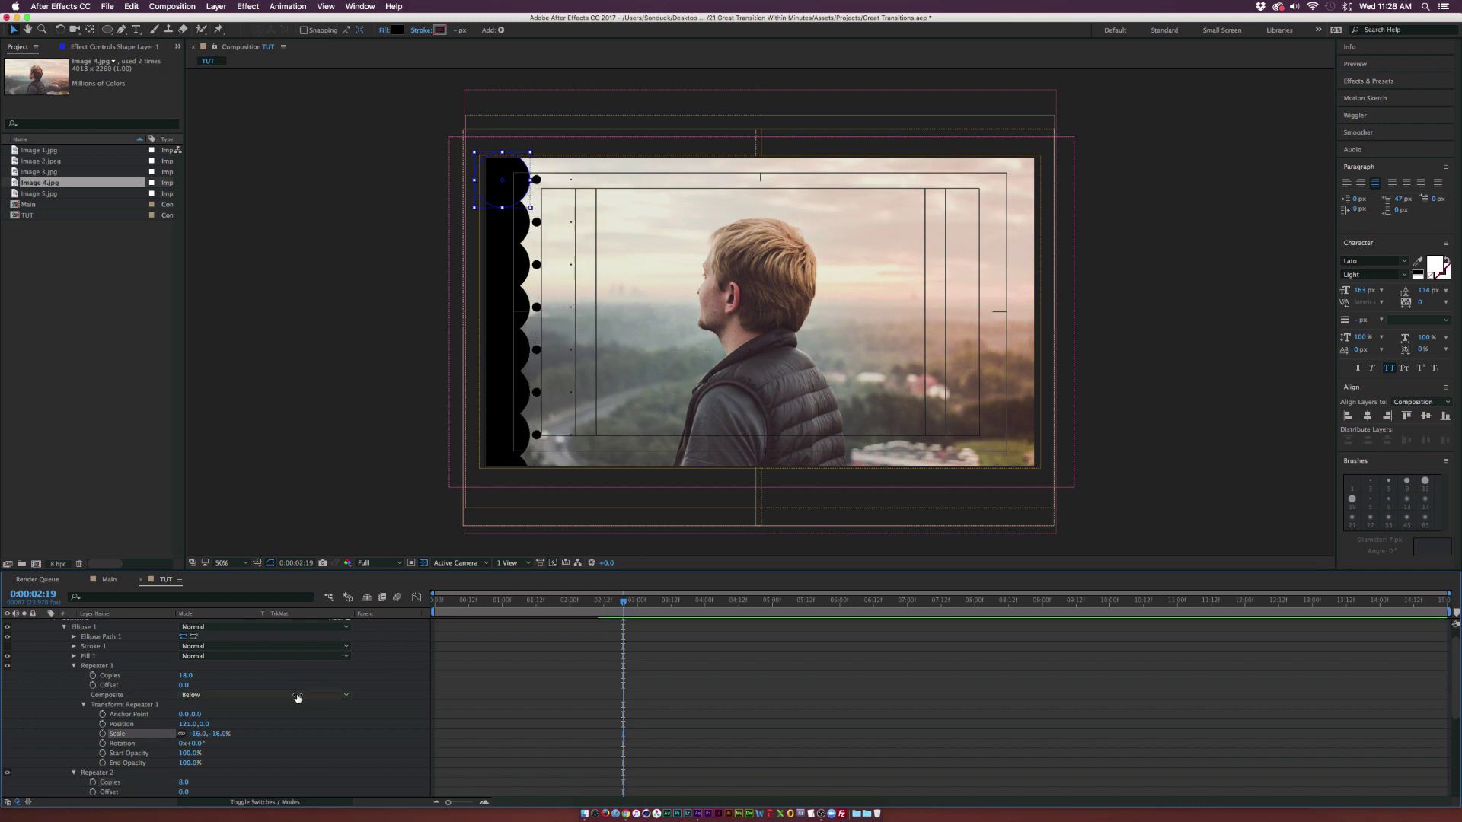
key("Return")
left_click(102, 733)
left_click_drag(627, 602, 651, 601)
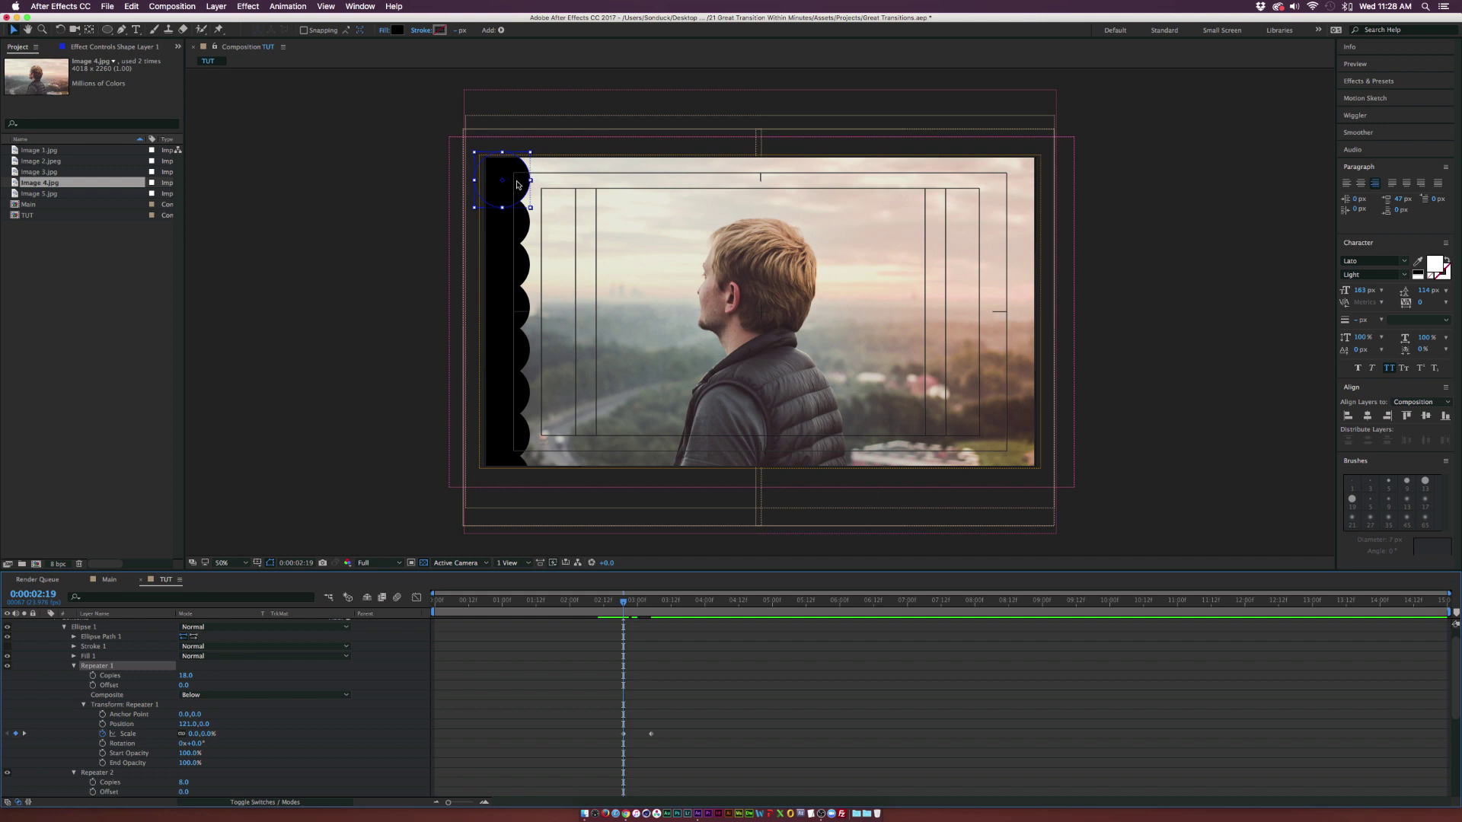
left_click_drag(517, 193, 470, 198)
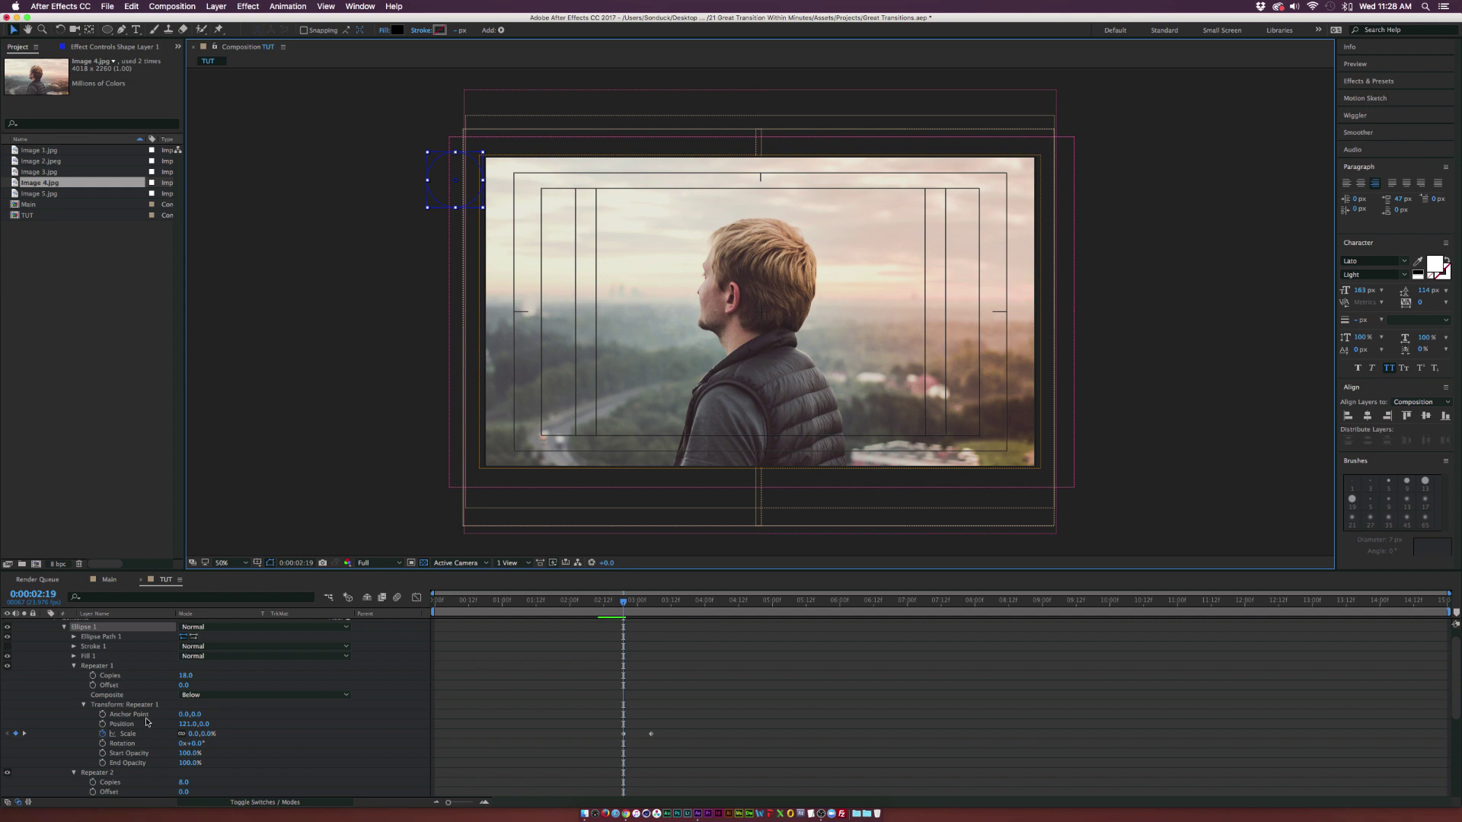
mouse_move(636, 604)
left_mouse_down()
mouse_move(655, 604)
mouse_move(622, 604)
mouse_move(637, 604)
left_mouse_up()
Collapse Shape Layer 1 and set the track matte of Image 4.jpg to Alpha Matte "Shape Layer 1".
scroll(101, 657, "up", 1)
left_click(43, 624)
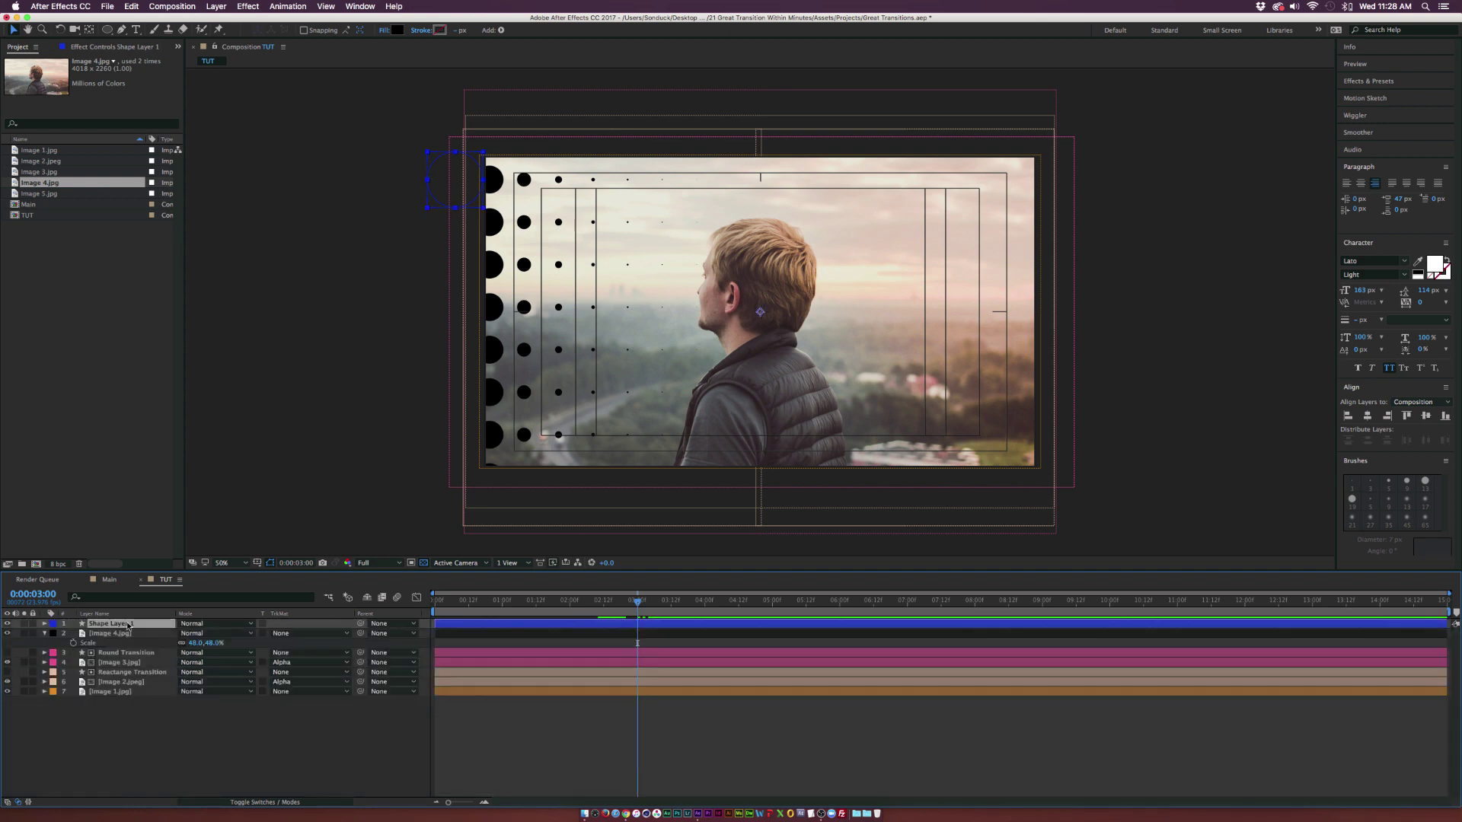
left_click(122, 635)
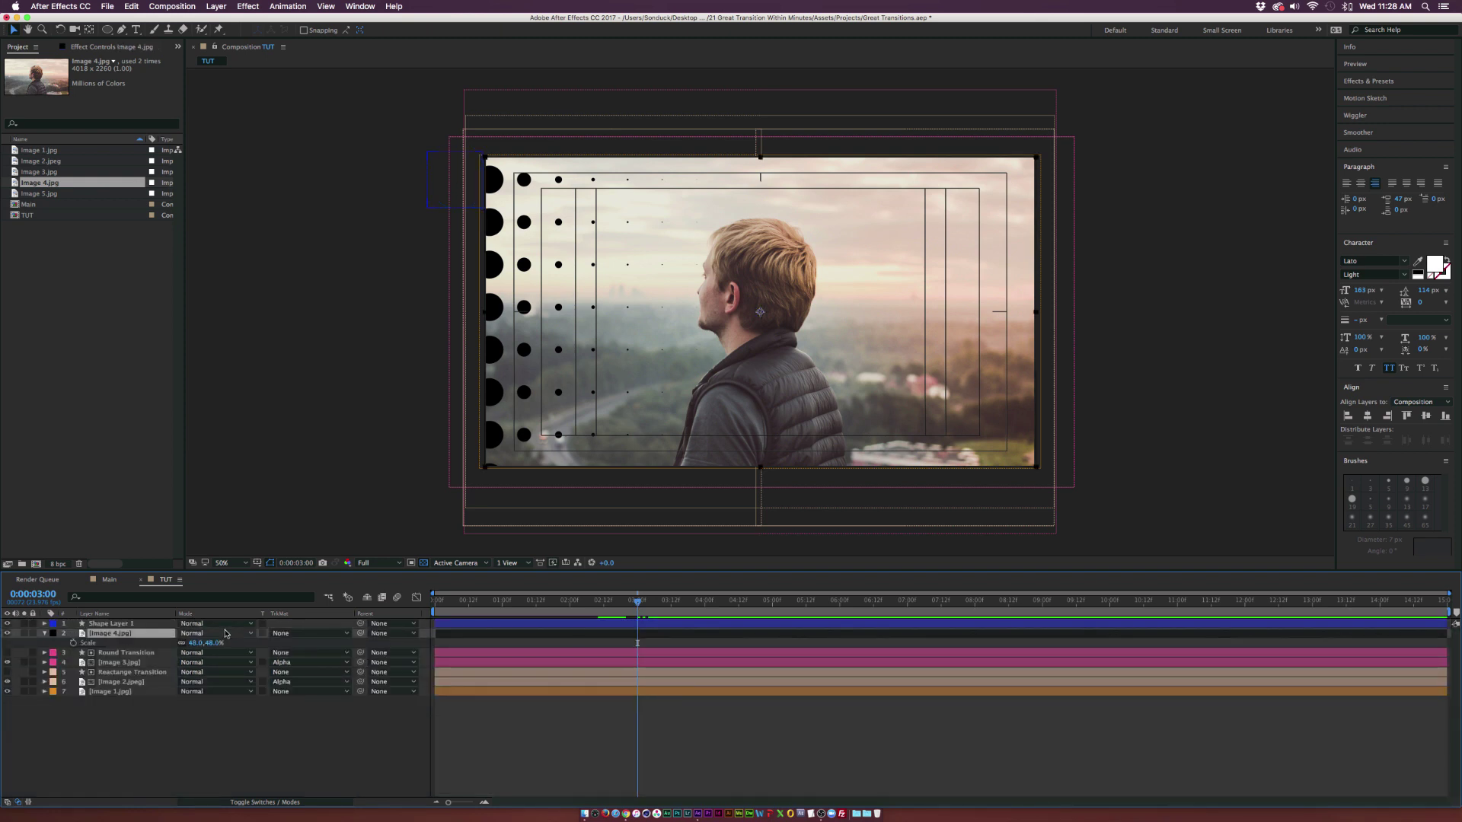
left_click(317, 635)
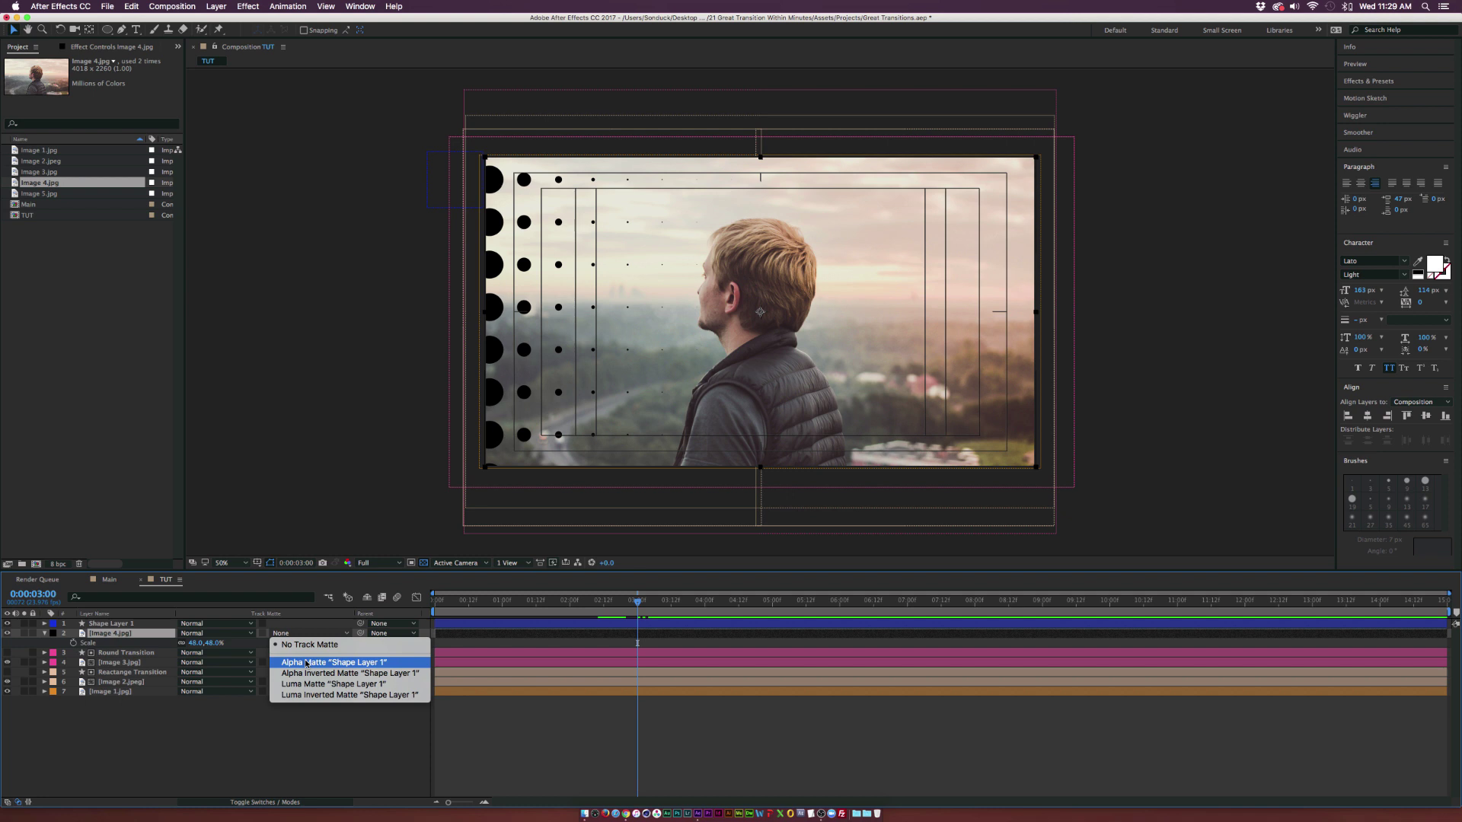
left_click(320, 662)
left_click_drag(638, 604, 638, 604)
Extend Shape Layer 1's repeater scale animation to end just after 0:00:03:17, with Easy Ease on both keyframes, and collapse the layers.
left_click(629, 624)
key("u")
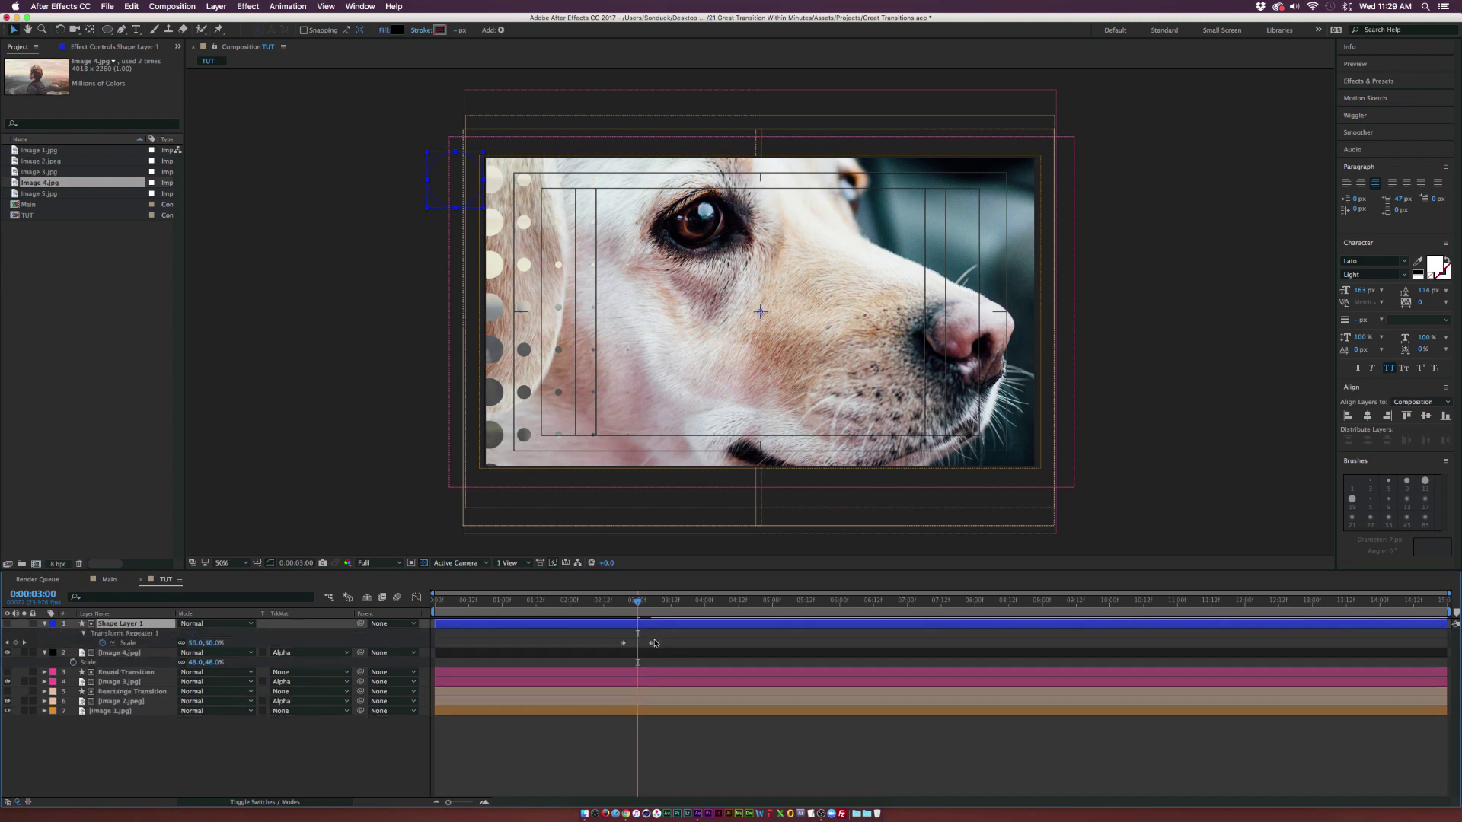
left_click_drag(668, 644, 678, 644)
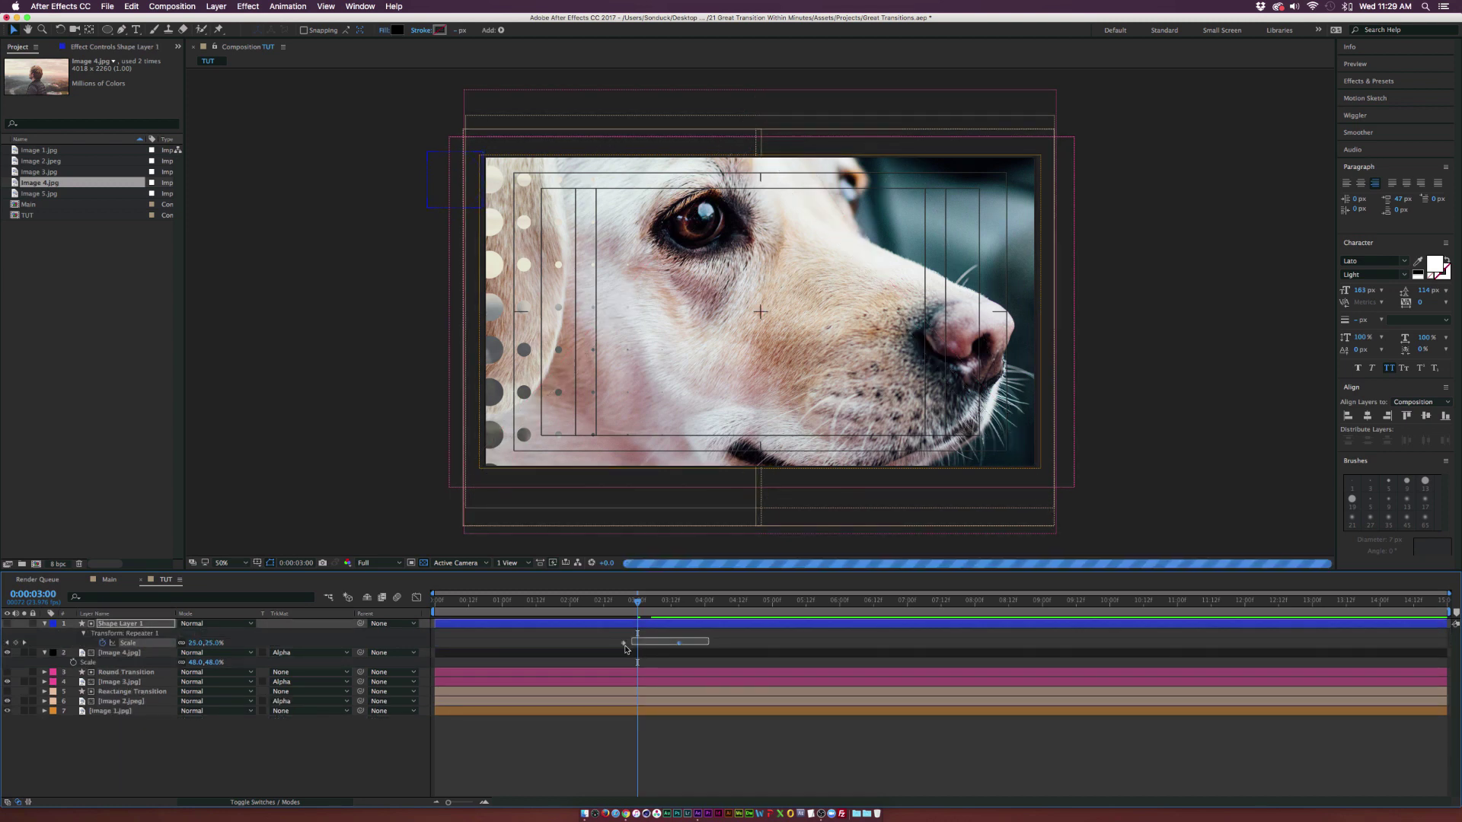
key("F9")
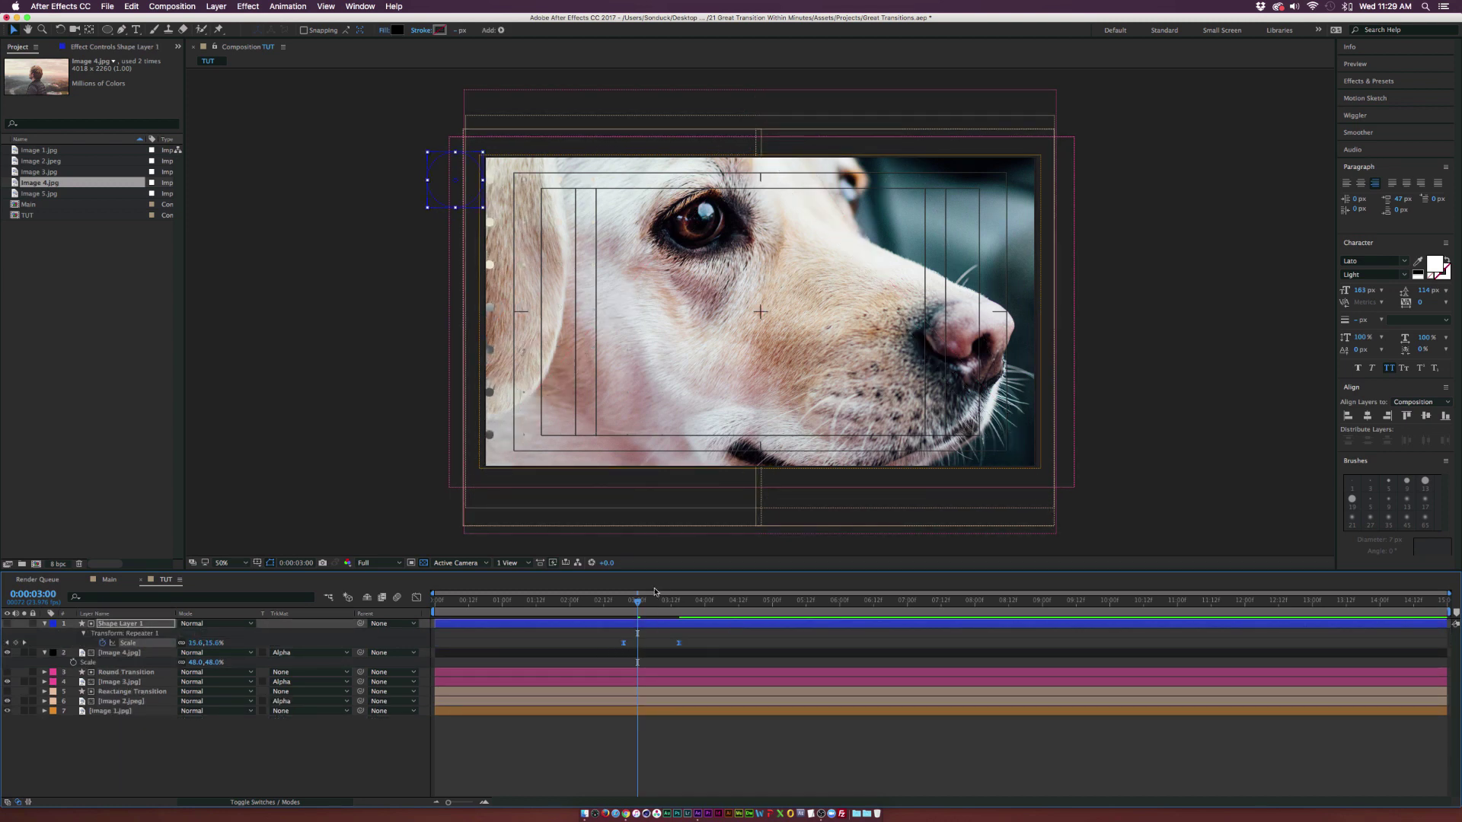
left_click_drag(648, 603, 678, 602)
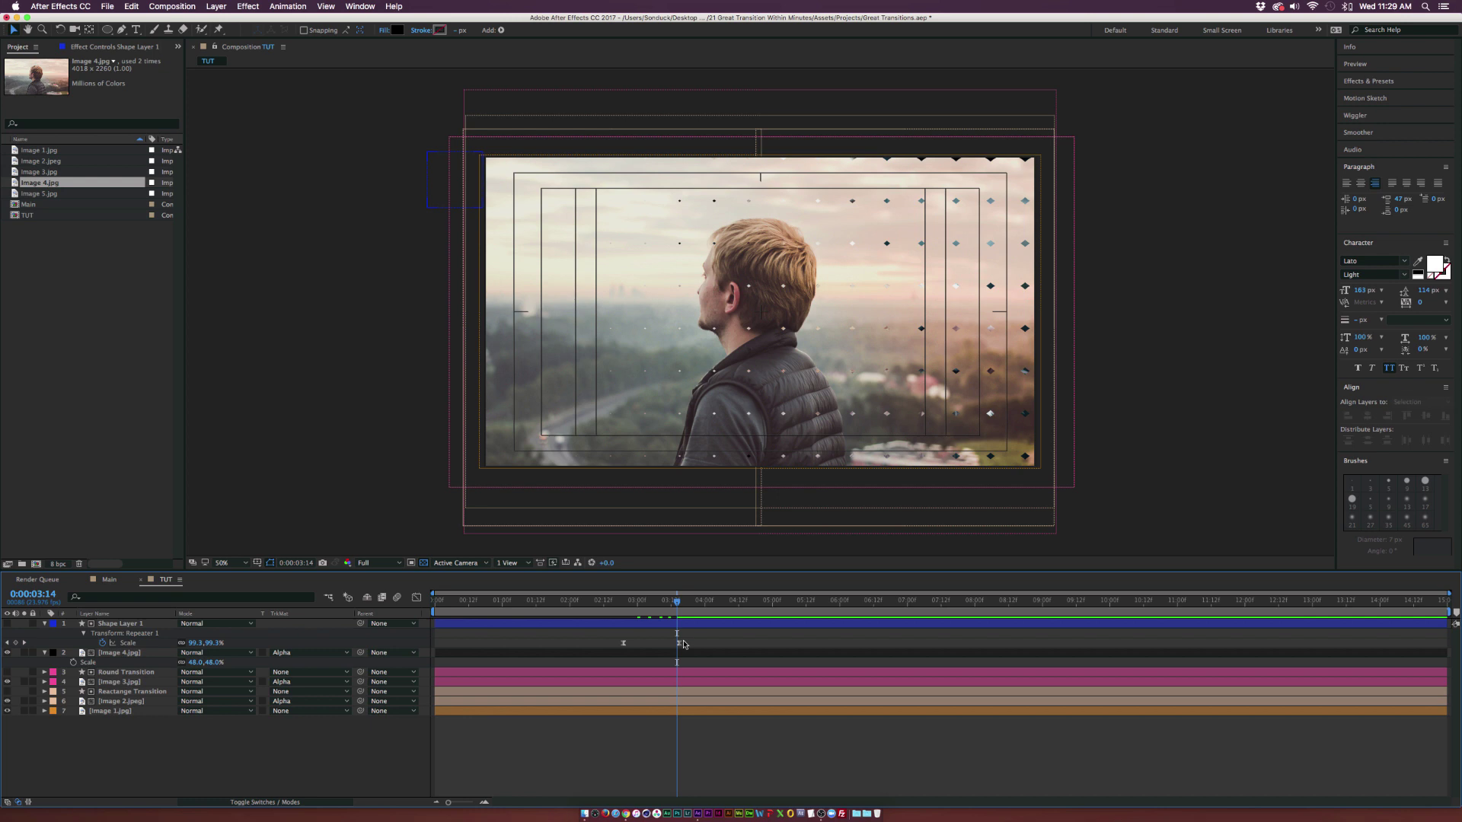
left_click_drag(677, 643, 685, 602)
left_click(293, 737)
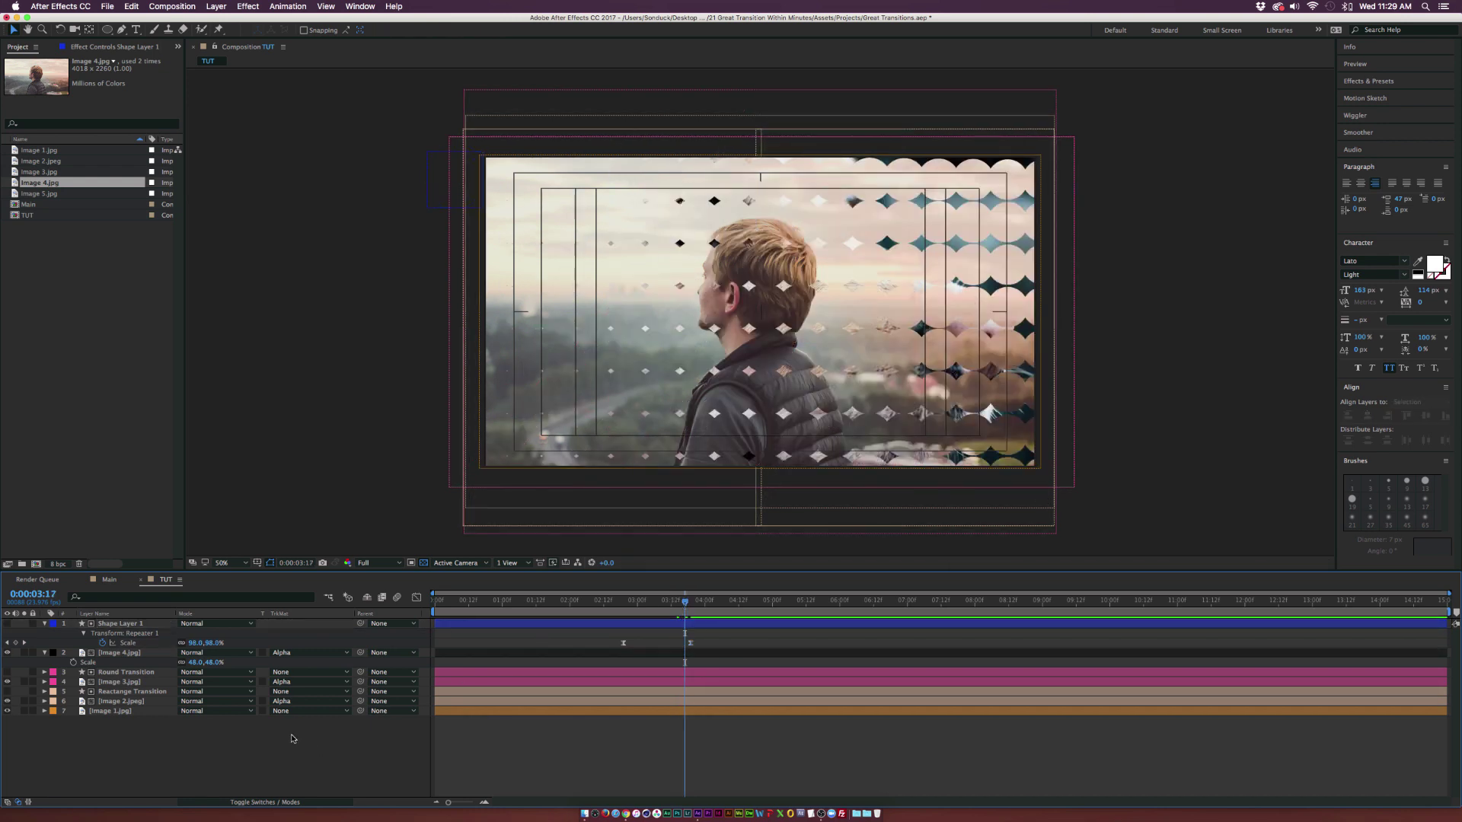
key("u")
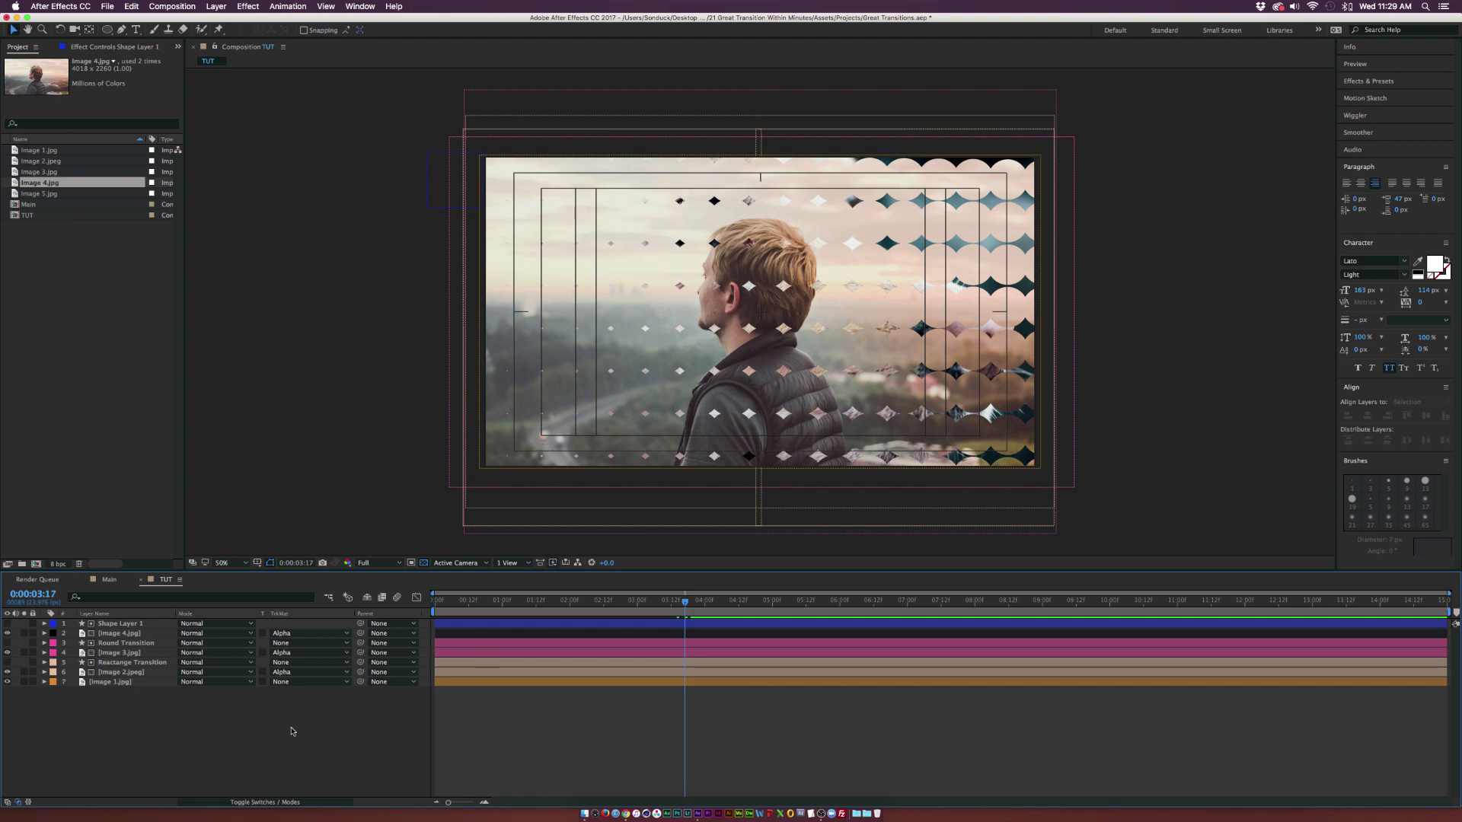
Add Image 5.jpg above the other layers, draw a hexagon with the Polygon tool and place it over the frame's upper-left corner.
left_click_drag(49, 193, 158, 625)
left_click_drag(107, 30, 146, 69)
left_click_drag(546, 215, 553, 168)
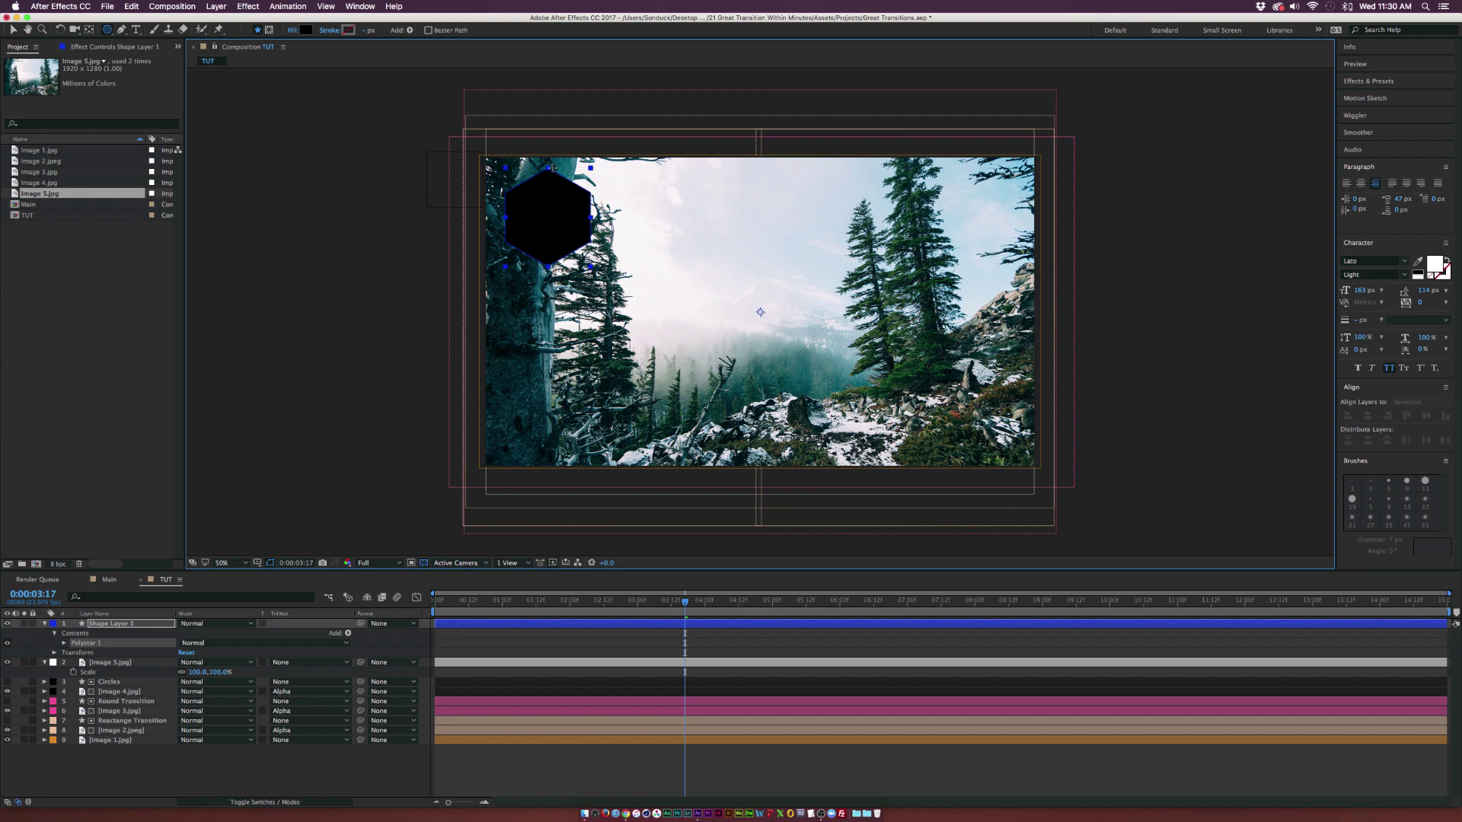
left_click(13, 30)
left_click_drag(559, 238, 533, 203)
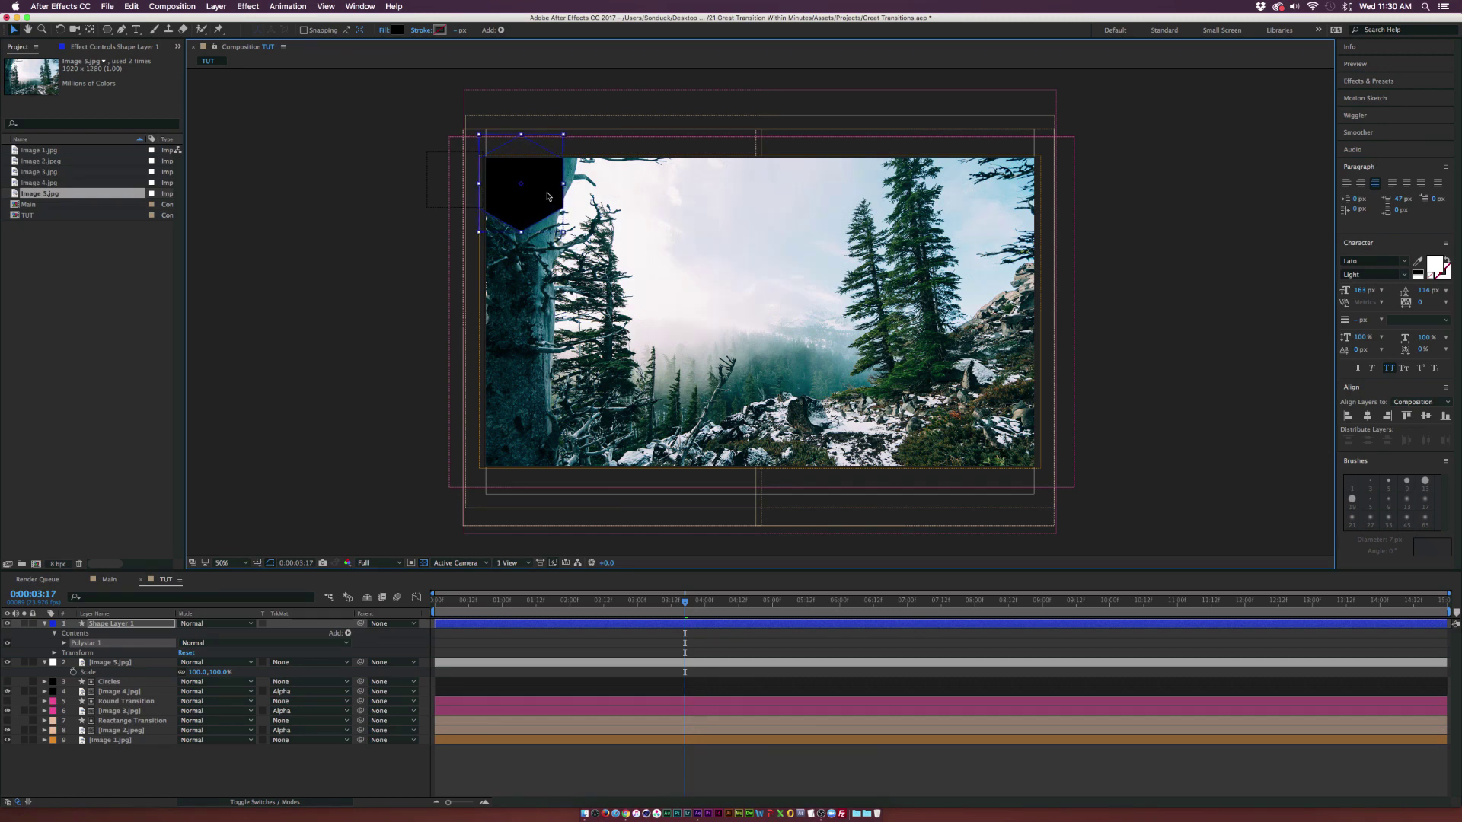
Animate the hexagon's Transform scale from 0% at 0:00:04:01 to 100% at about 0:00:04:15.
left_click(644, 602)
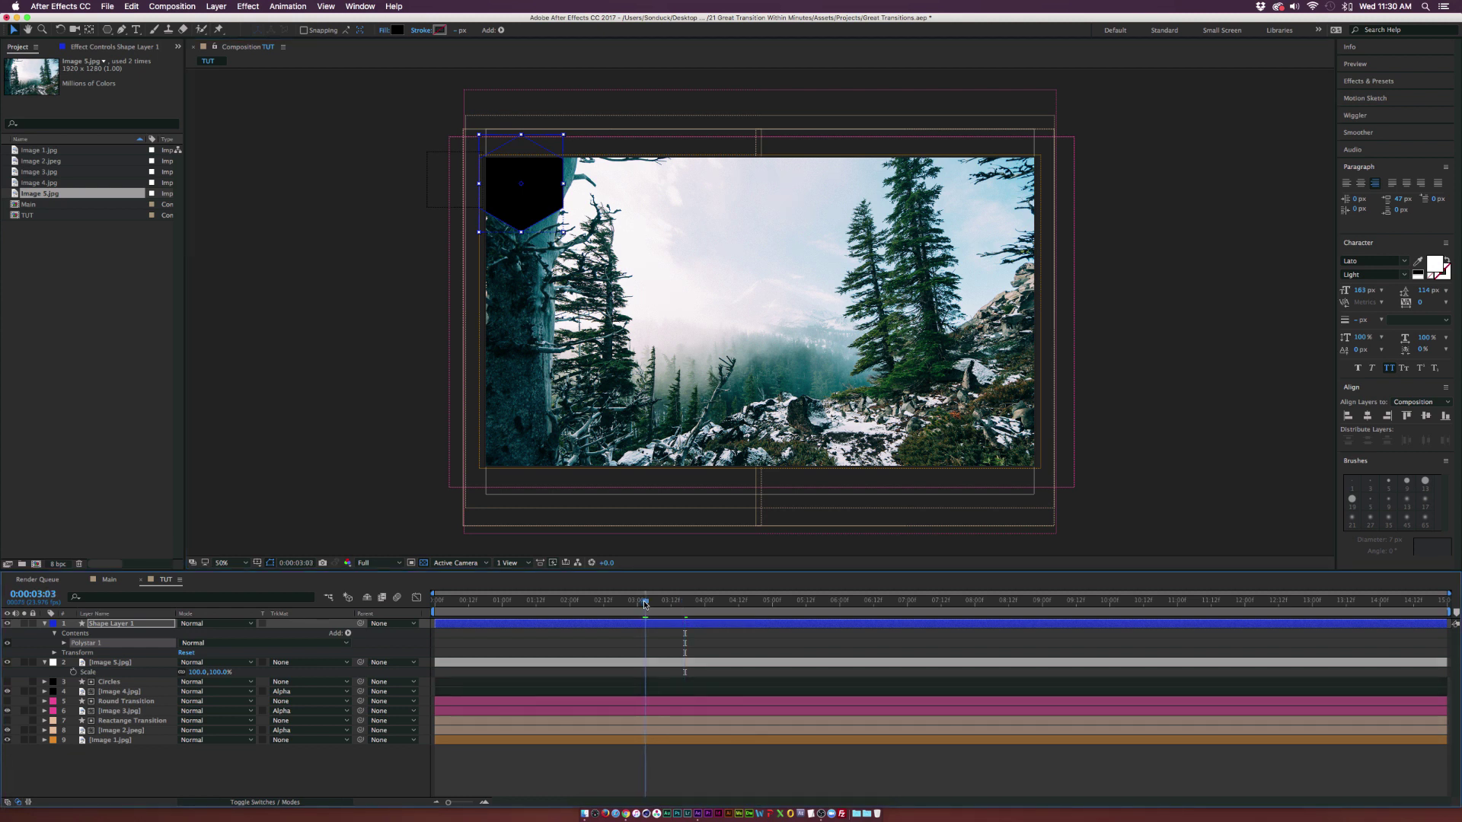
left_click(619, 605)
left_click_drag(630, 602, 673, 602)
left_click(63, 643)
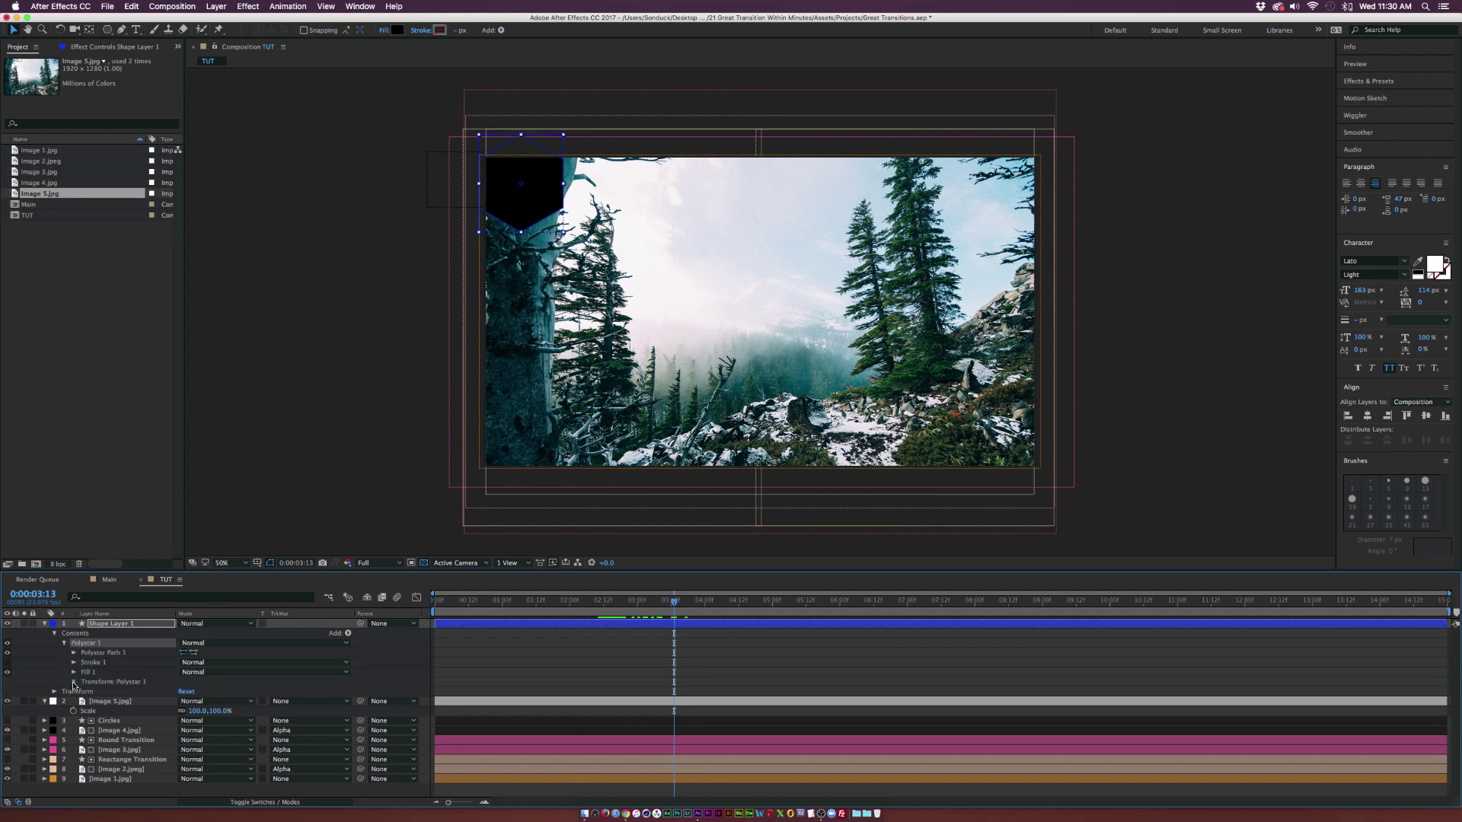
left_click(74, 682)
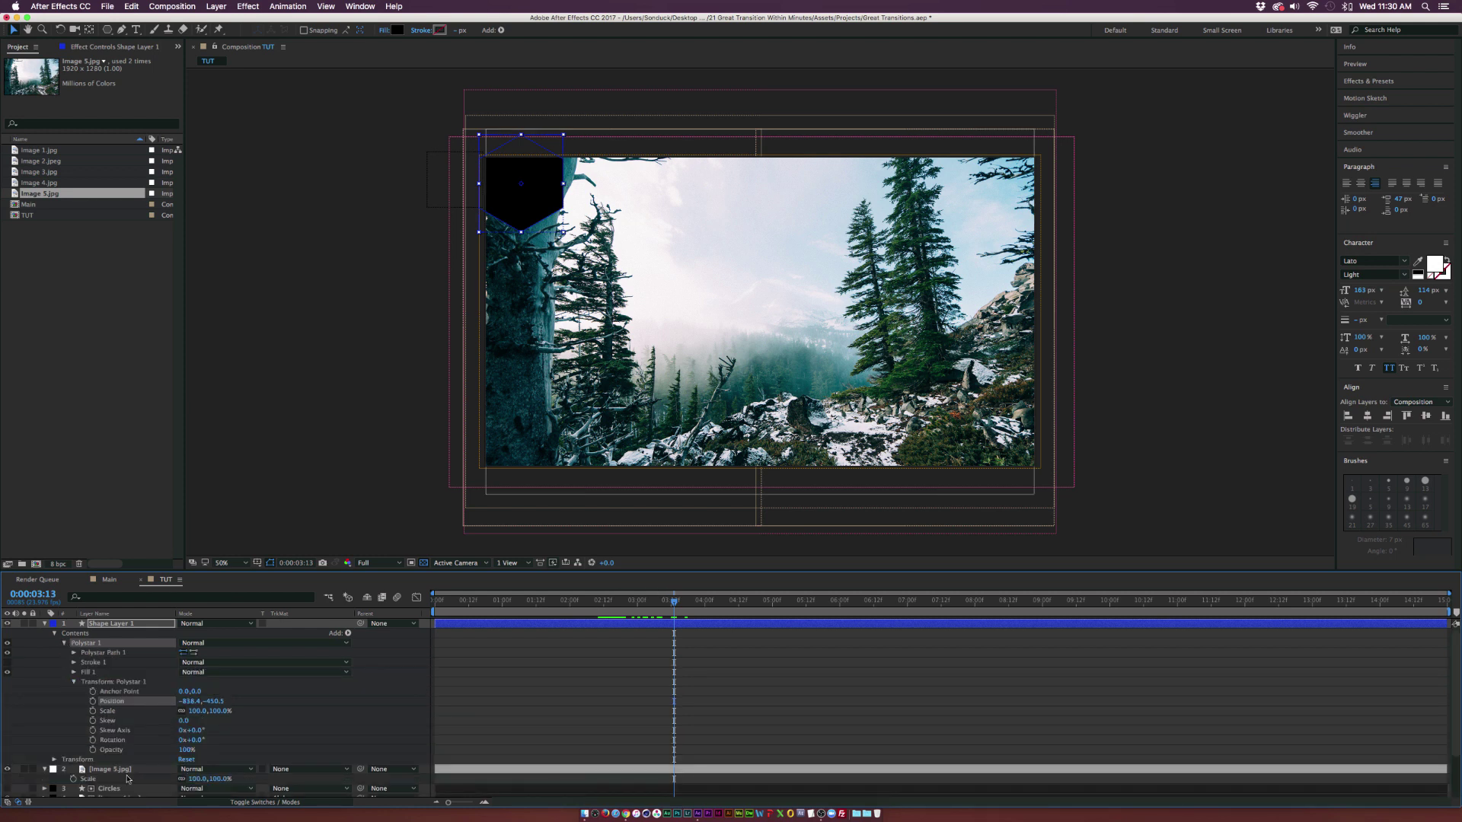
left_click(93, 712)
left_click_drag(674, 714, 689, 714)
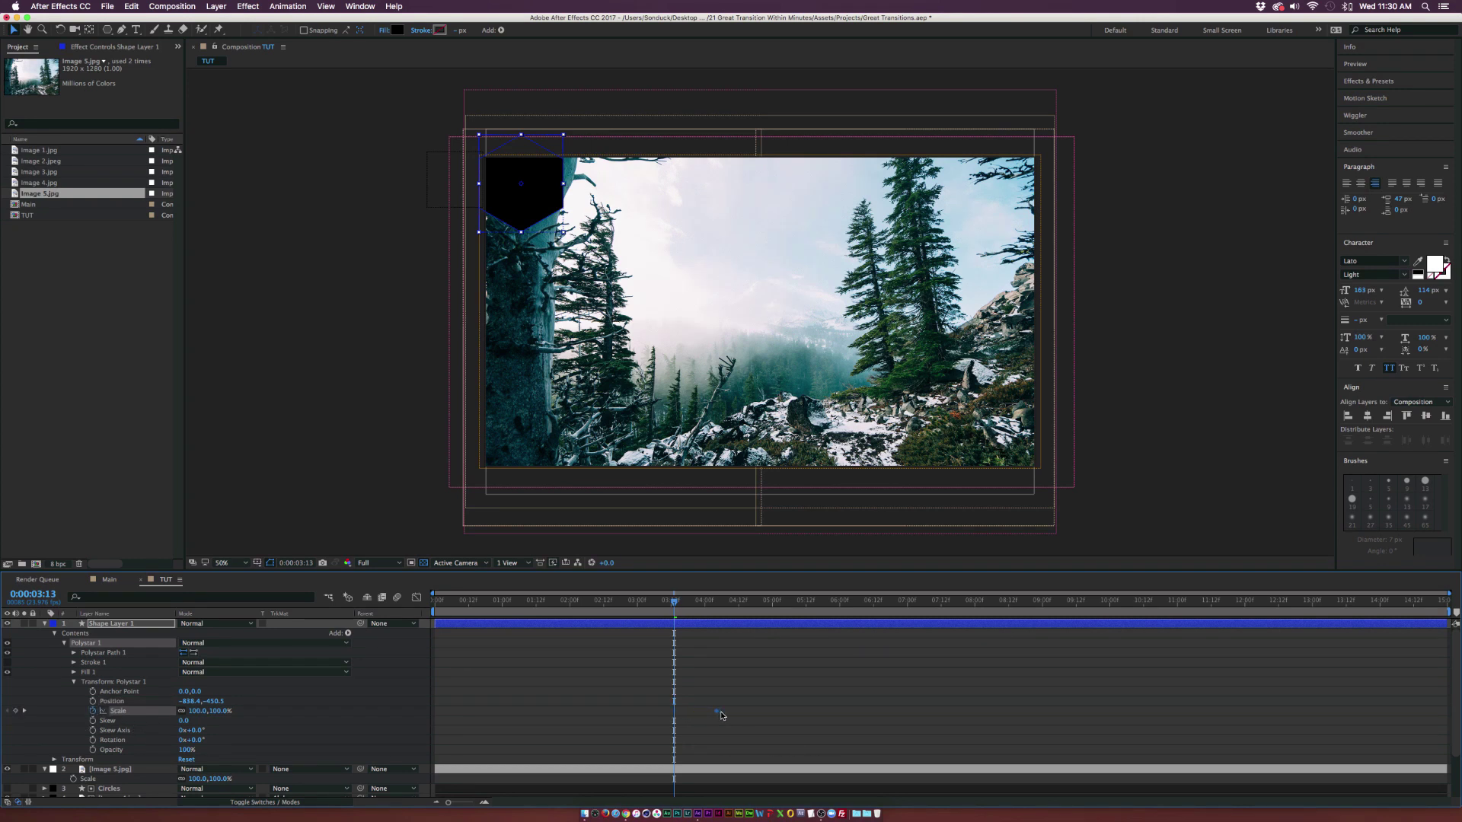
left_click_drag(679, 603, 707, 610)
left_click_drag(719, 711, 747, 711)
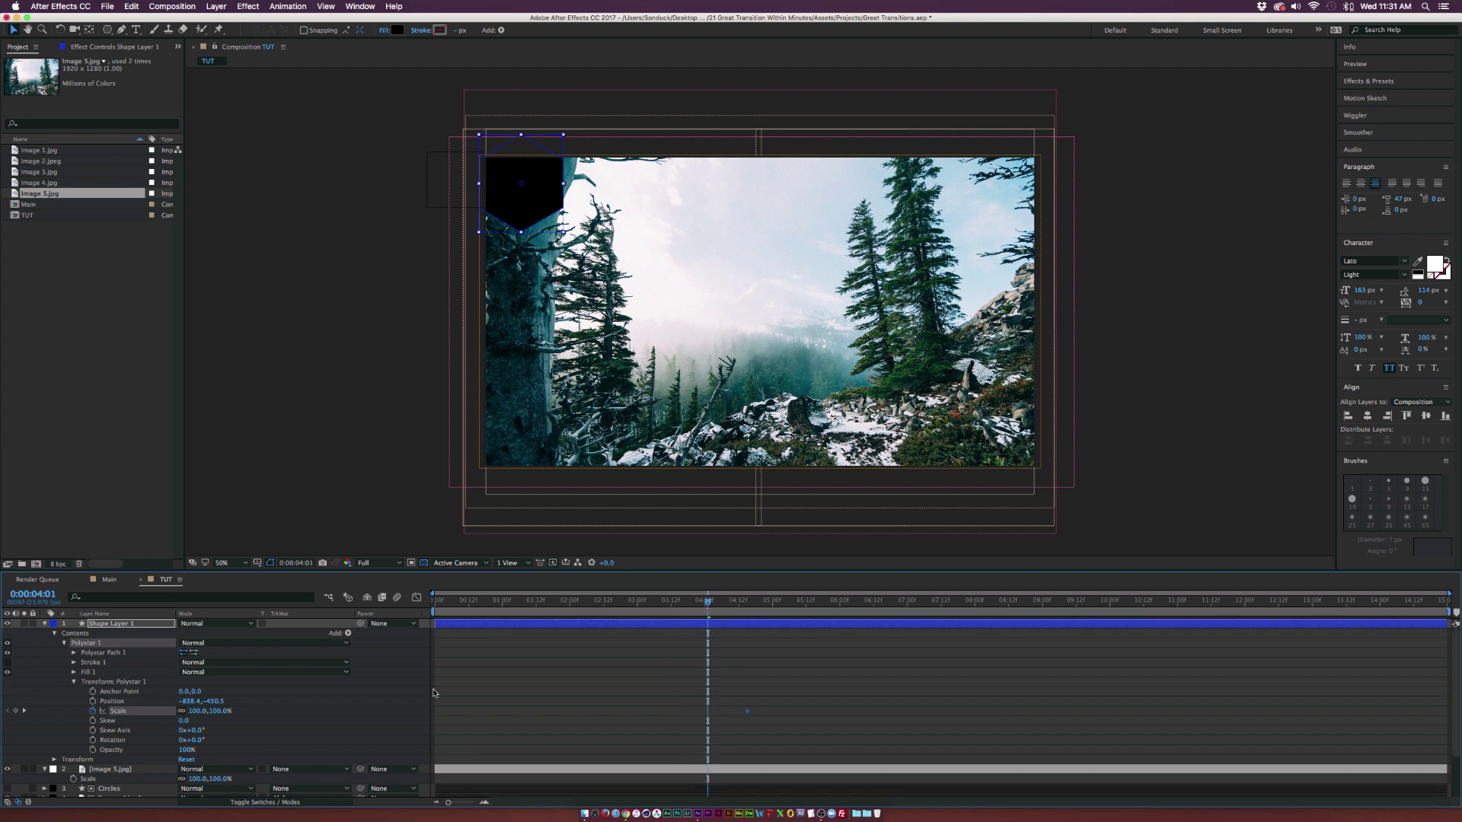
left_click(196, 712)
type("0")
key("Return")
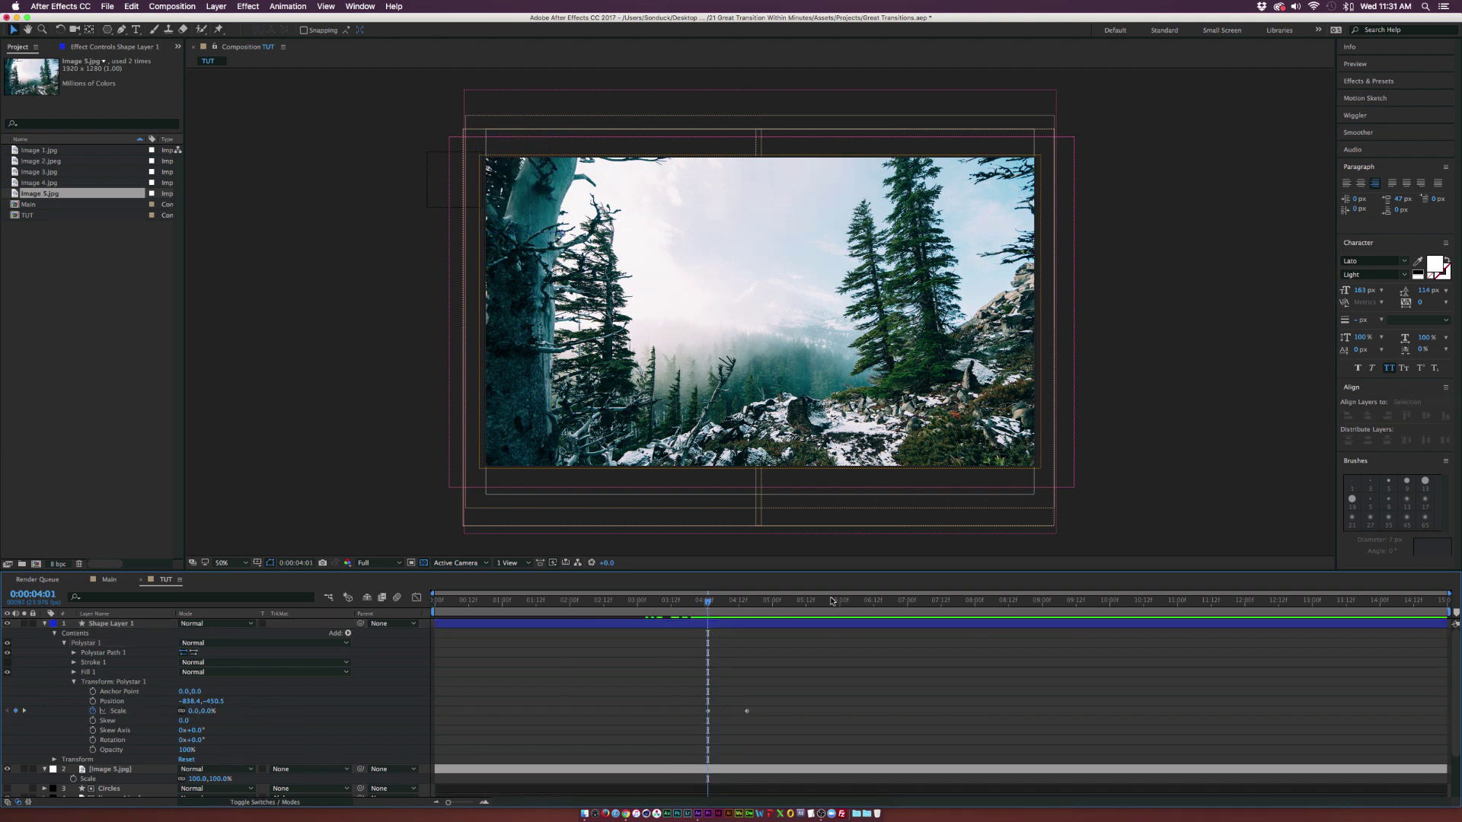
Move the current time to 0:00:04:15, collapse the hexagon's Polystar 1 group and select the group.
left_click_drag(713, 601, 747, 601)
left_click_drag(784, 689, 744, 724)
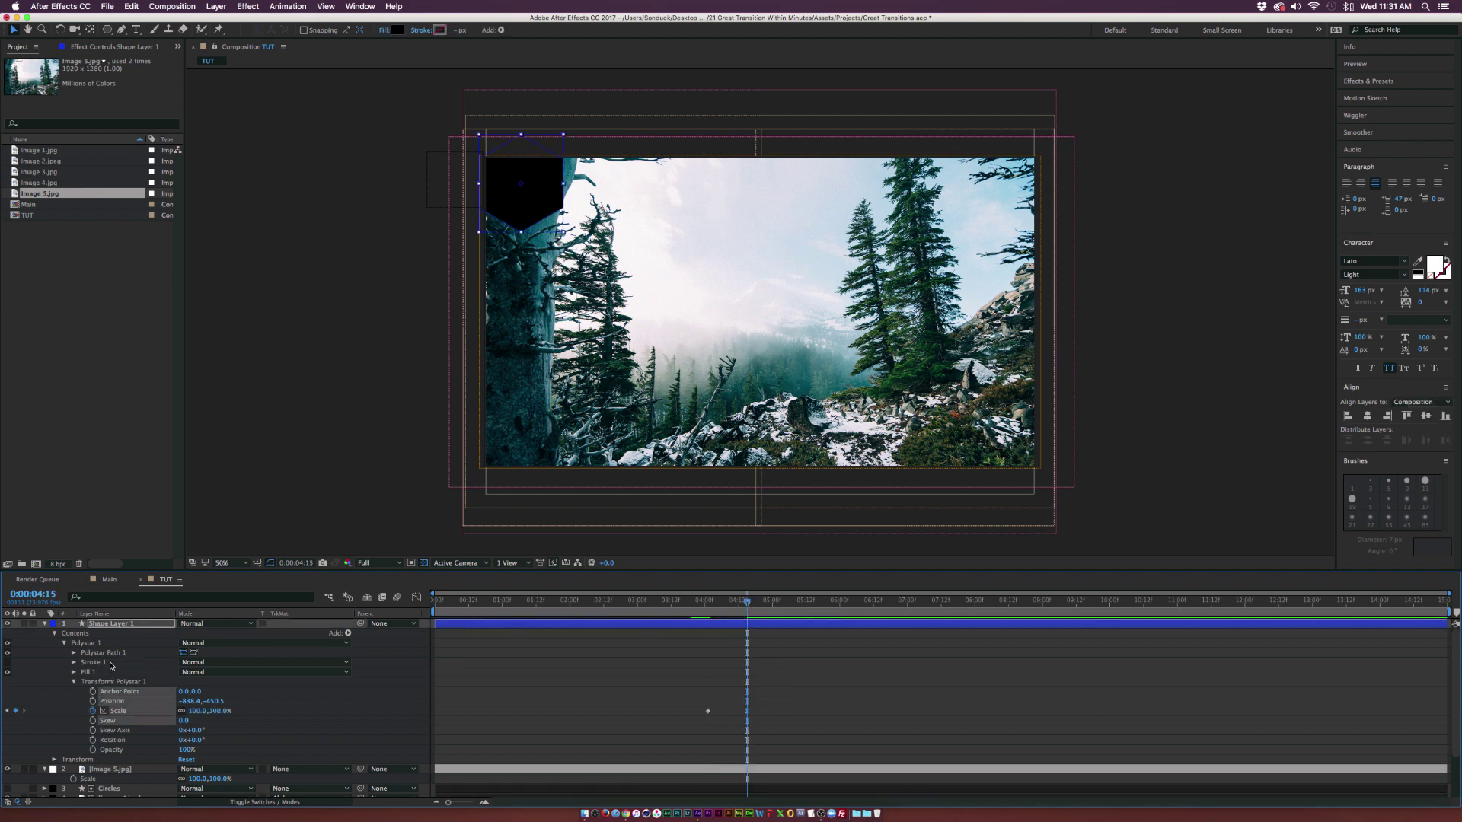
left_click(64, 643)
left_click(99, 644)
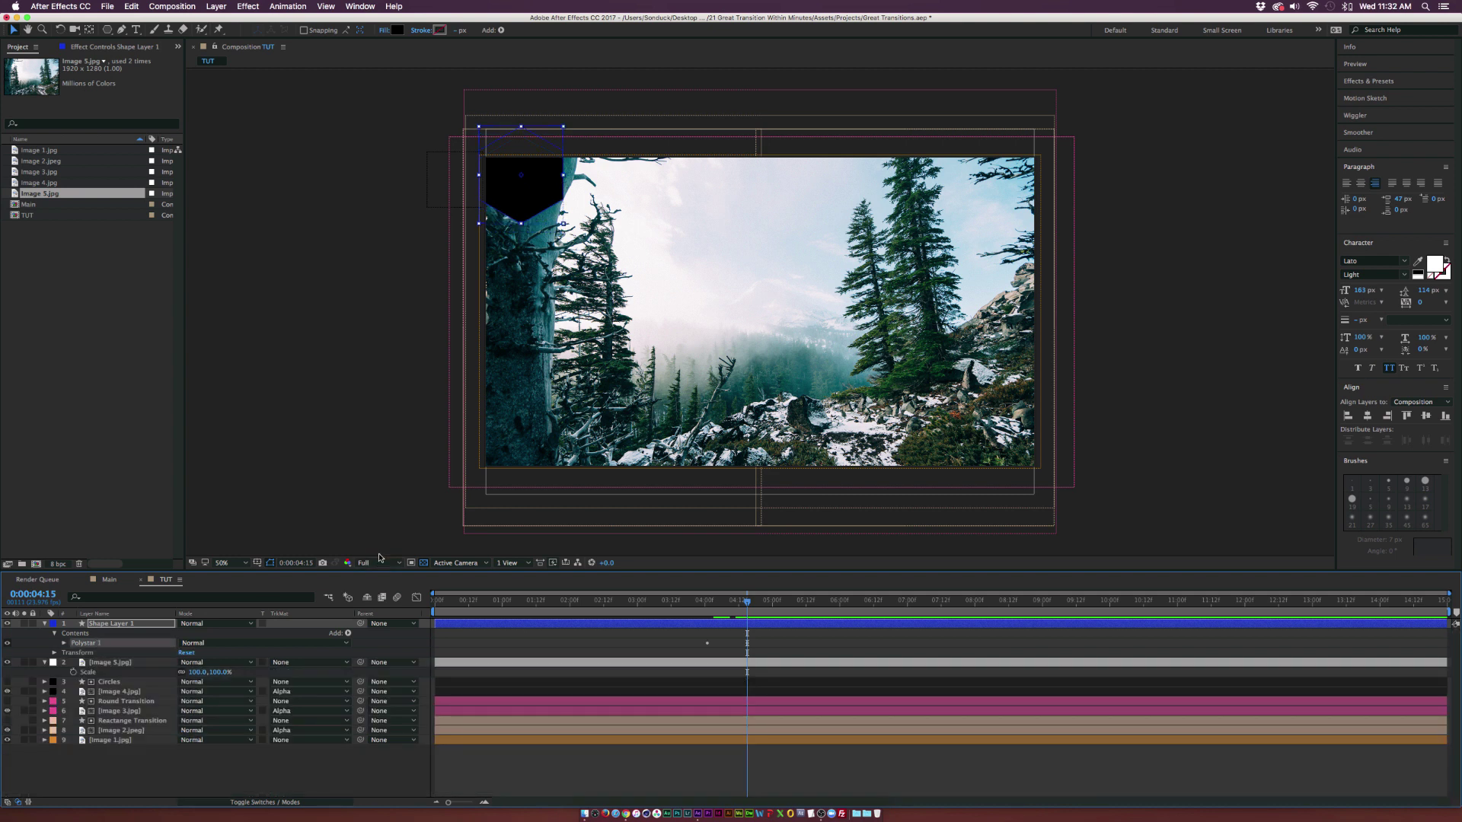
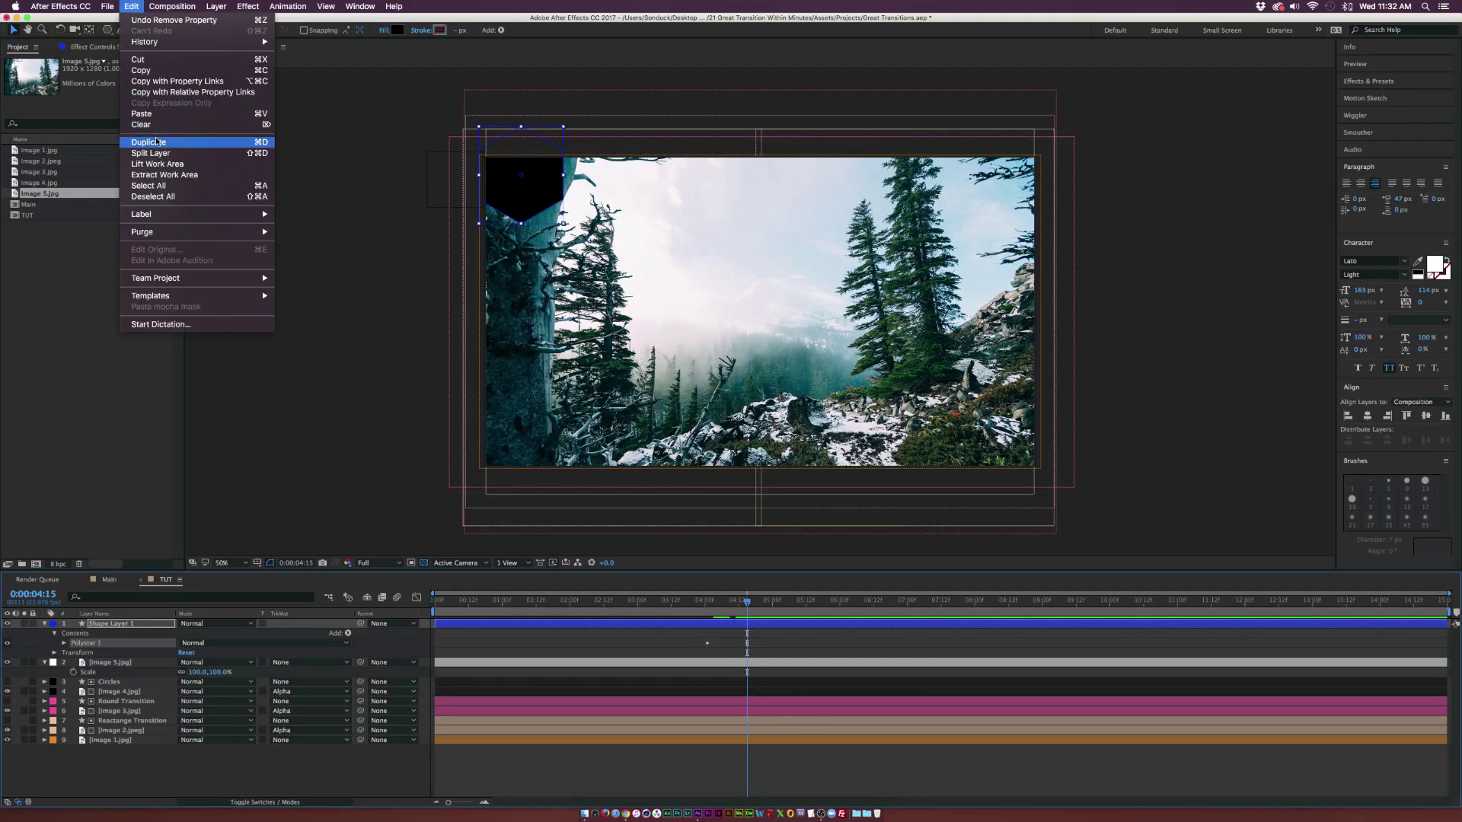
Duplicate the hexagon beside the original, group the duplicates of that pair together, and place them alongside to form a row of four.
left_click(153, 142)
left_click_drag(541, 199, 622, 195)
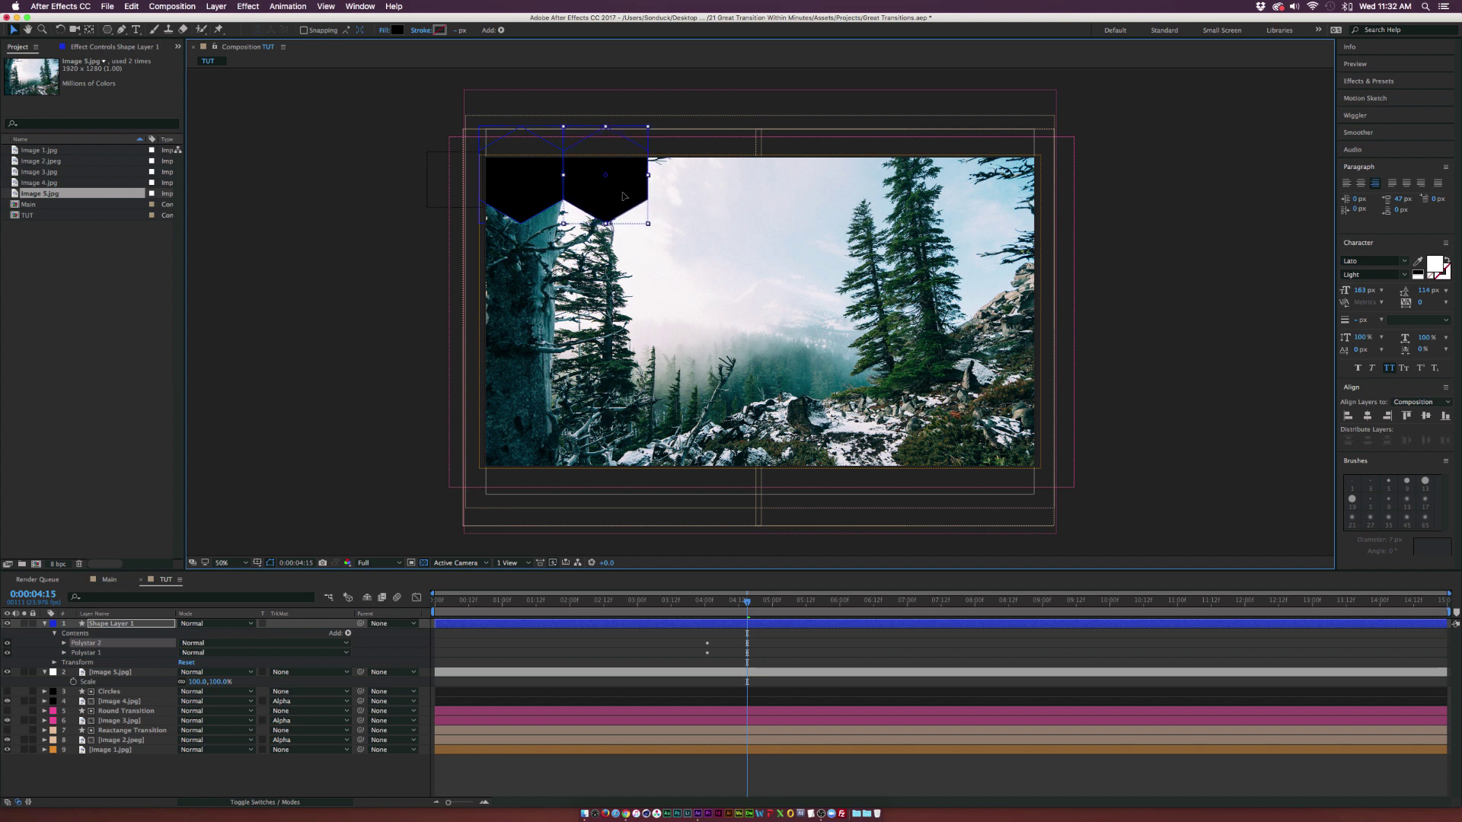
left_click(88, 652, "shift")
key("super+d")
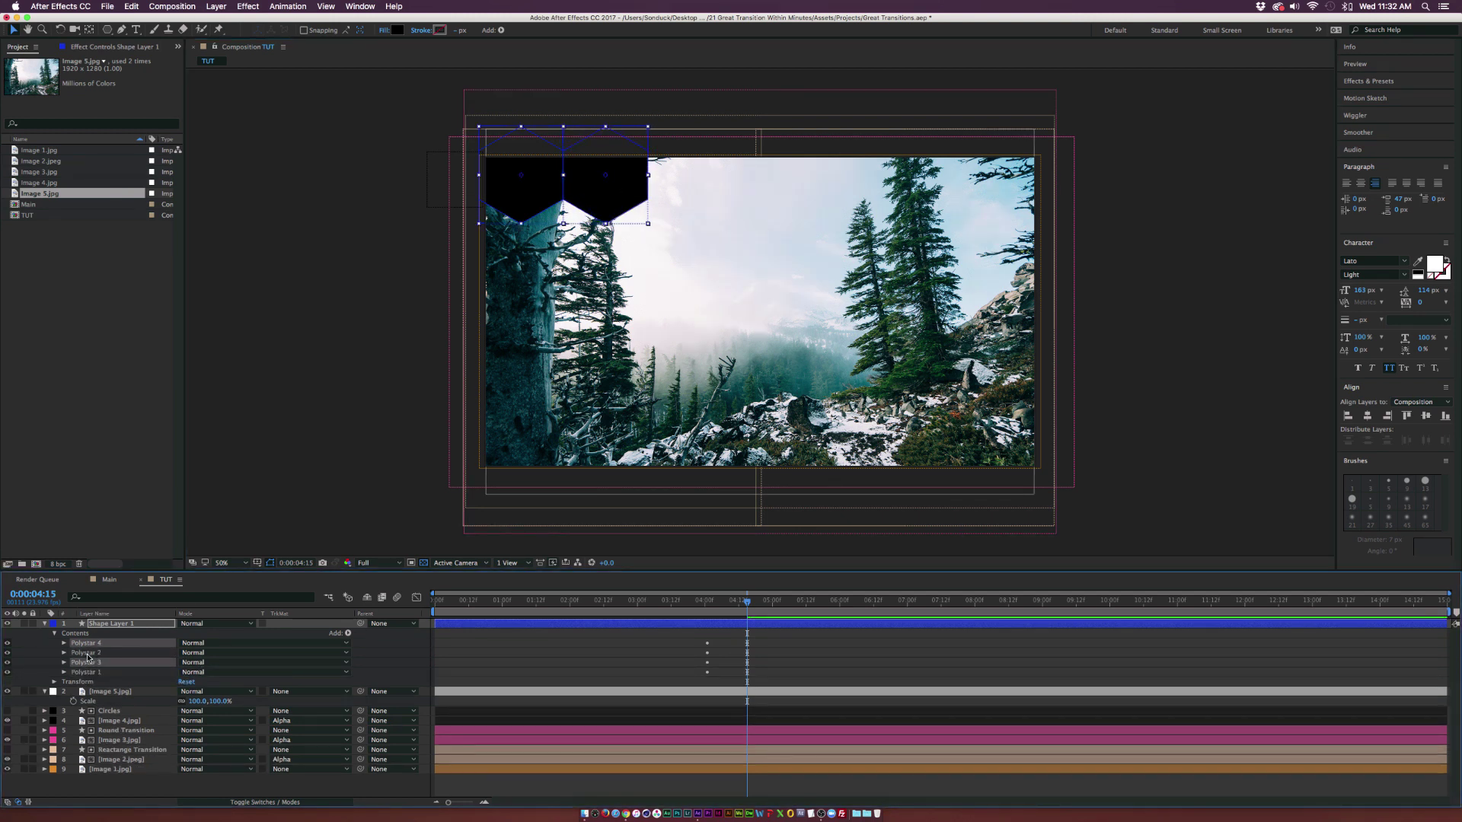
left_click_drag(87, 663, 87, 648)
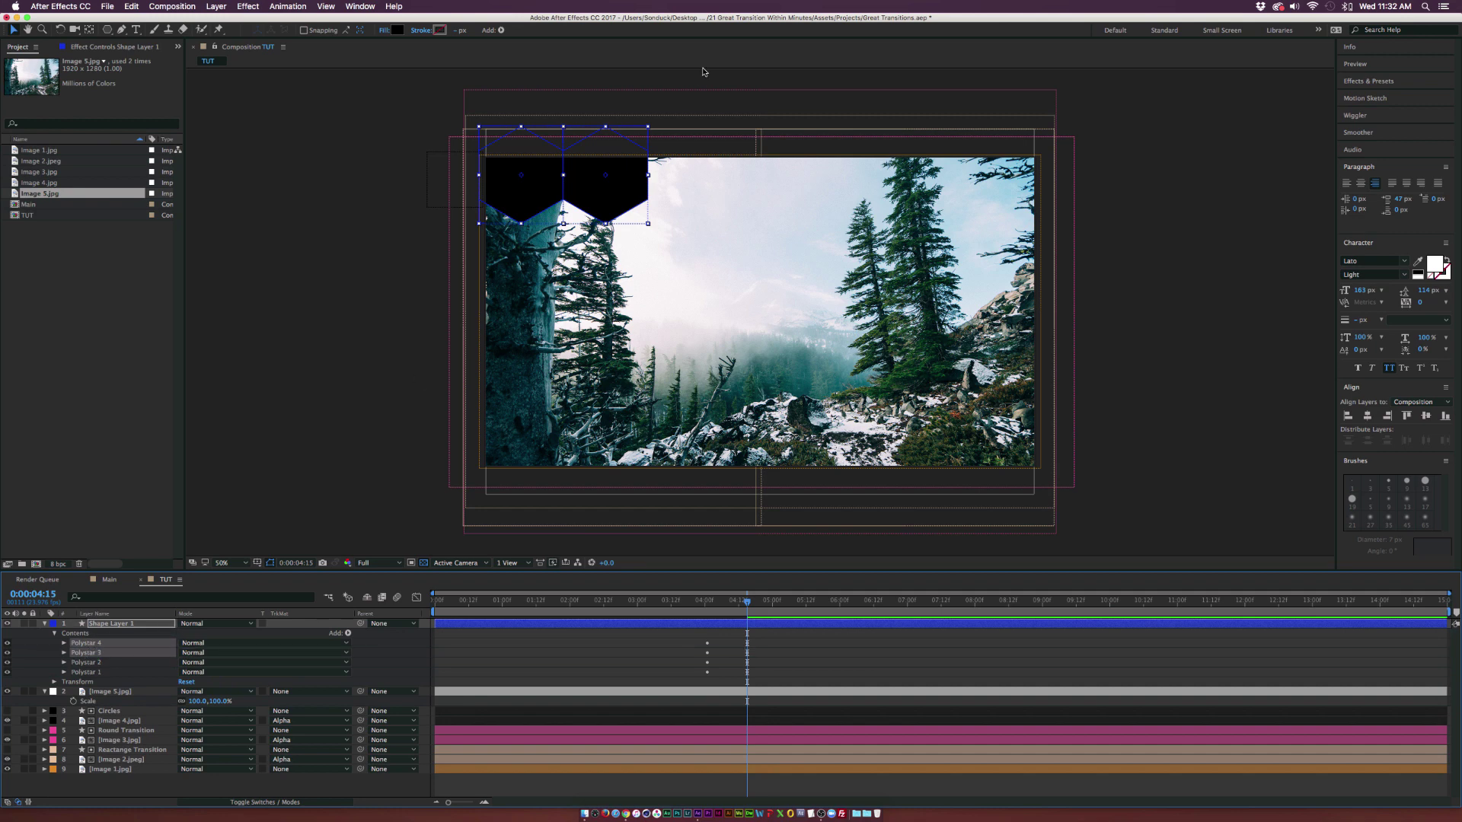
left_click_drag(550, 166, 705, 181)
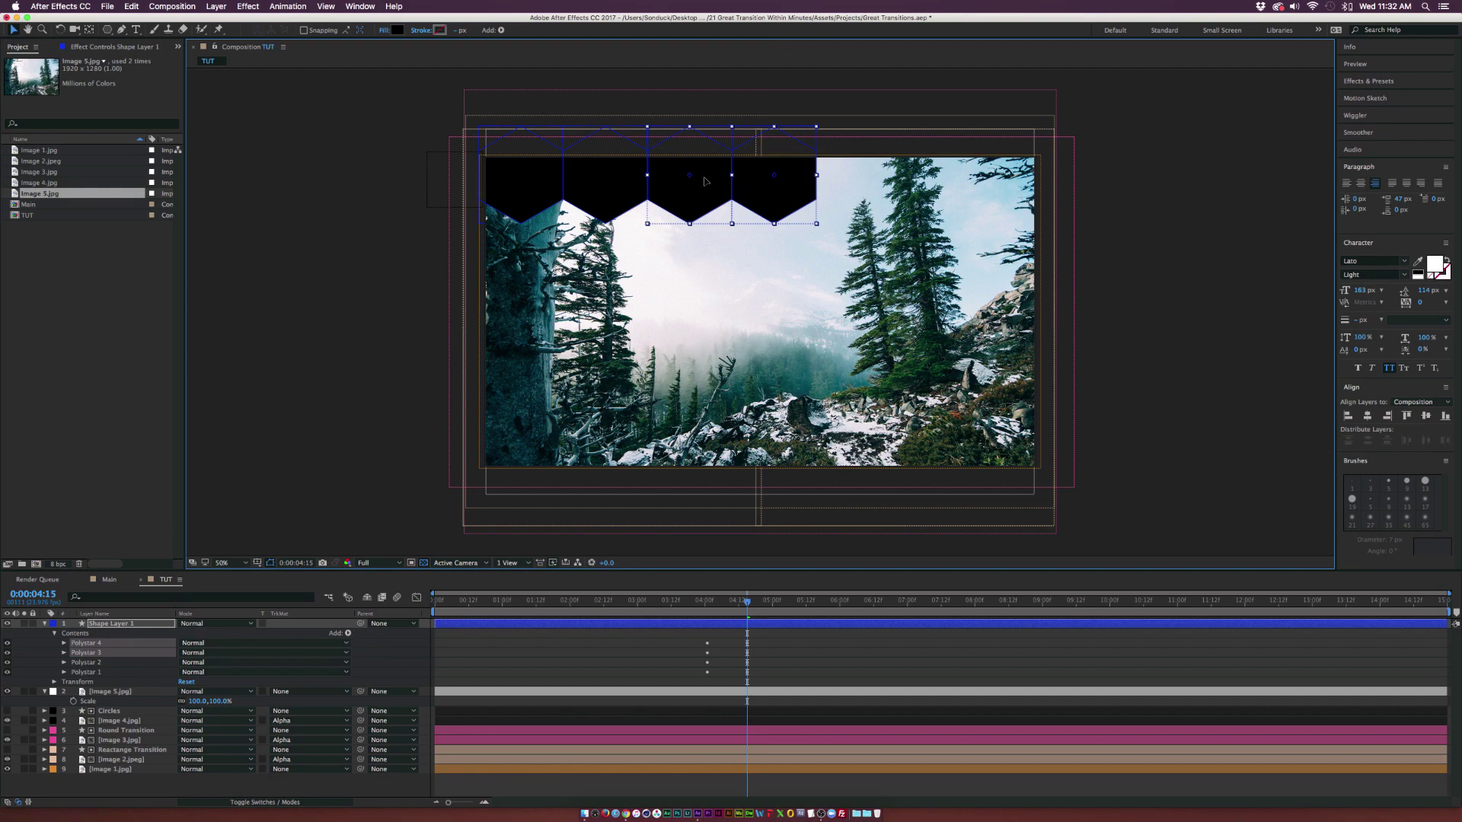
Duplicate the last two hexagons, then the last one again, to extend the top row to seven across the frame.
key("super+d")
left_click_drag(117, 662, 120, 653)
left_click_drag(720, 195, 867, 199)
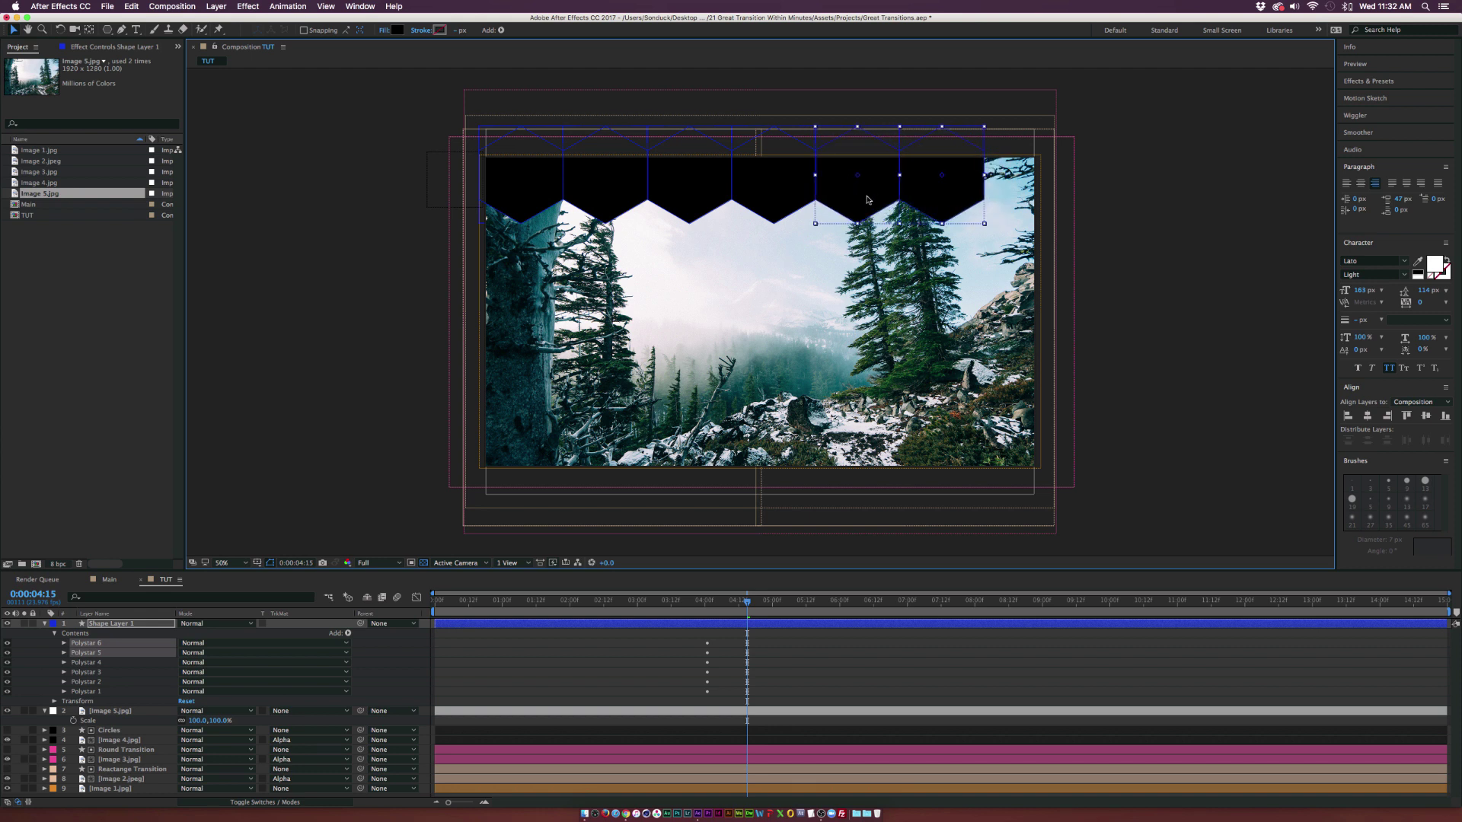
left_click(129, 643)
key("super+d")
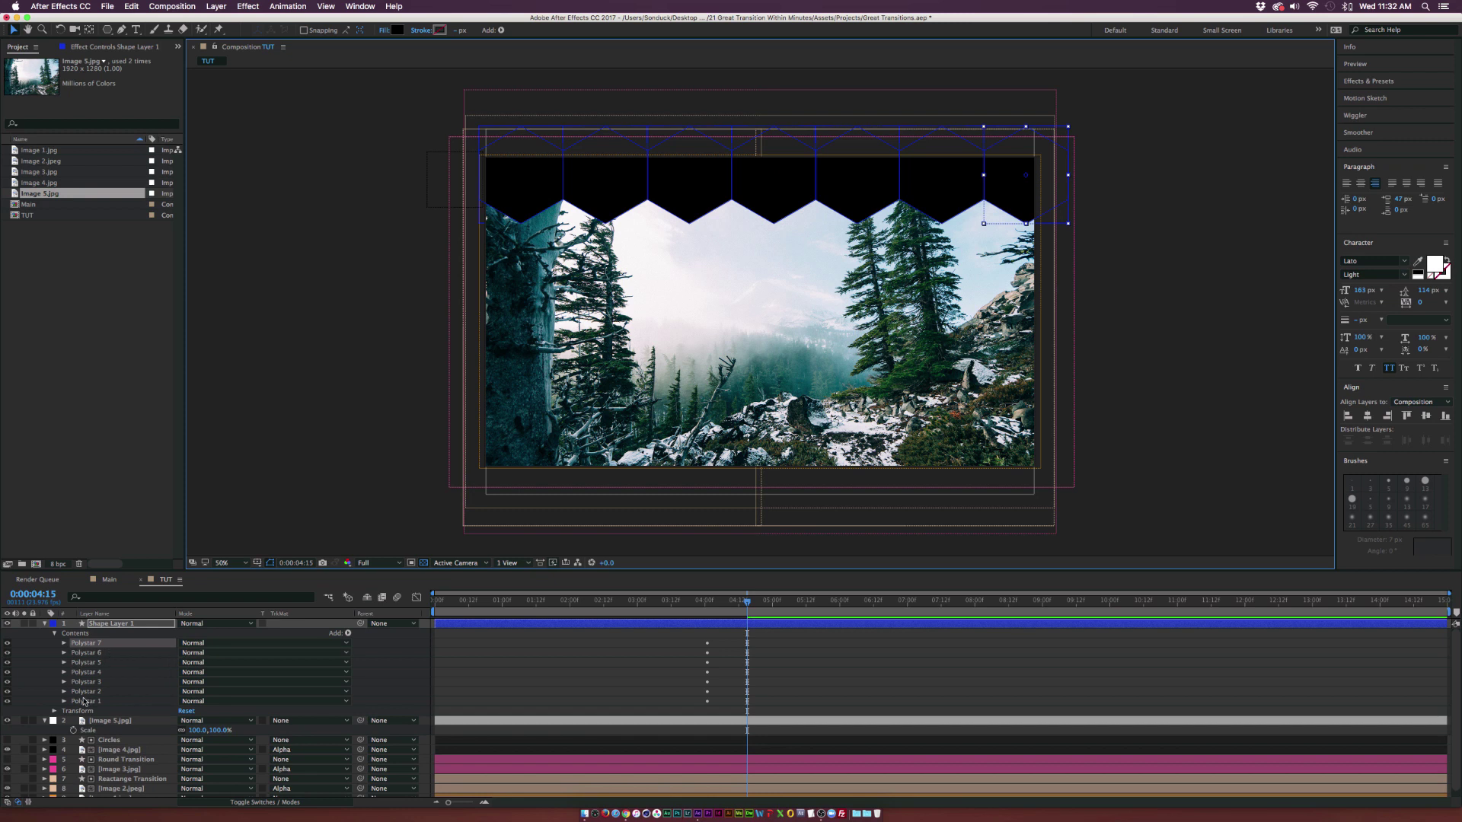
Duplicate all seven hexagons, stack the copies above the originals, and fit them beneath the top row as a second row offset by half a hexagon.
left_click(84, 701, "shift")
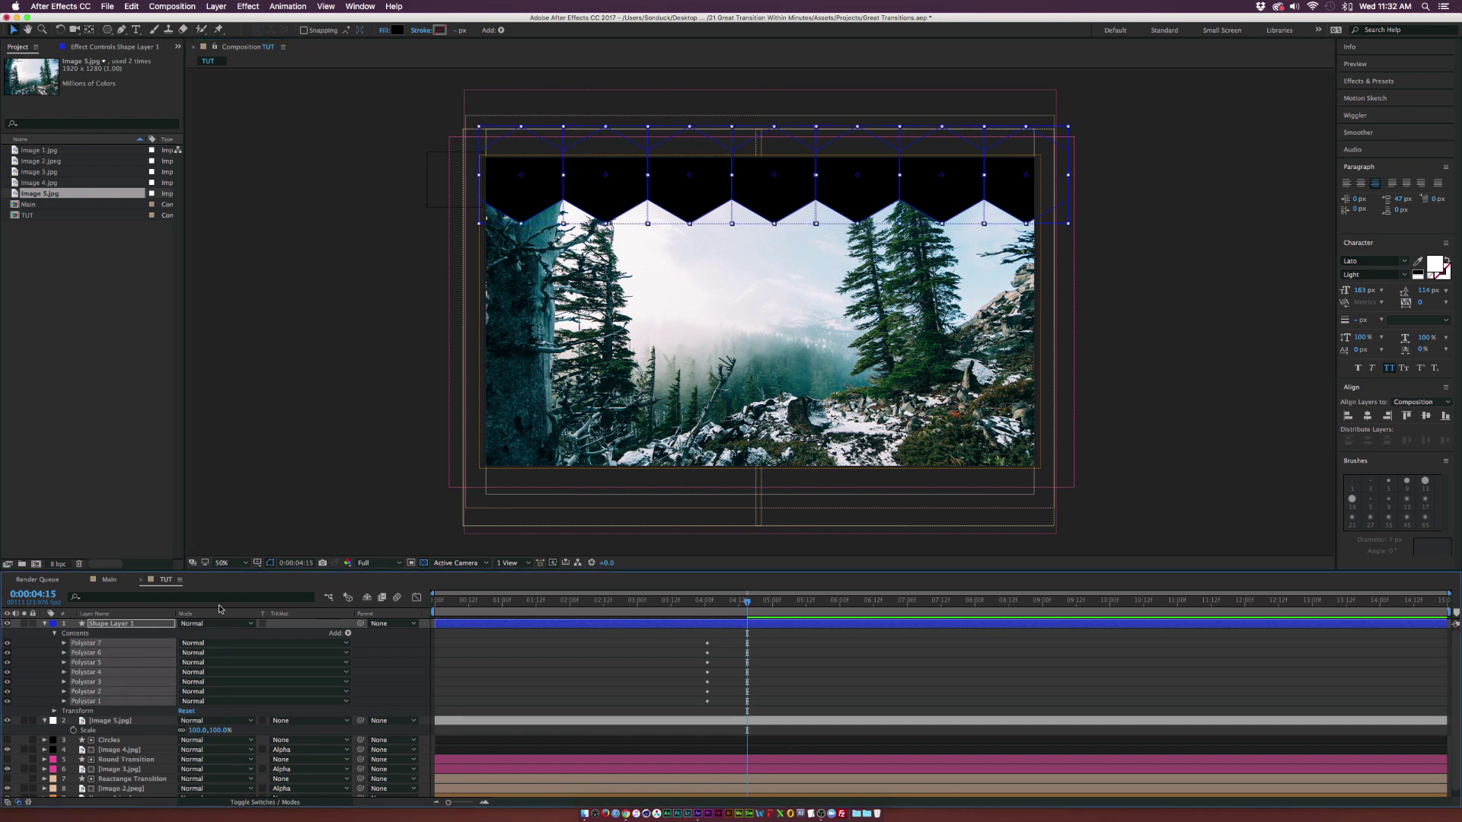
key("super+d")
left_click_drag(95, 669, 94, 648)
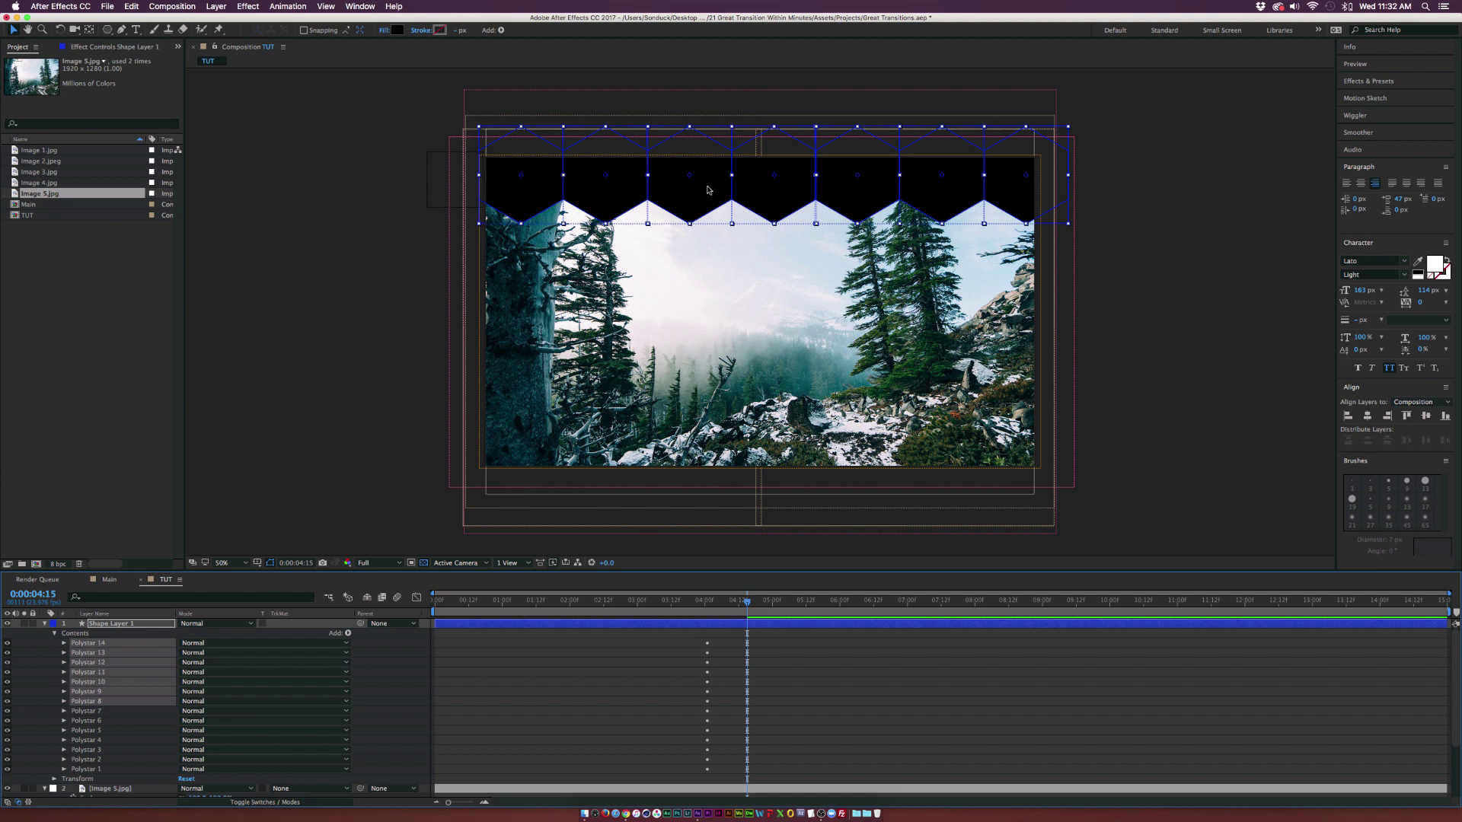
left_click_drag(705, 189, 651, 261)
key("Up")
key("Up")
key("Up")
key("Up")
key("Up")
key("Up")
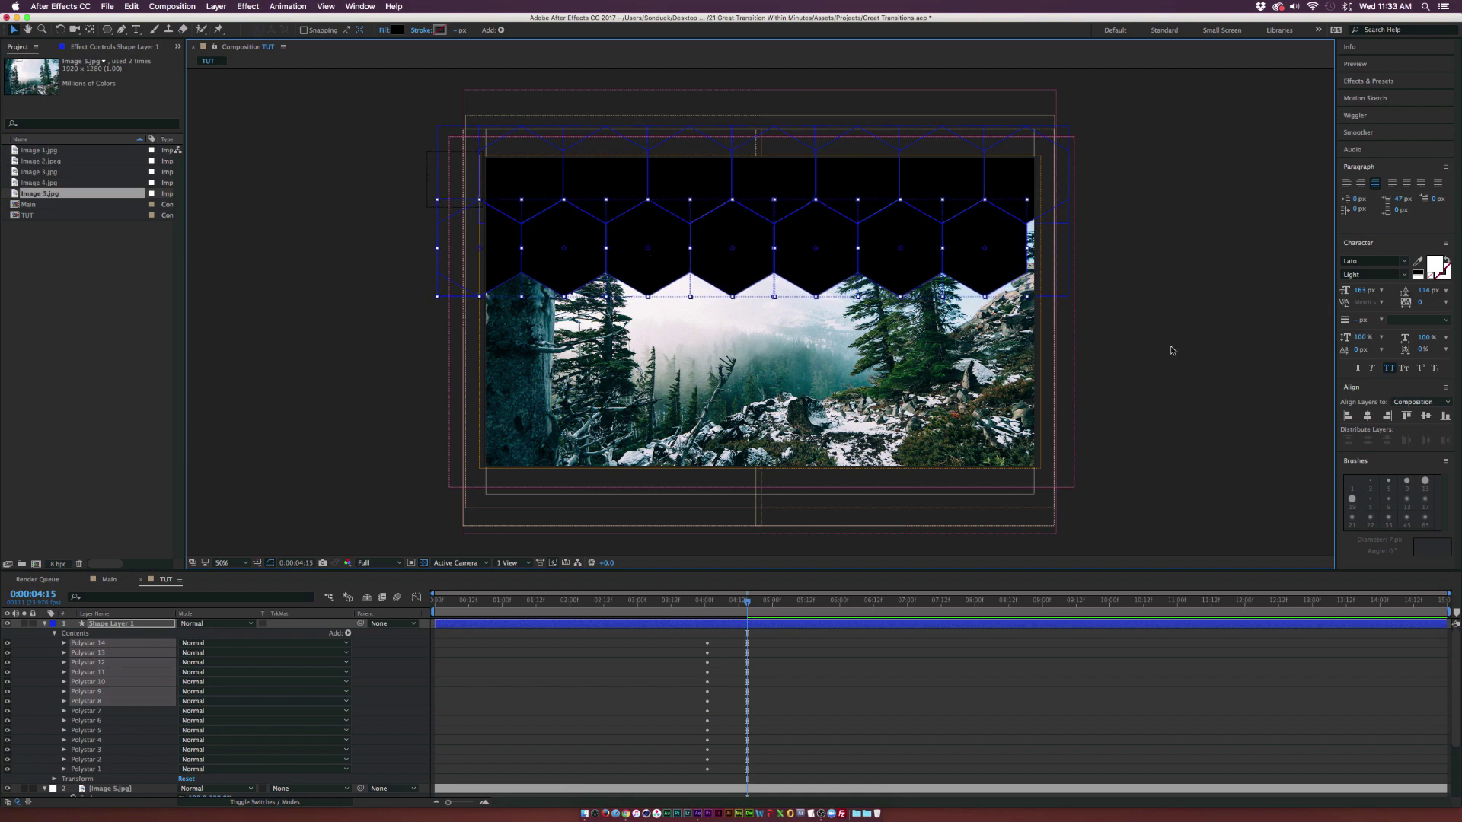
Select Polystar 7 through Polystar 14 and turn off mask and shape path visibility to inspect the gaps between the hexagons.
left_click(1172, 349)
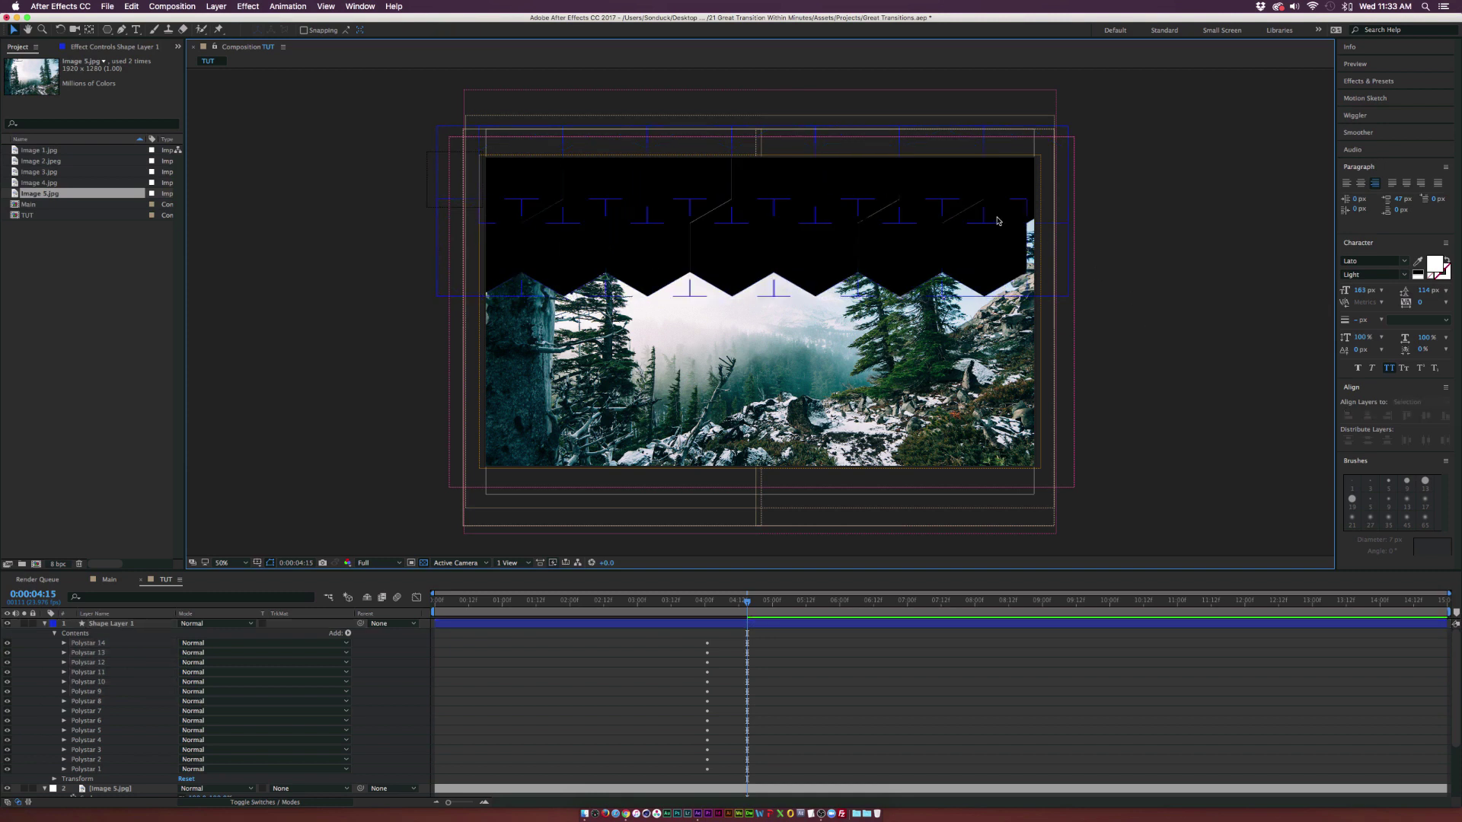
left_click(92, 643)
left_click(94, 712, "shift")
scroll(655, 416, "up", 4)
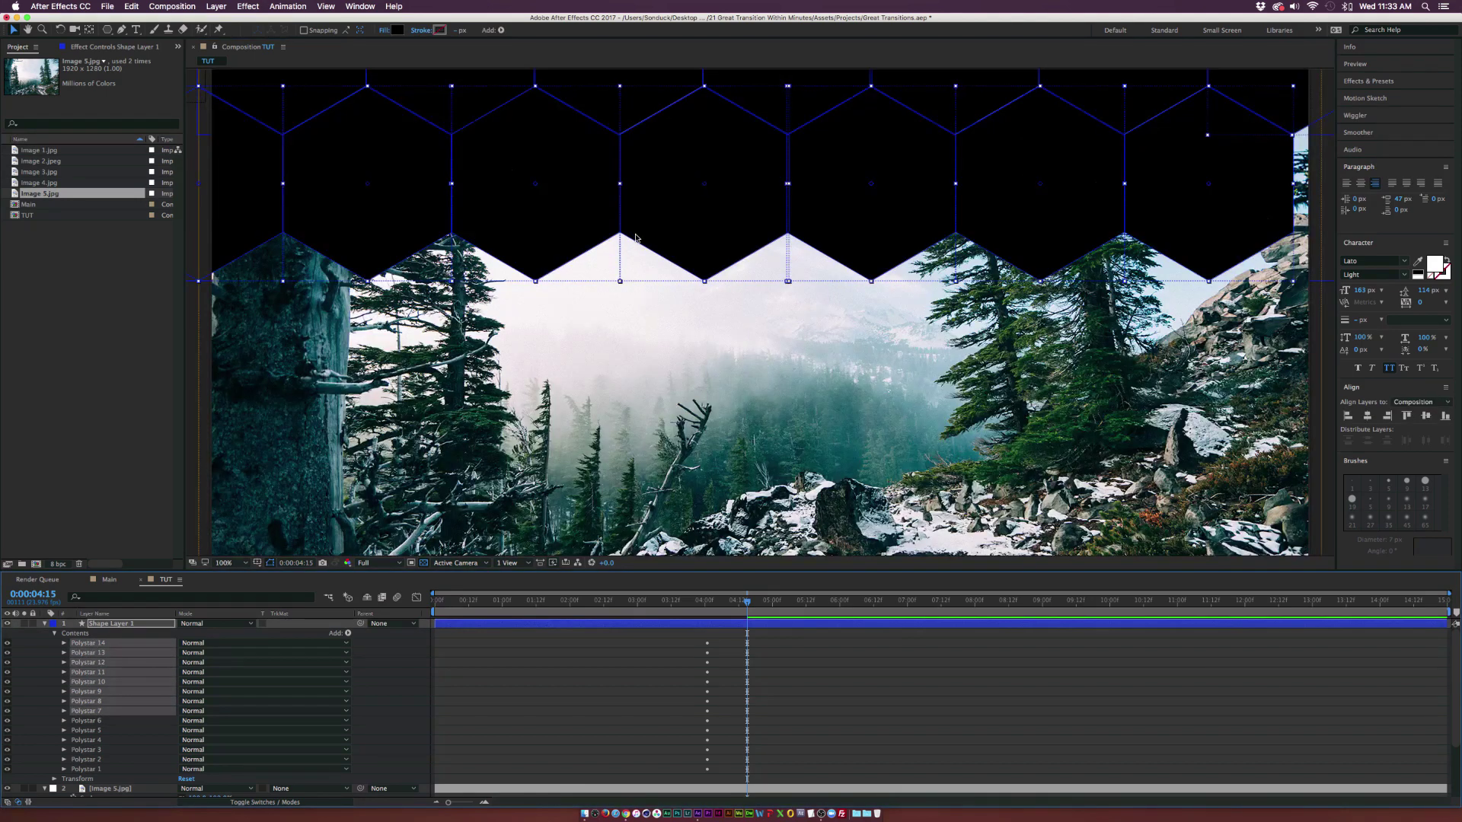
scroll(571, 265, "up", 2)
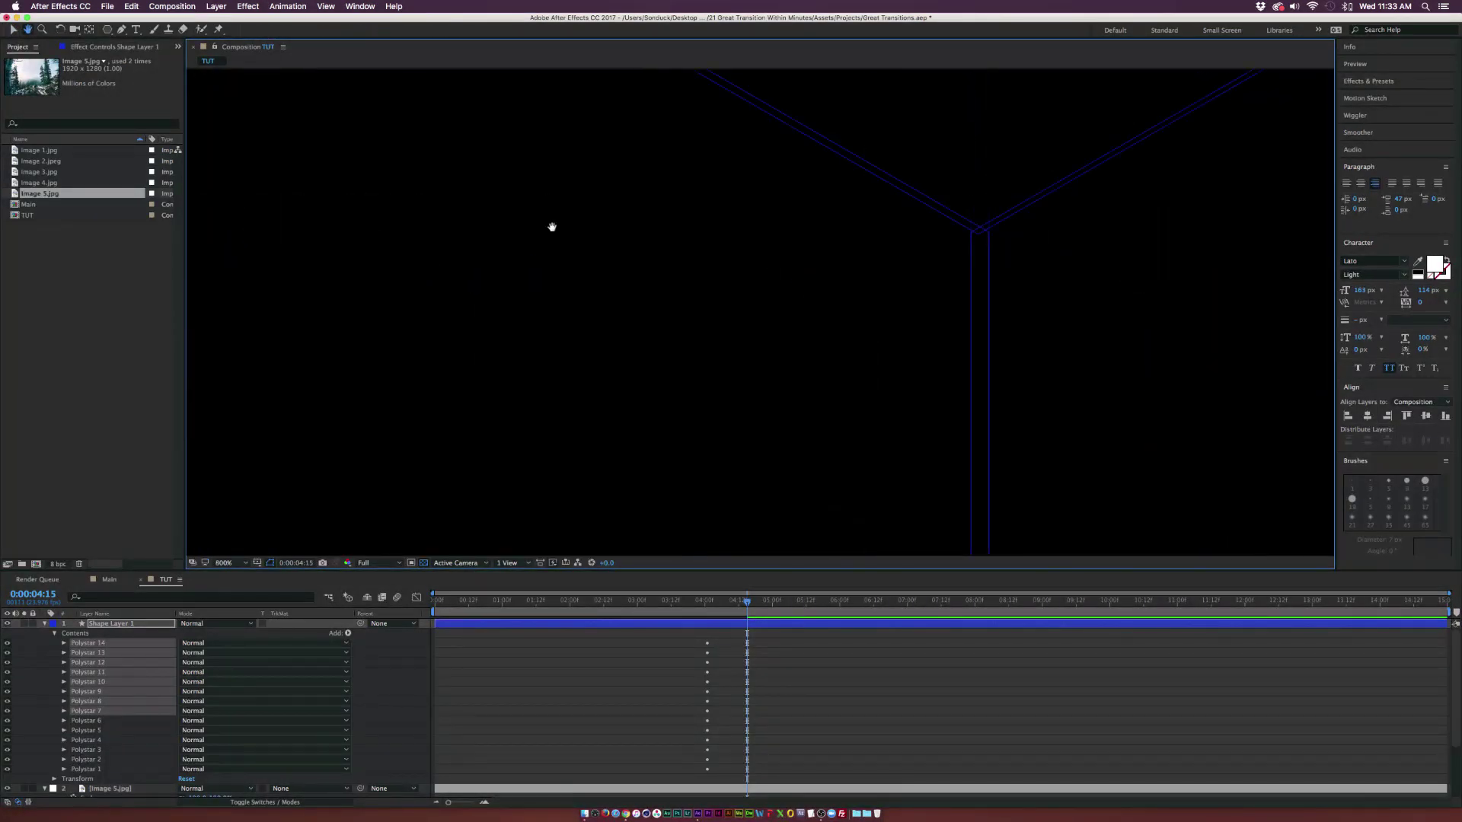
left_click_drag(551, 227, 678, 561)
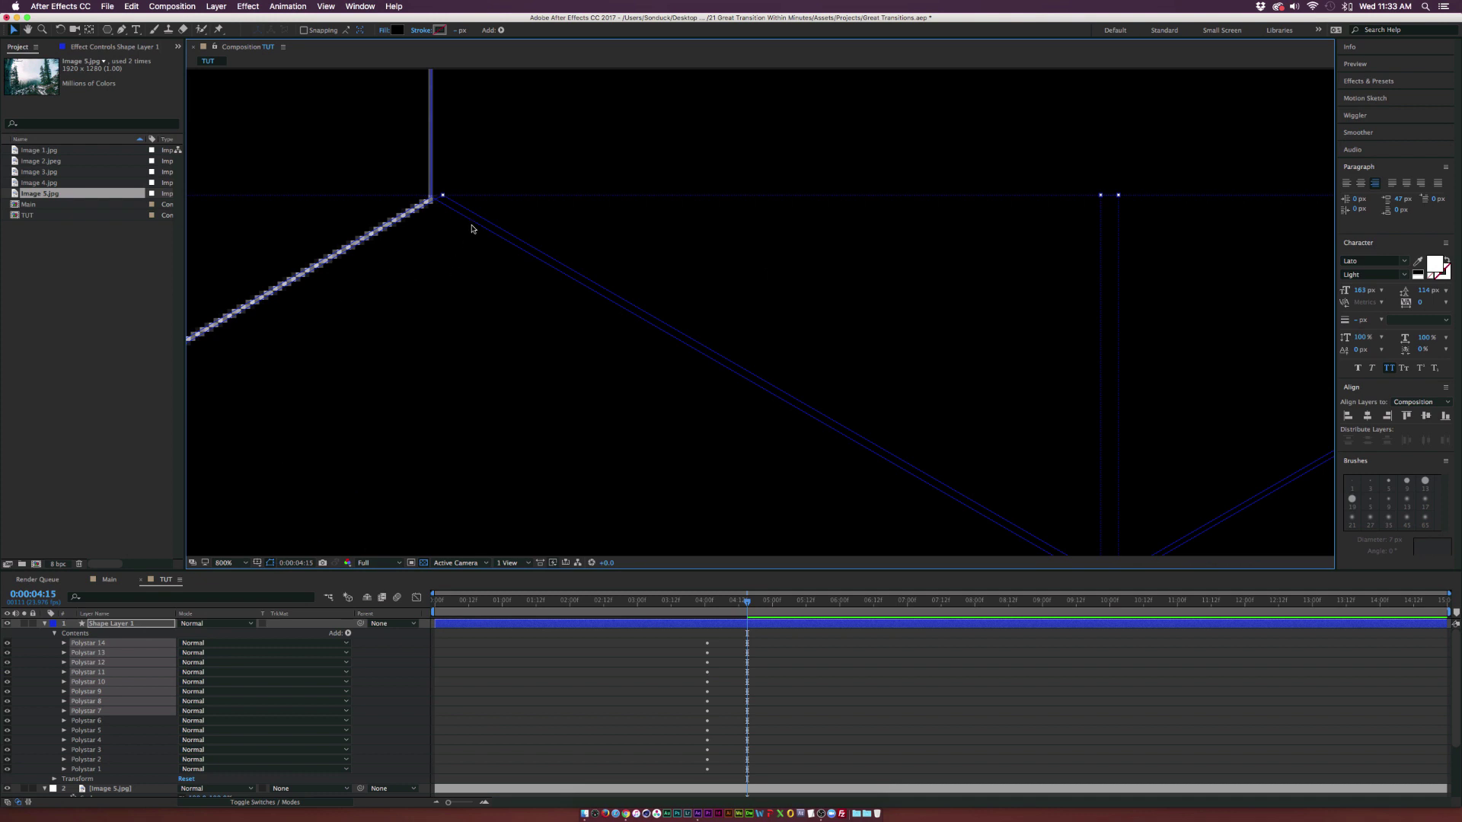
left_click(270, 566)
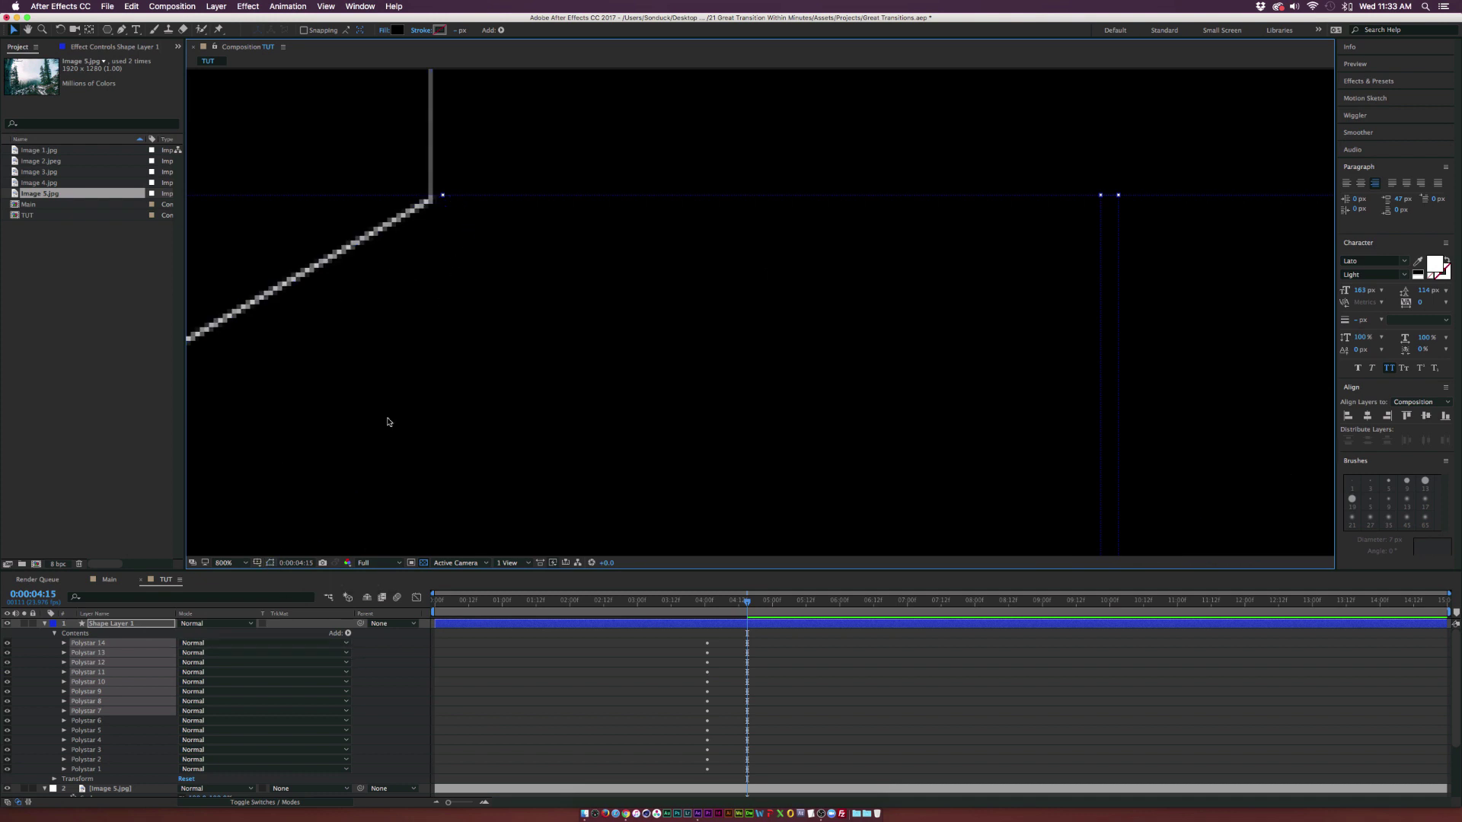
Nudge Polystar 7 through Polystar 14 slightly left to tighten the gap with the row above, and check the joins up close.
left_click(456, 389)
left_click_drag(113, 642, 95, 709)
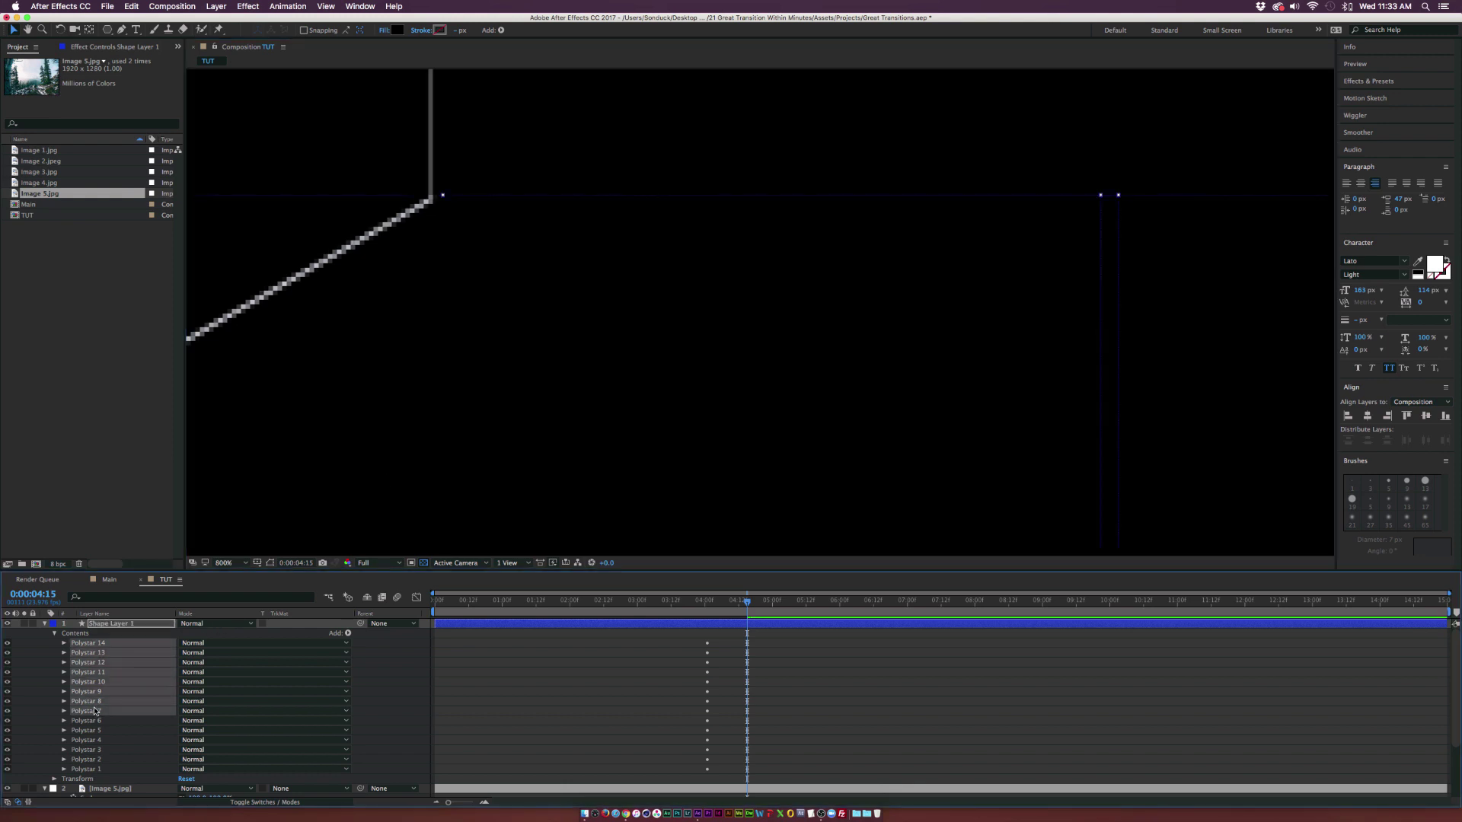
key("Left")
key("Left")
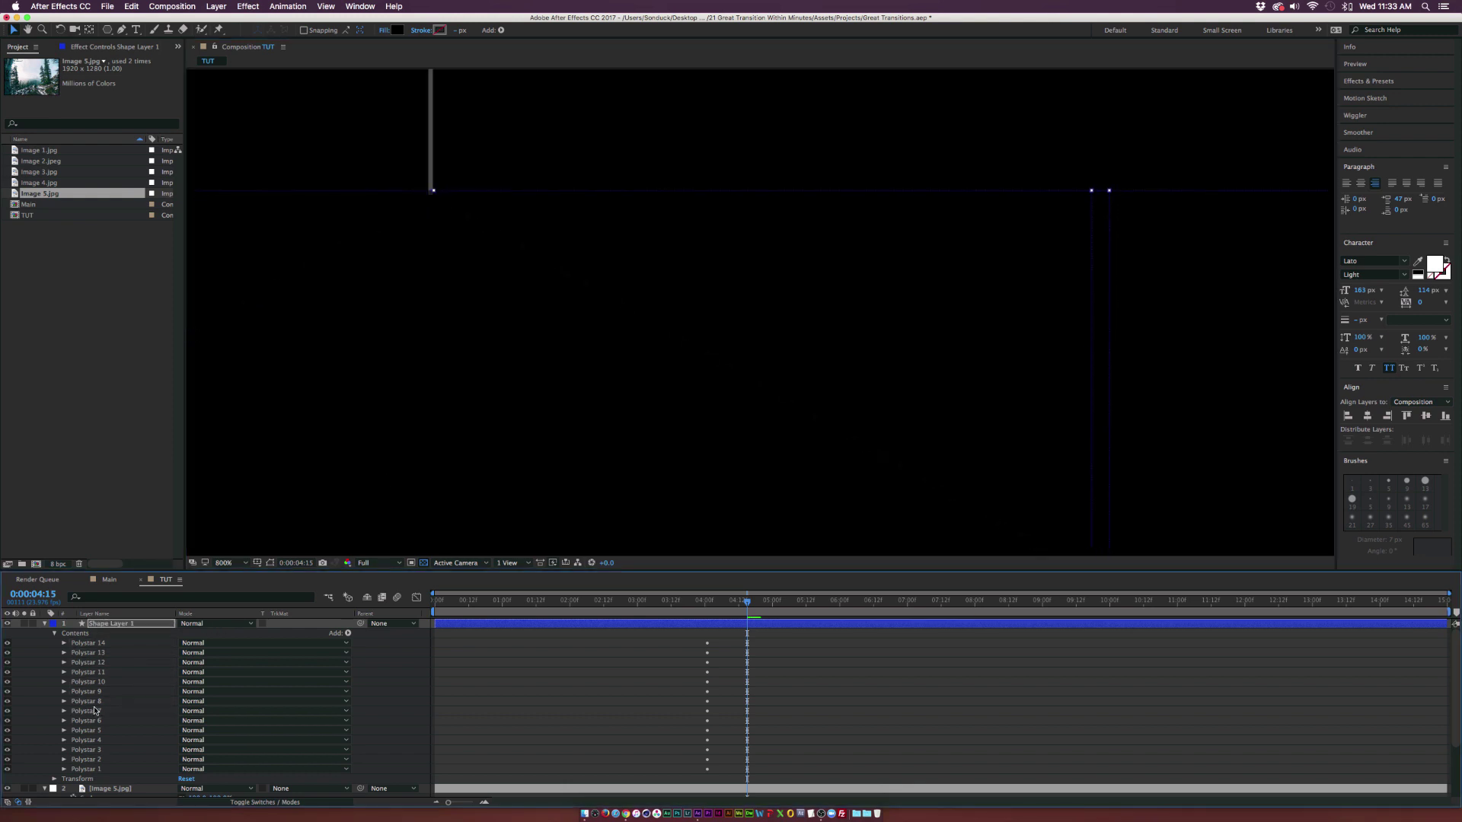
scroll(760, 398, "down", 8)
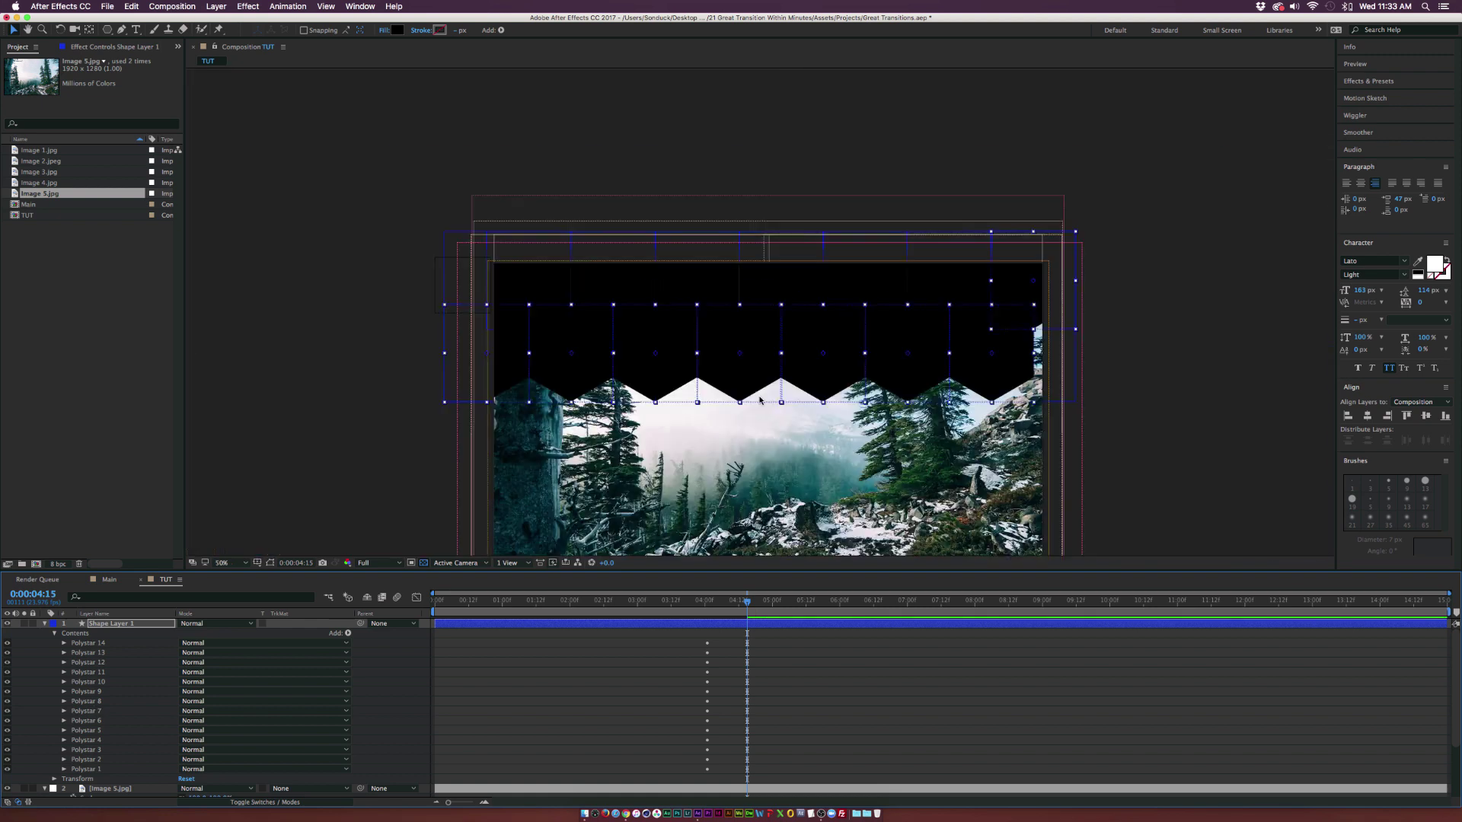
scroll(721, 479, "up", 6)
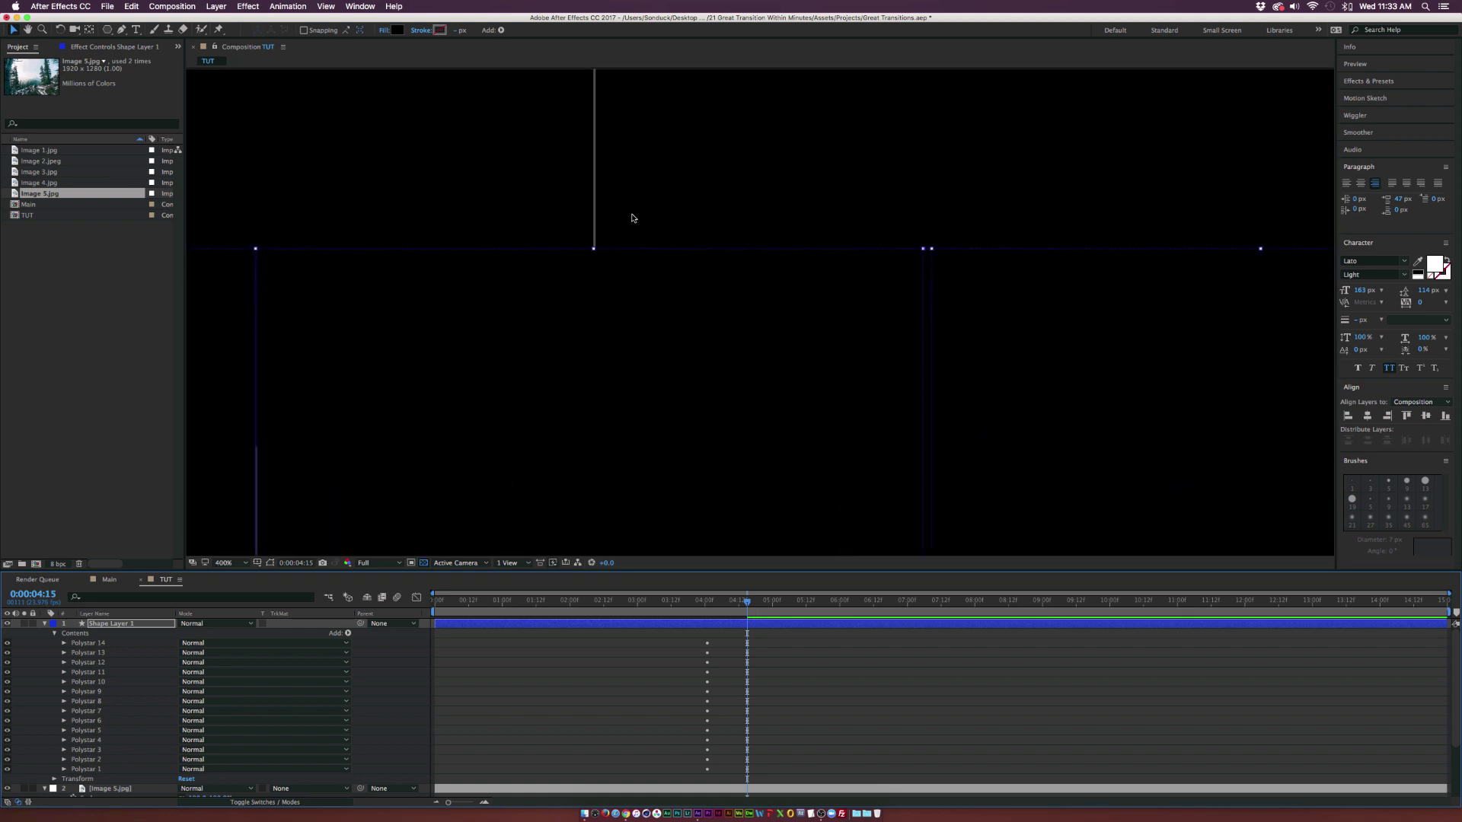
scroll(567, 284, "down", 4)
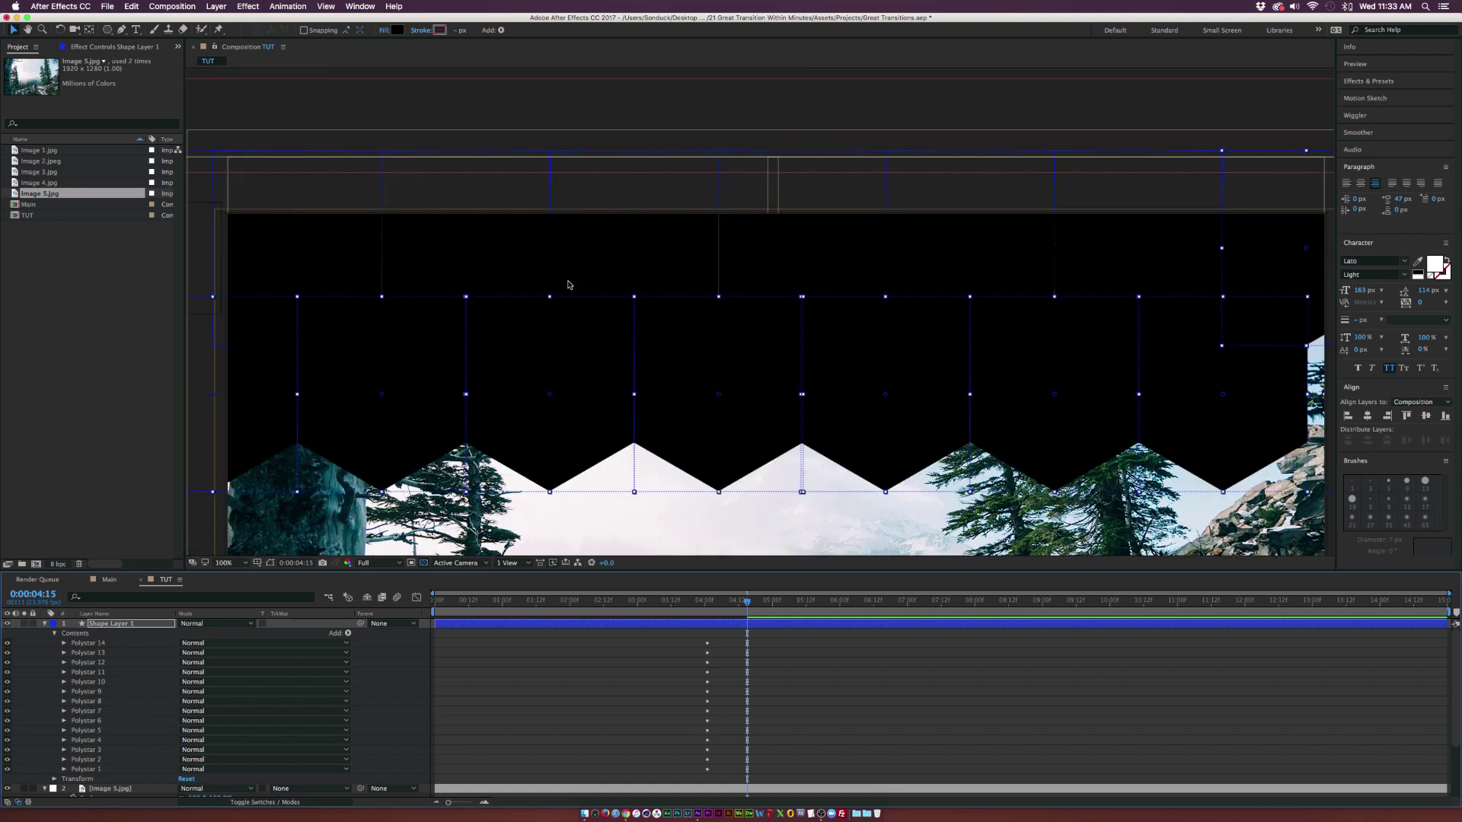
Duplicate Polystar 14 and place the copy beside it to complete the second row past the frame's right edge.
left_click(224, 564)
left_click(226, 574)
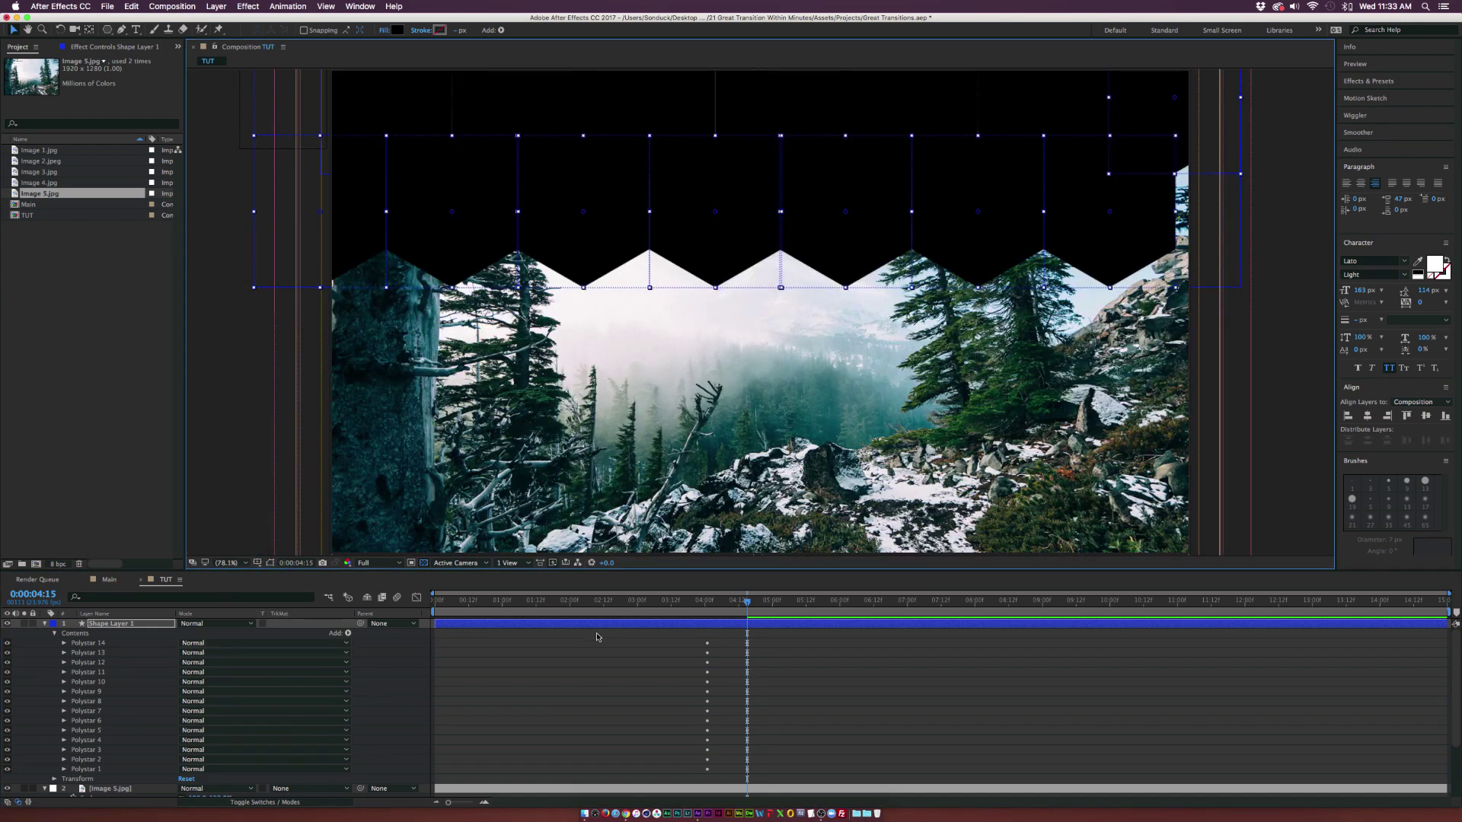
mouse_move(735, 608)
left_mouse_down()
mouse_move(720, 608)
mouse_move(746, 606)
left_mouse_up()
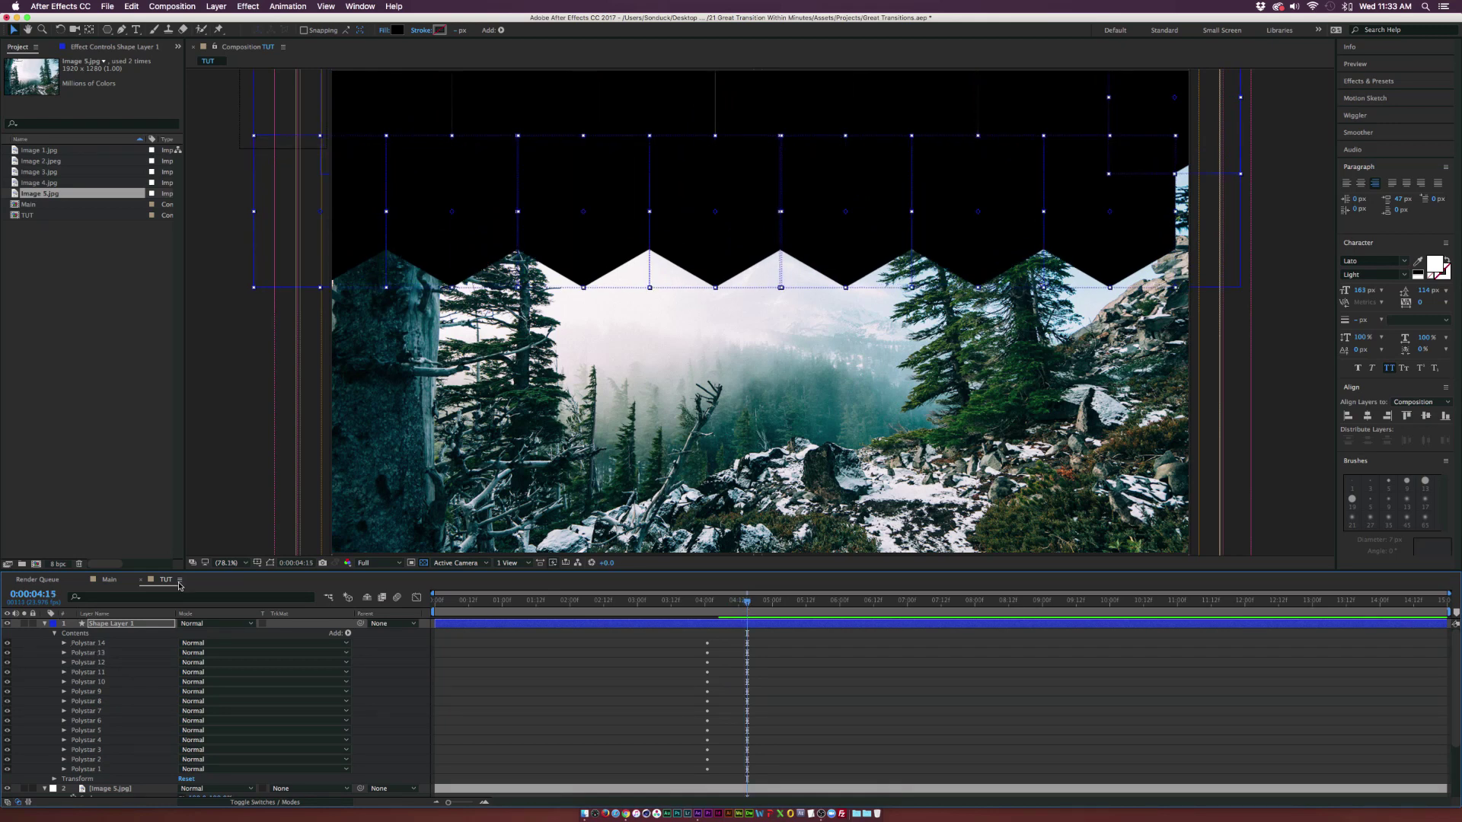
left_click(103, 645)
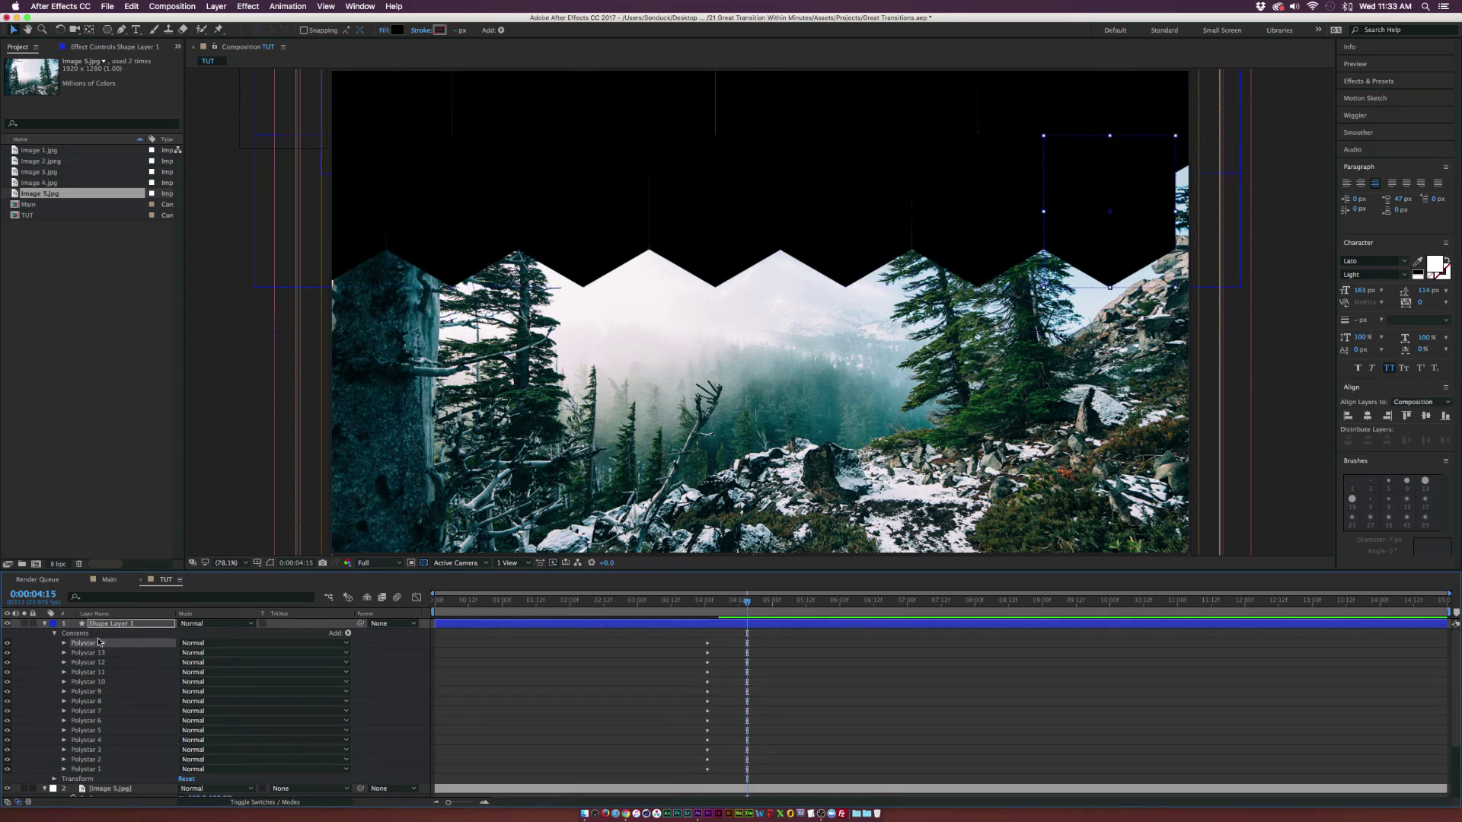
key("ctrl+d")
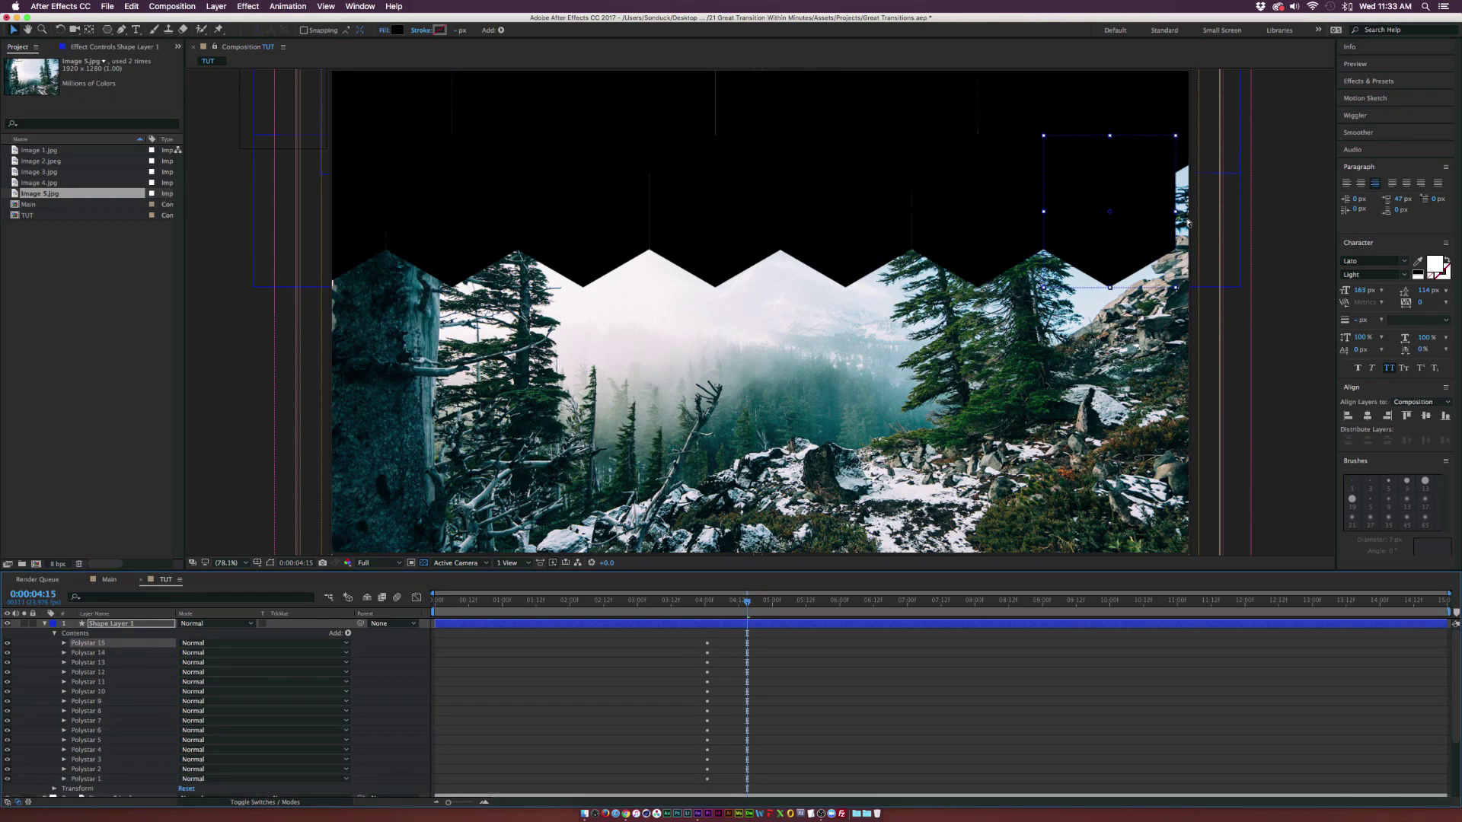
left_click_drag(1132, 211, 1248, 214)
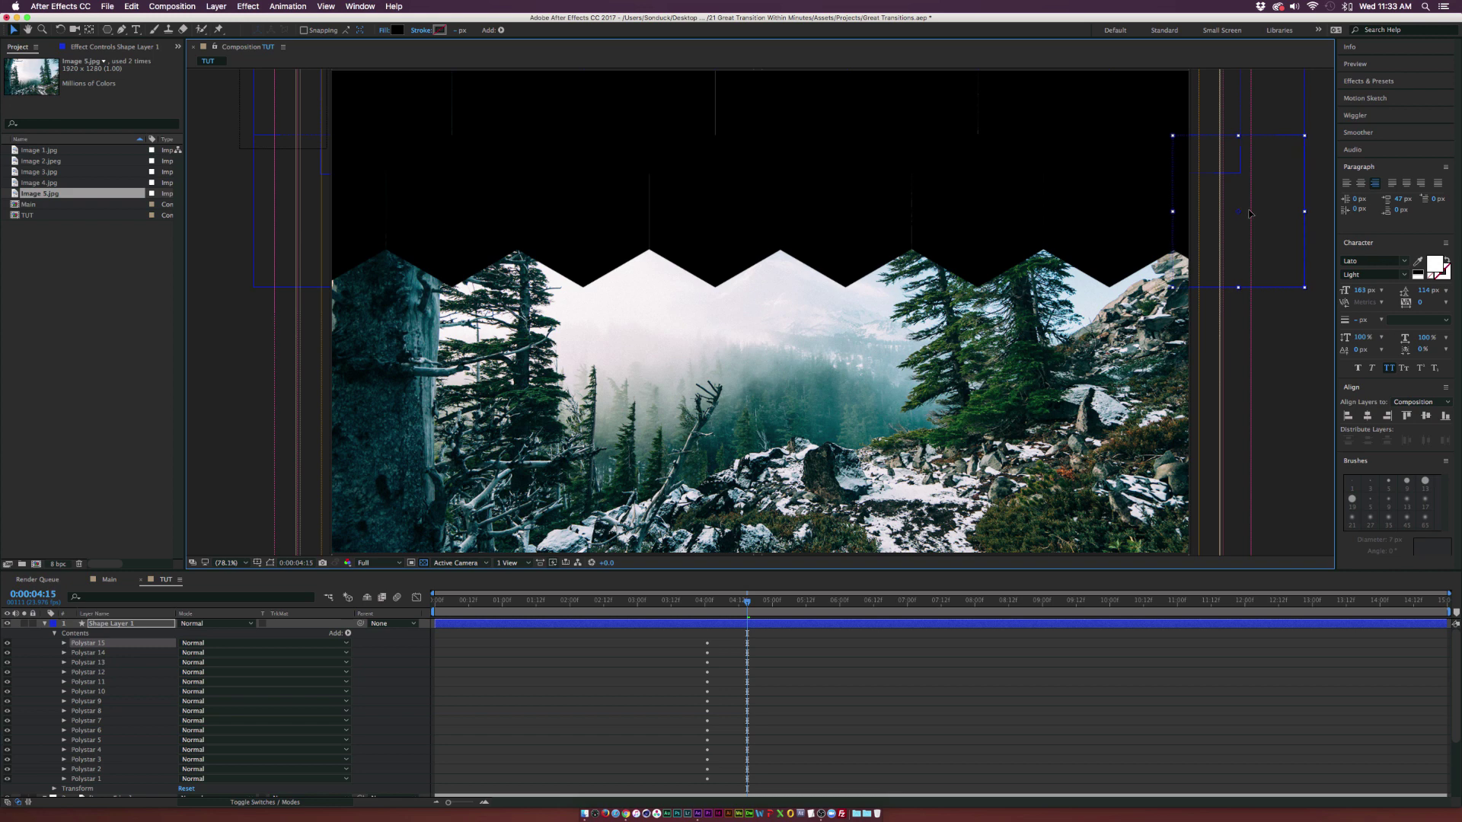
Duplicate all fifteen hexagons, stack the copies above the originals, and place them below as the third and fourth rows.
left_click(87, 778)
left_click(96, 648, "shift")
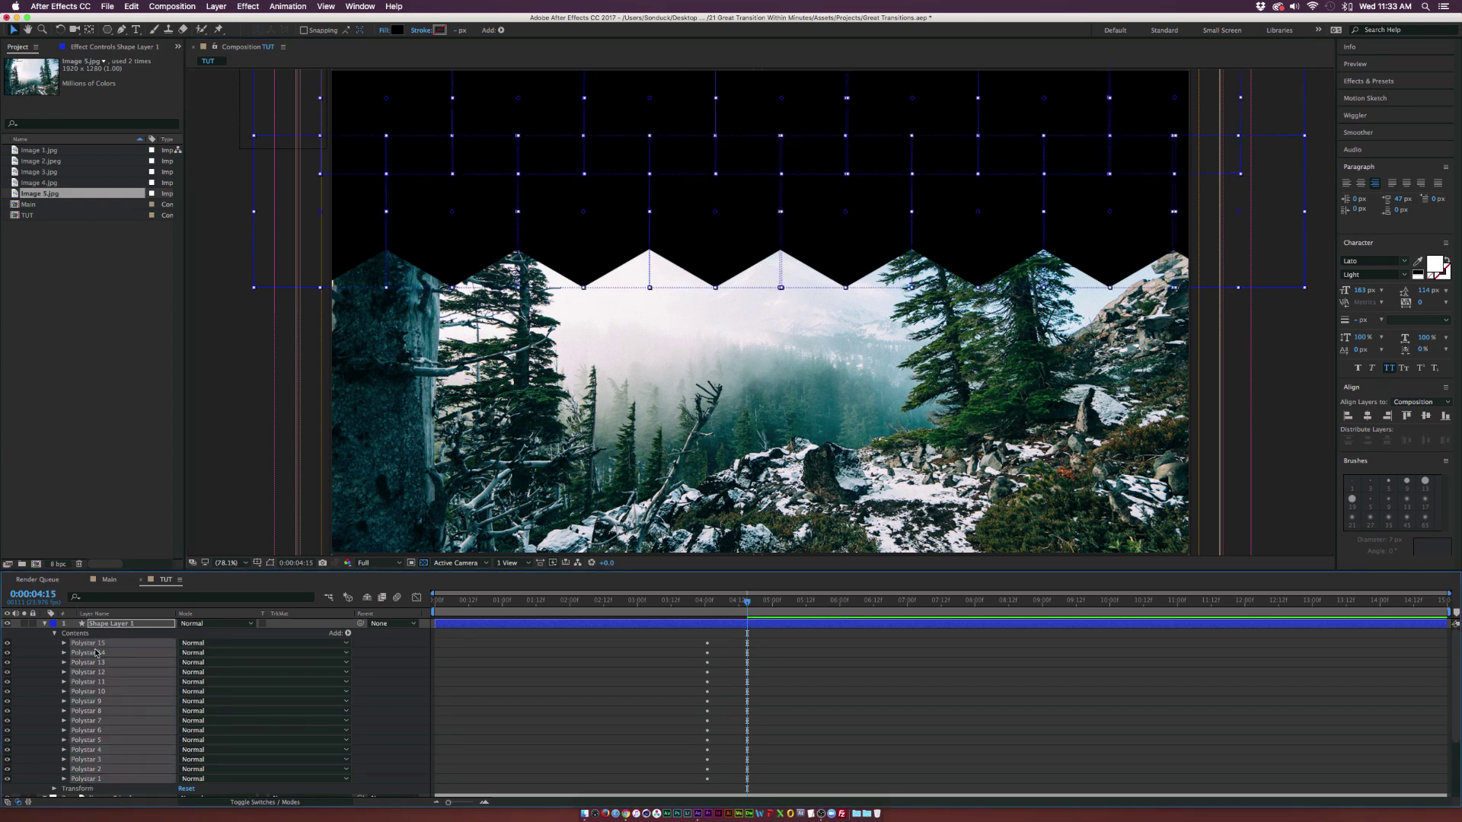
key("super+d")
left_click_drag(98, 661, 95, 655)
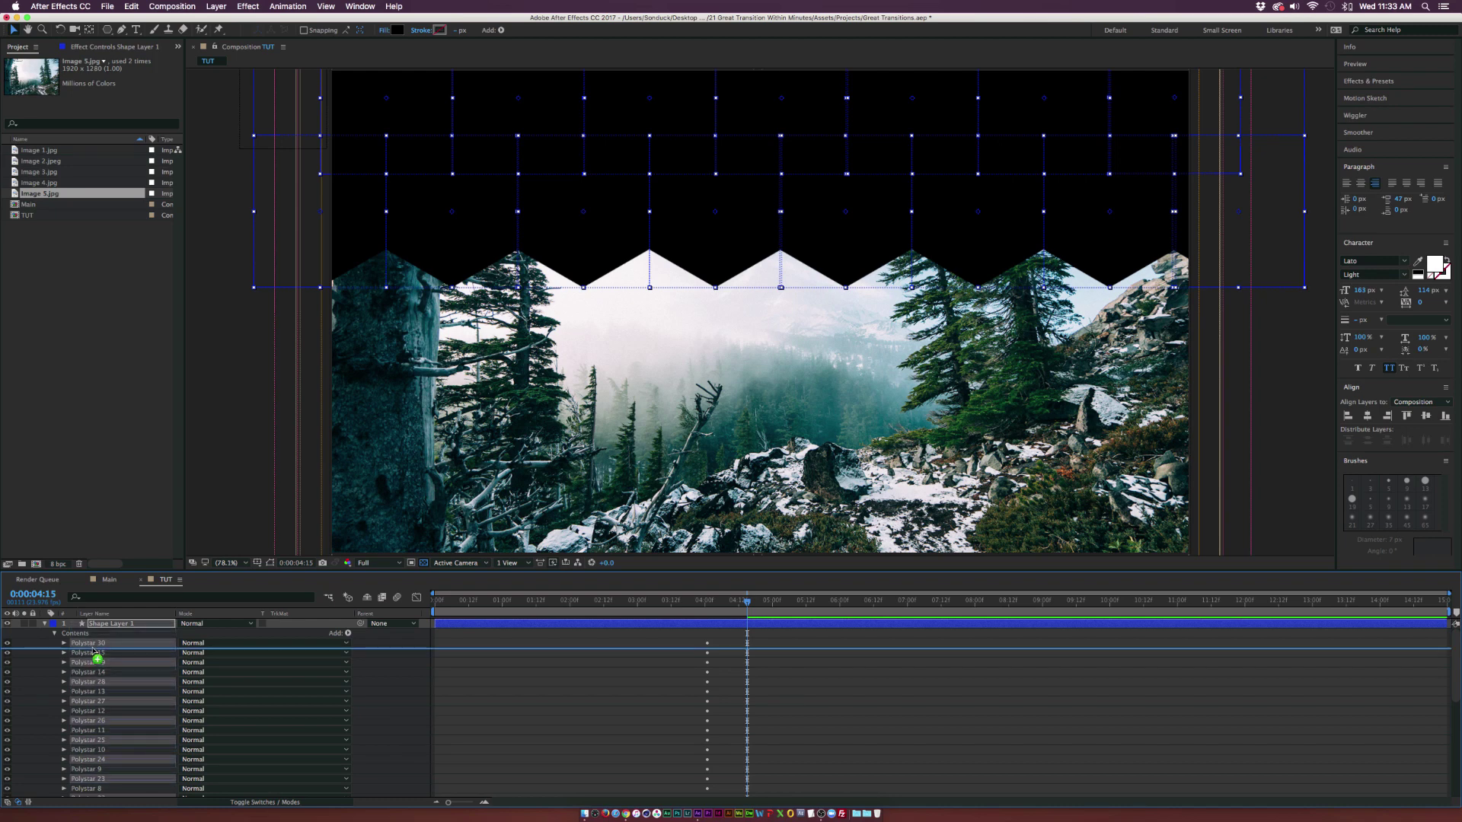
key("comma")
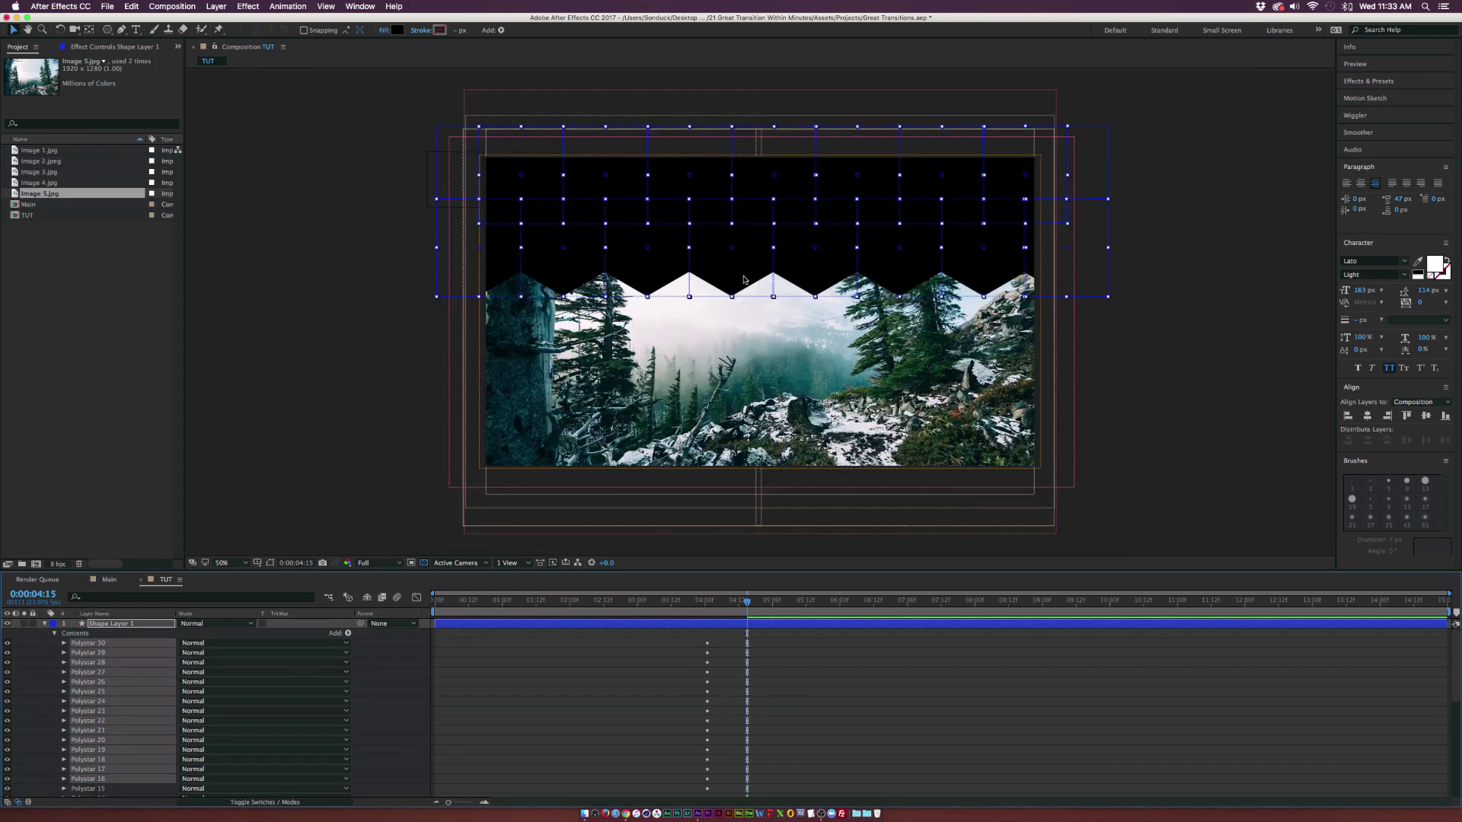
left_click_drag(746, 278, 745, 424)
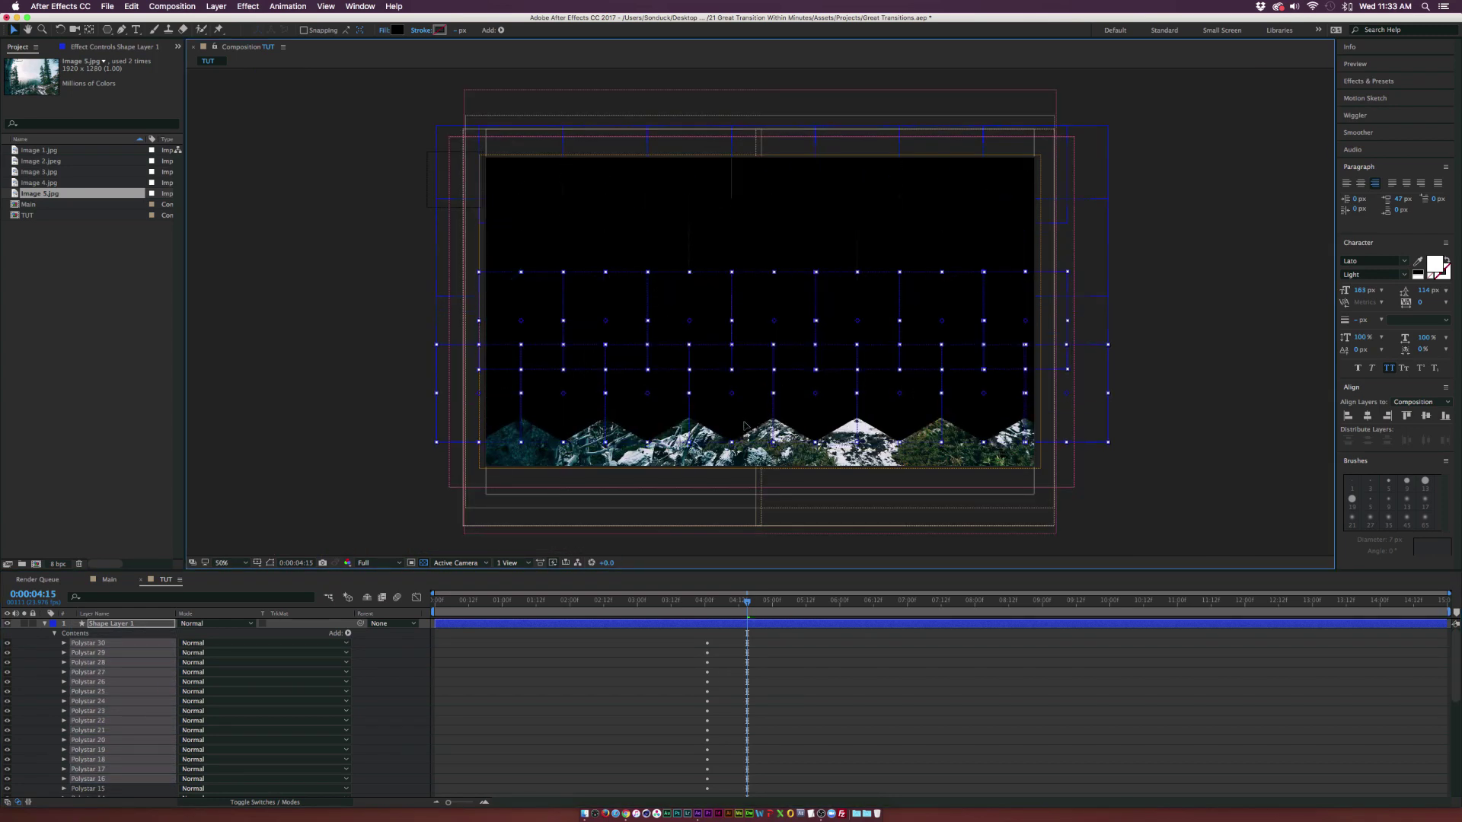
Duplicate the eight hexagons of the fourth row and place the grouped copies as a half-hexagon-offset fifth row covering the frame's lower edge.
left_click(76, 635)
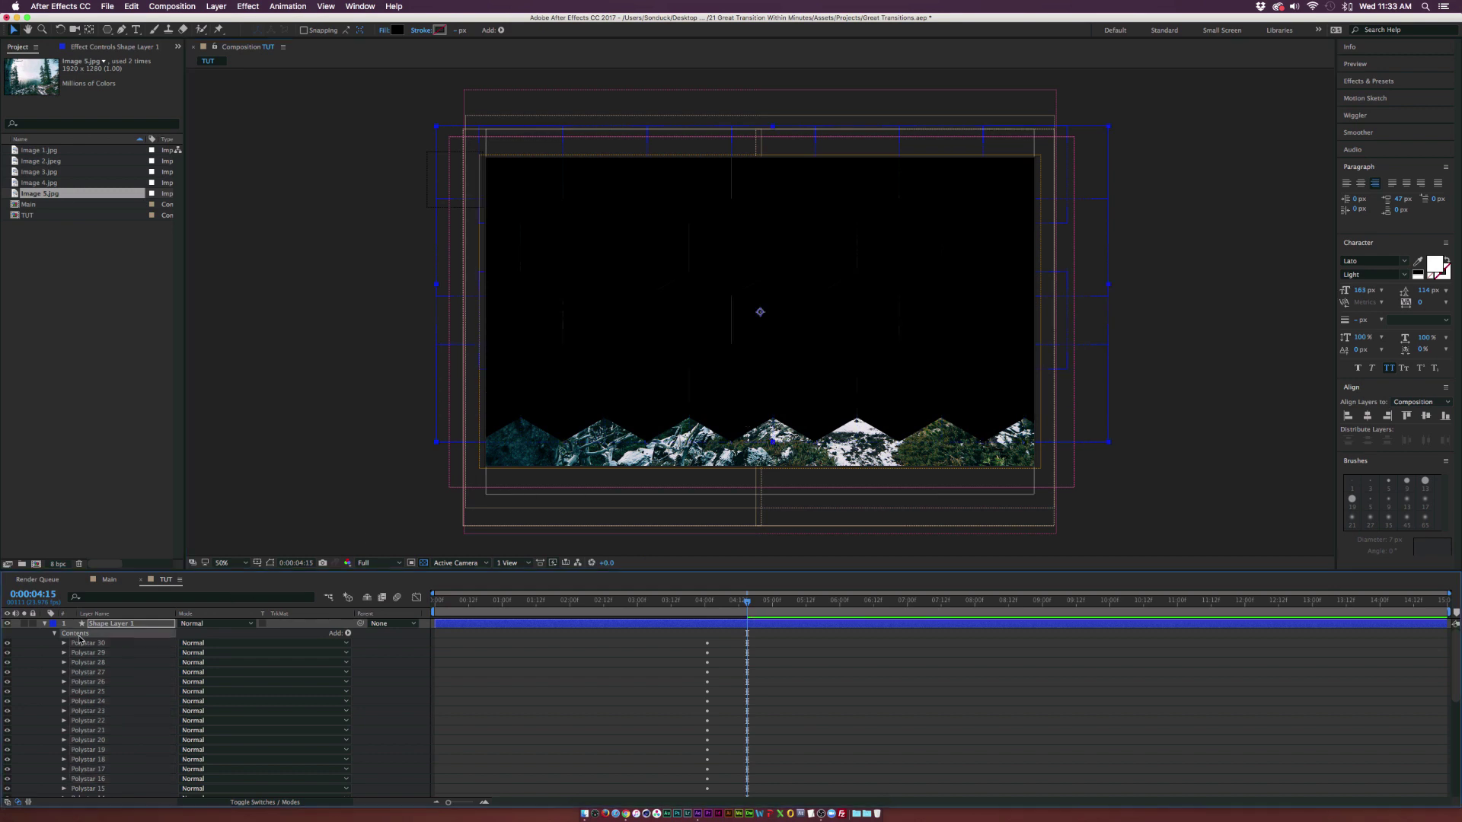
left_click(88, 643)
left_click(93, 682, "shift")
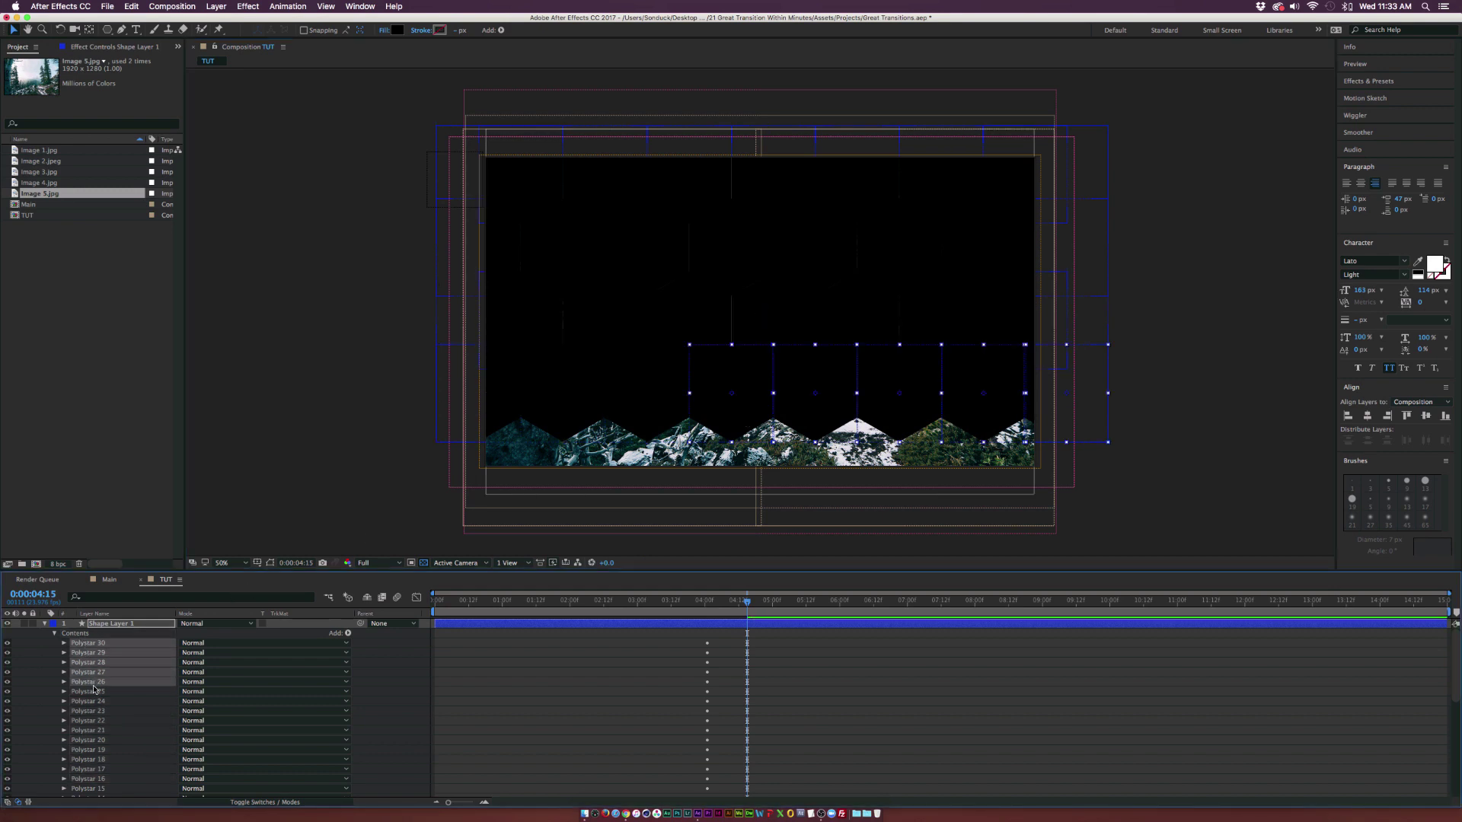
left_click(94, 701, "shift")
left_click(95, 711, "shift")
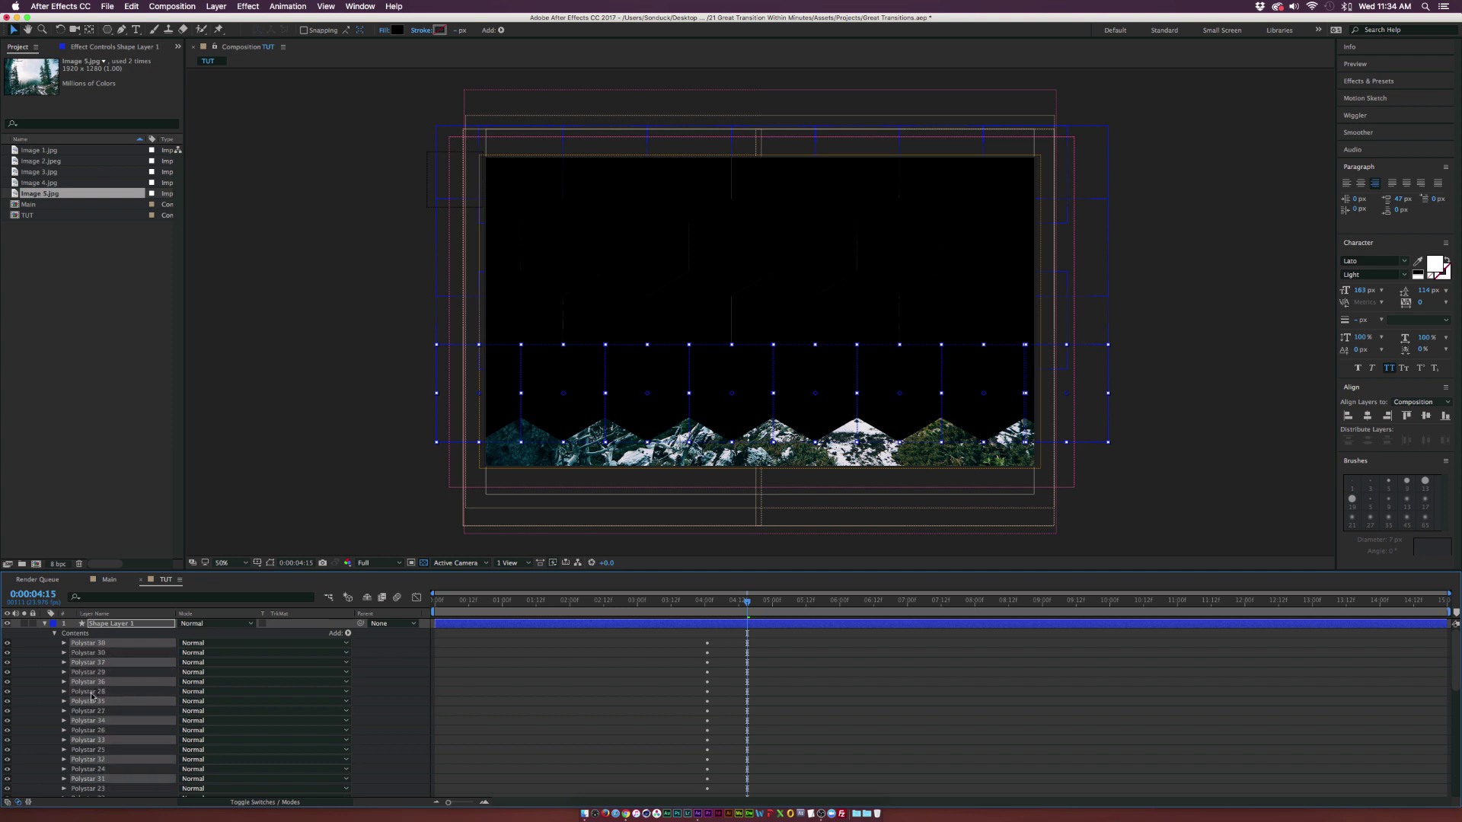
key("super+d")
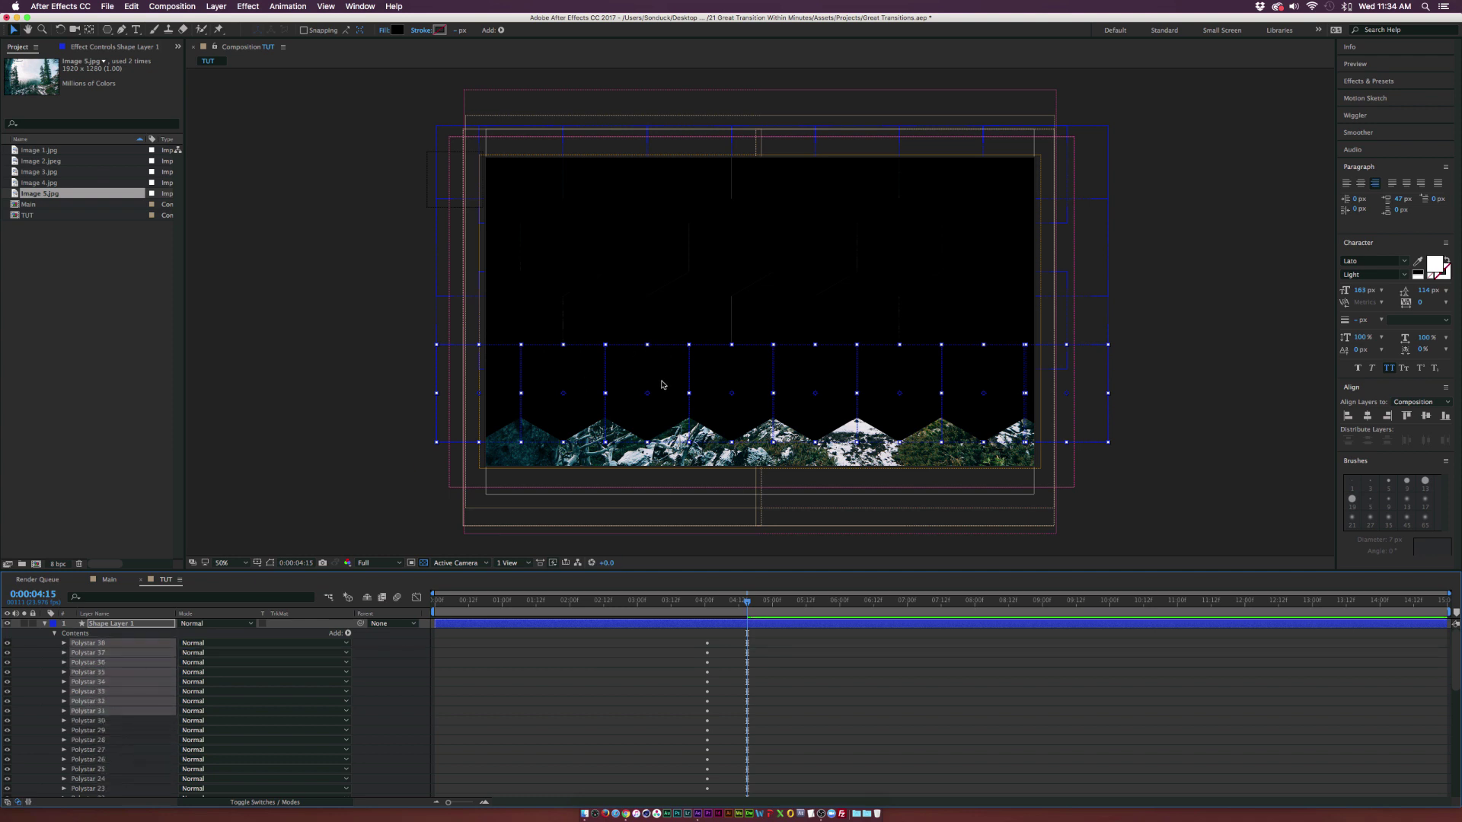
left_click_drag(662, 383, 623, 457)
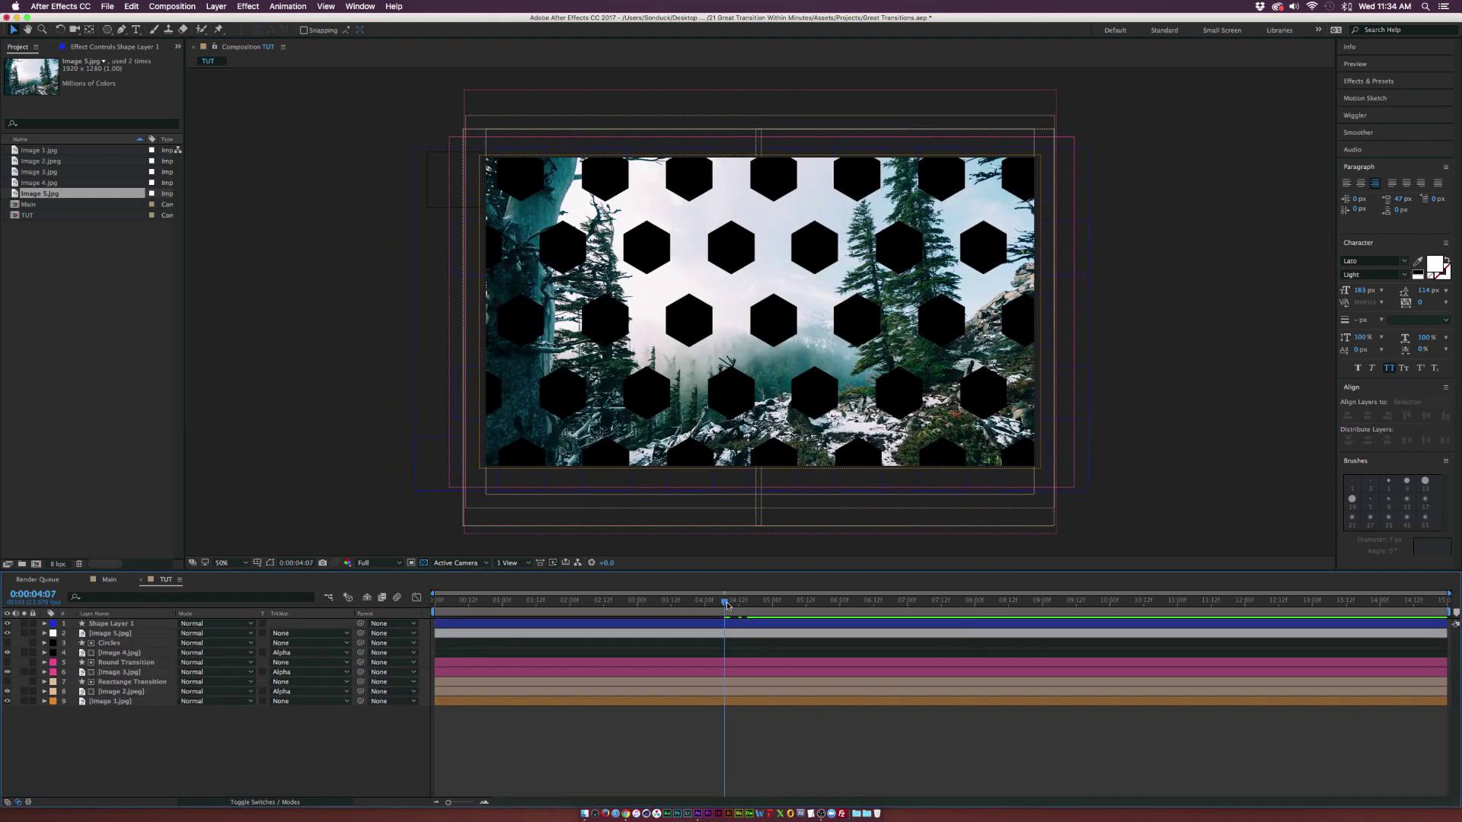
Move the current time to 0:00:04:07 and reveal the scale keyframes of all hexagons in Shape Layer 1.
mouse_move(722, 605)
left_mouse_down()
mouse_move(737, 606)
mouse_move(724, 606)
left_mouse_up()
left_click(149, 624)
key("u")
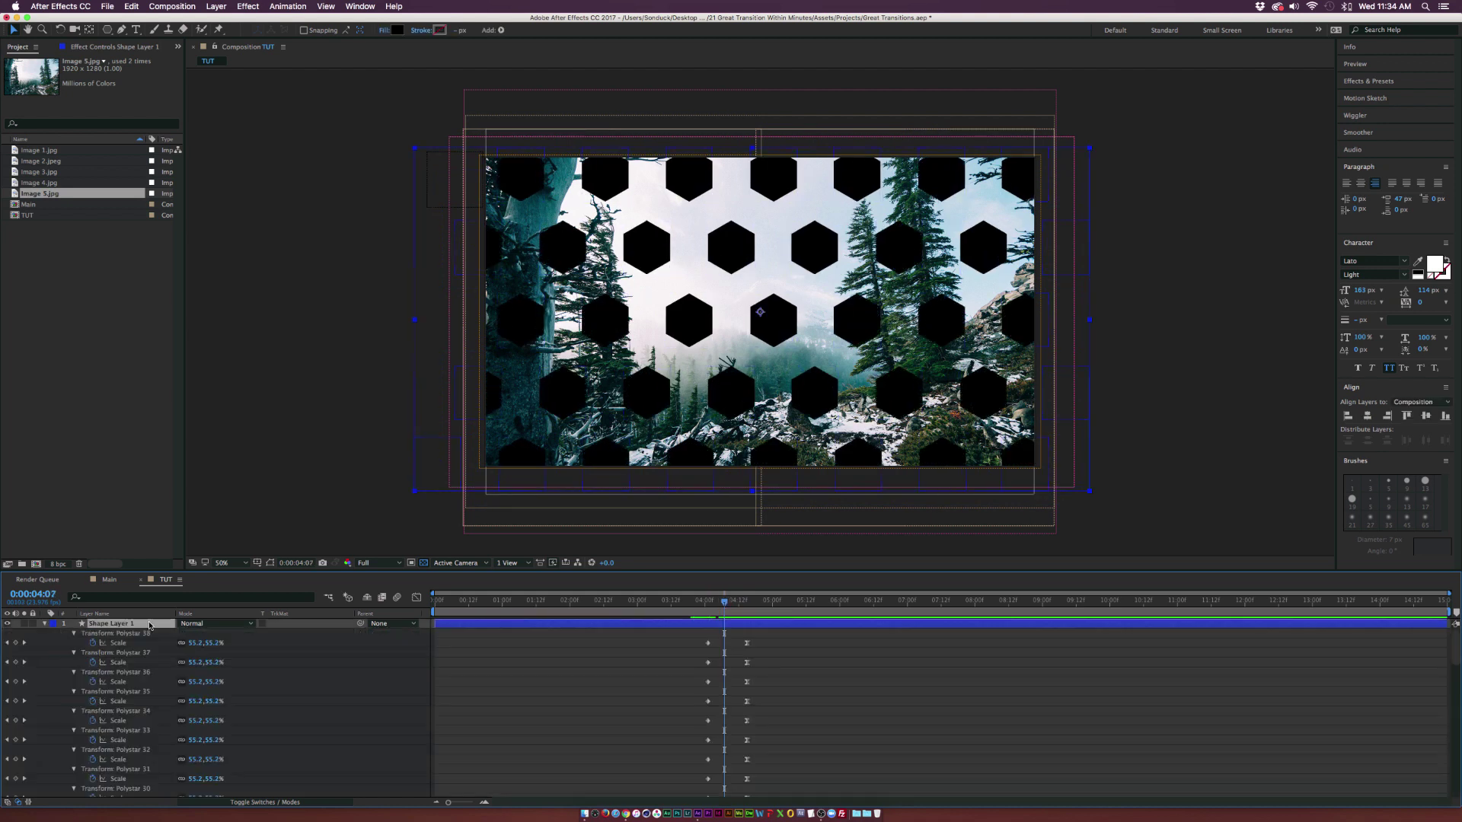
scroll(595, 707, "down", 8)
scroll(595, 706, "up", 8)
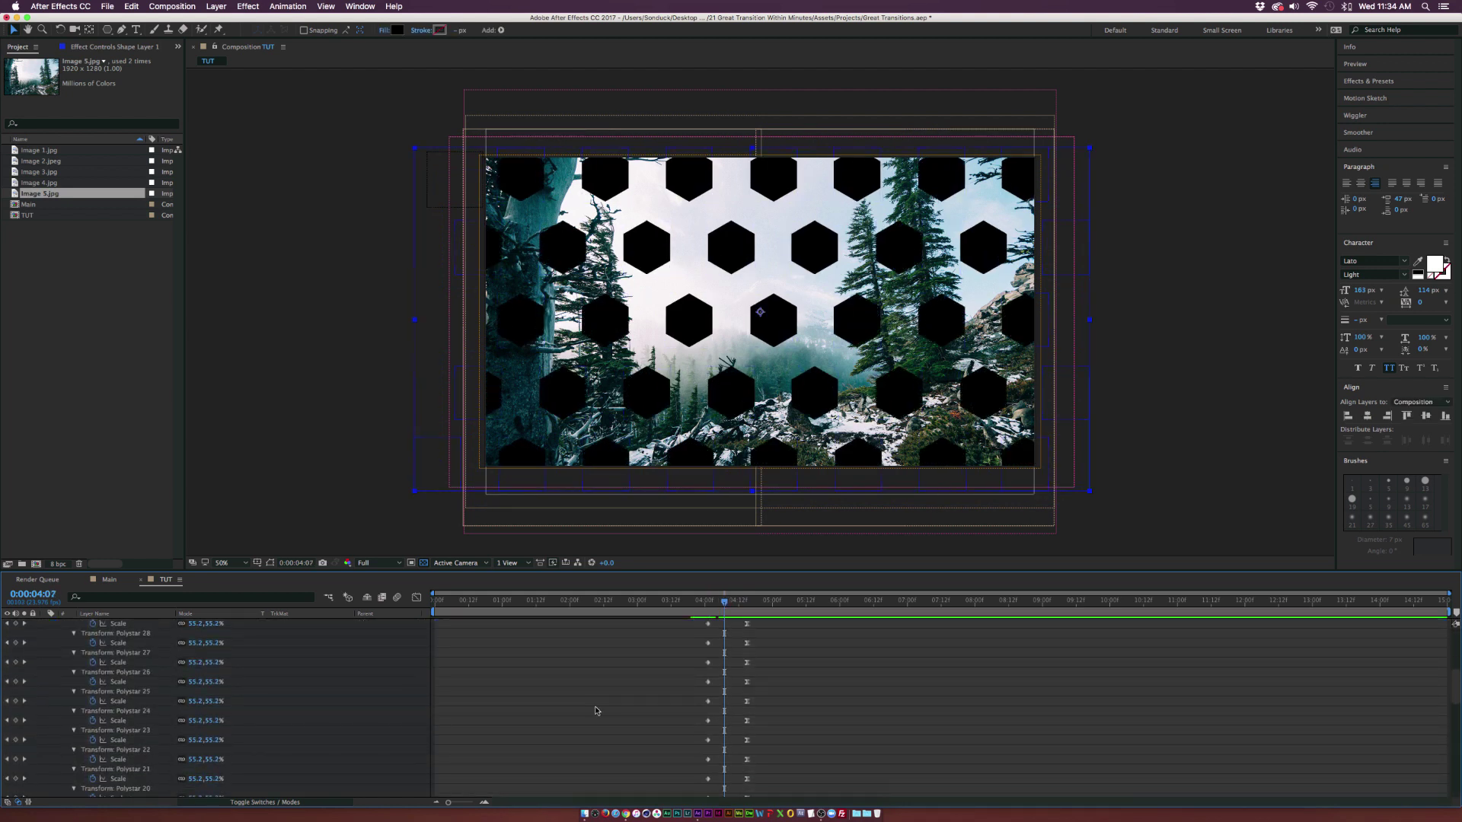
Offset the scale keyframe pairs of several hexagons by a few frames to stagger the growth, and check it at 0:00:04:12.
left_click_drag(669, 646, 705, 694)
scroll(716, 703, "down", 2)
scroll(746, 695, "down", 4)
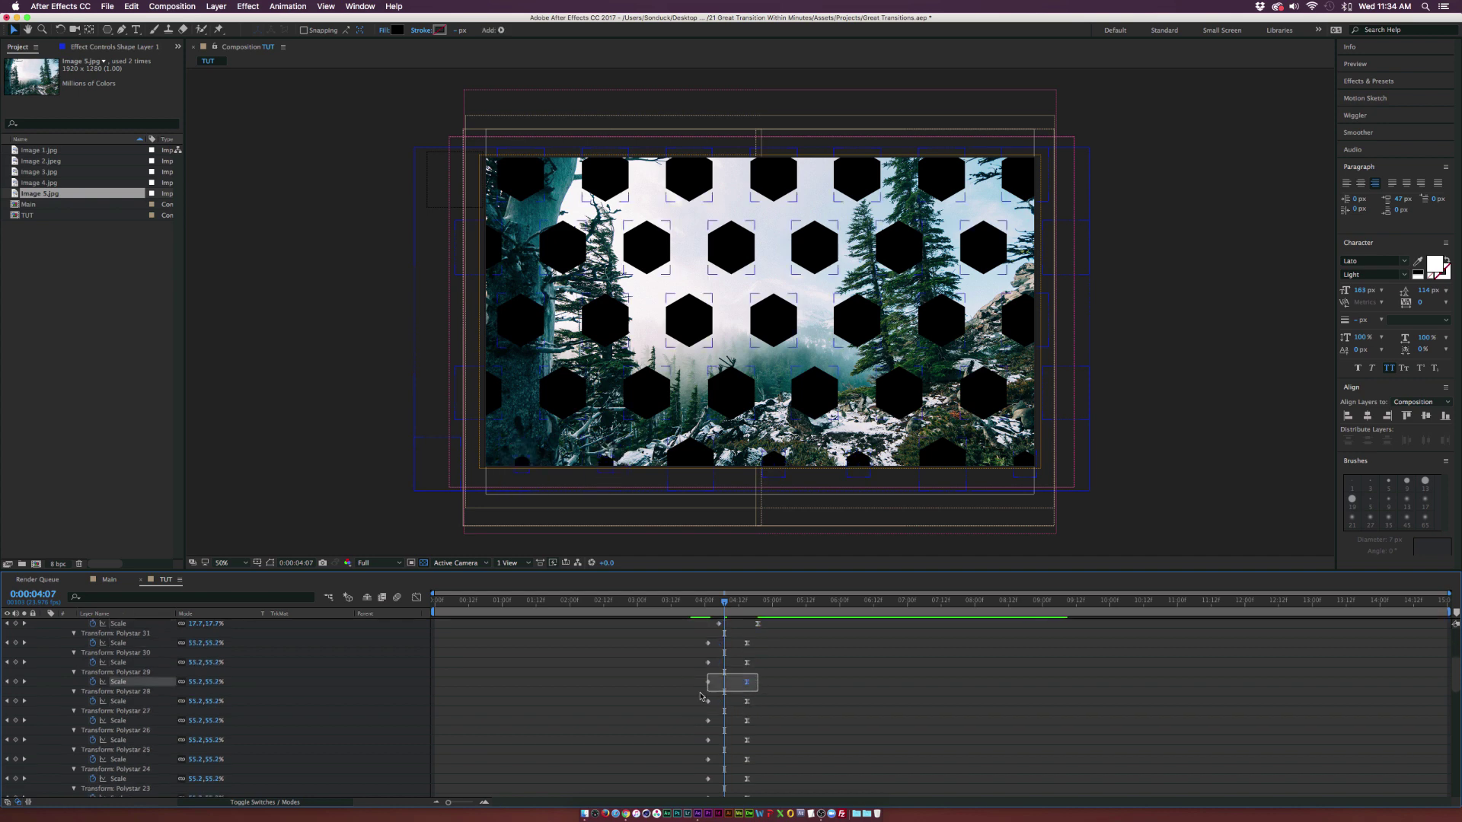
left_click_drag(724, 610, 739, 609)
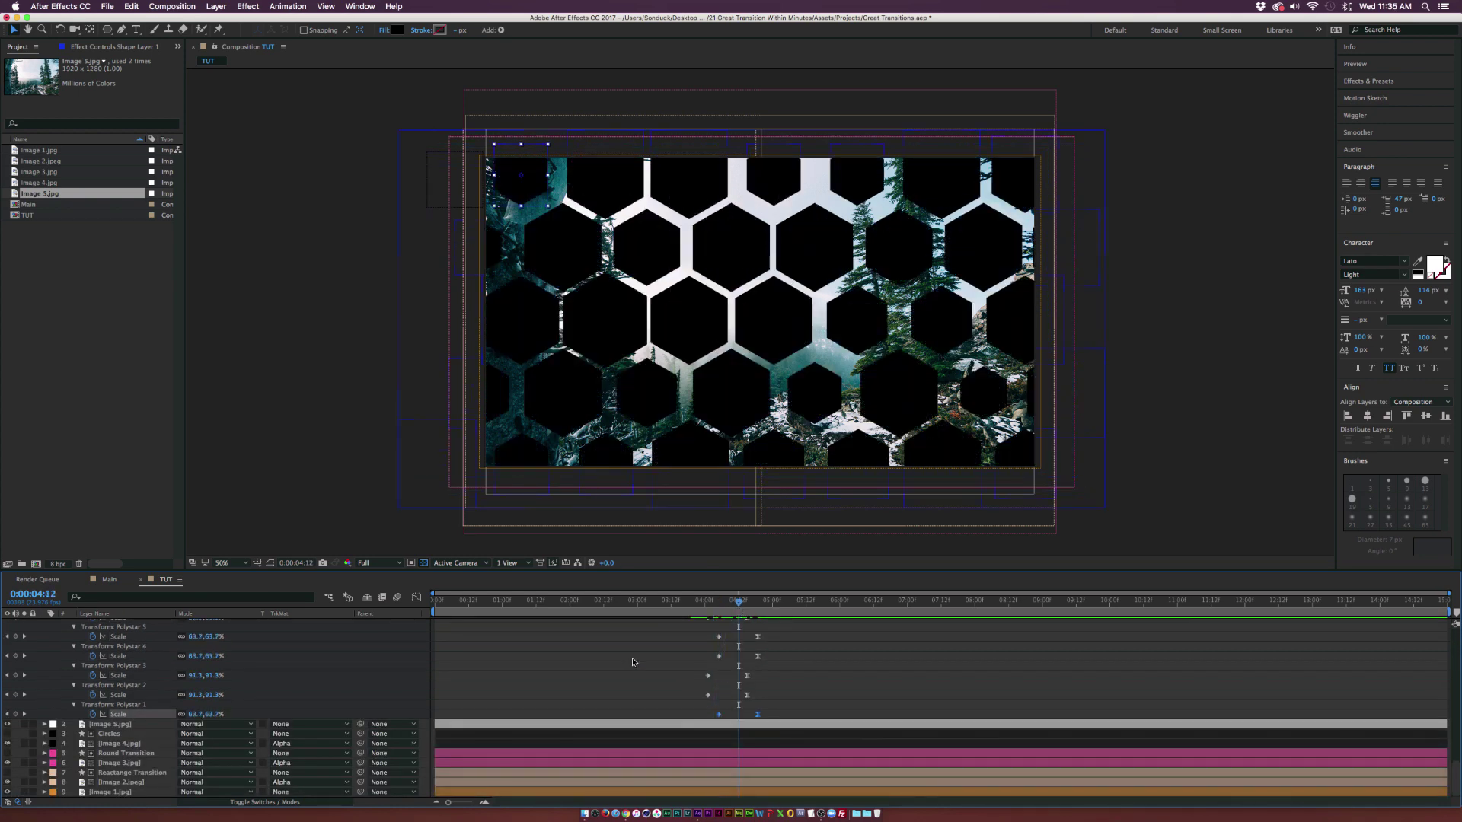
scroll(633, 662, "up", 10)
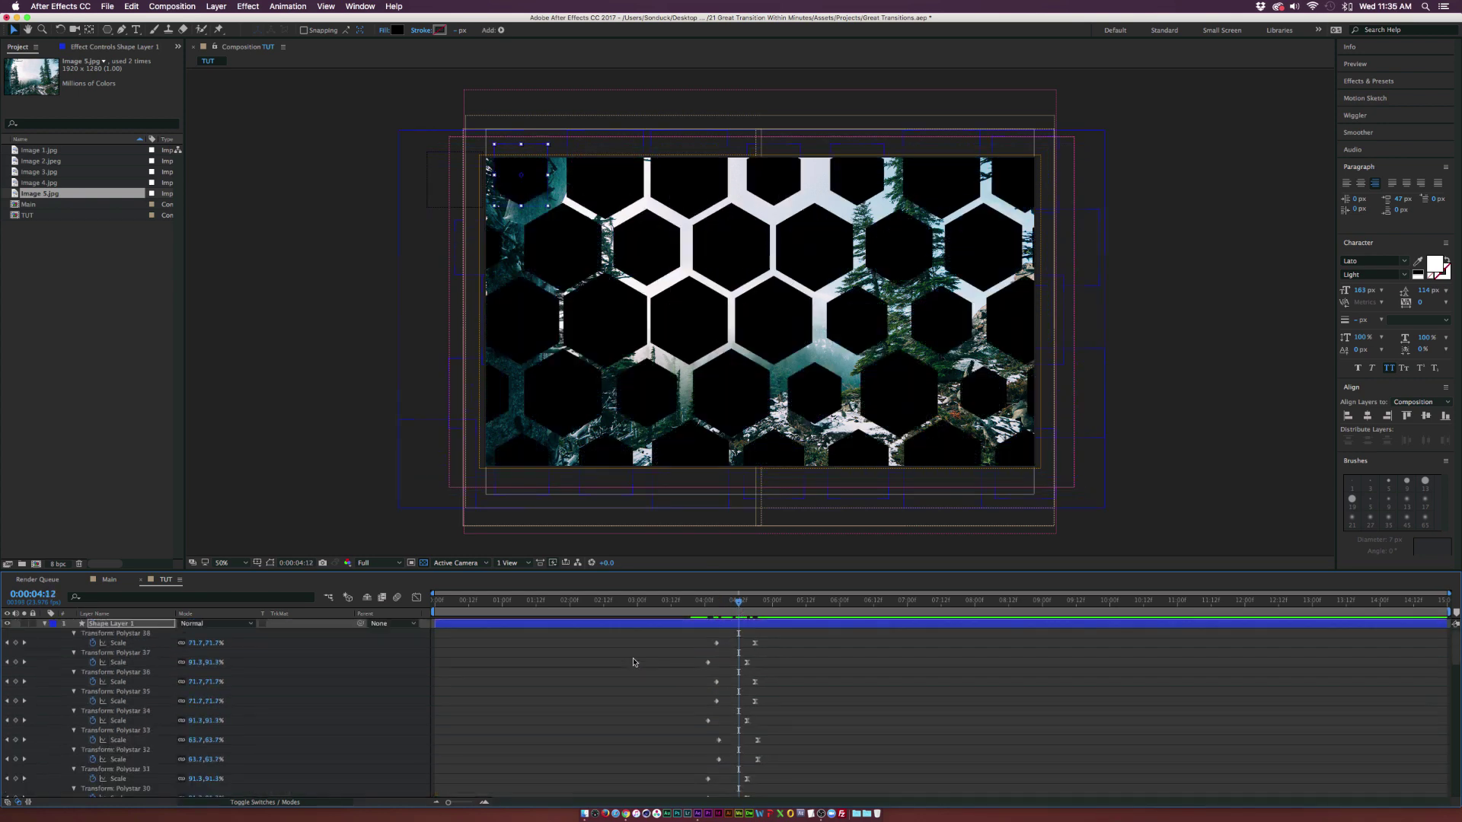
Collapse Shape Layer 1 and set the Image 5.jpg layer's track matte to Alpha Matte using Shape Layer 1.
left_click(622, 688)
key("u")
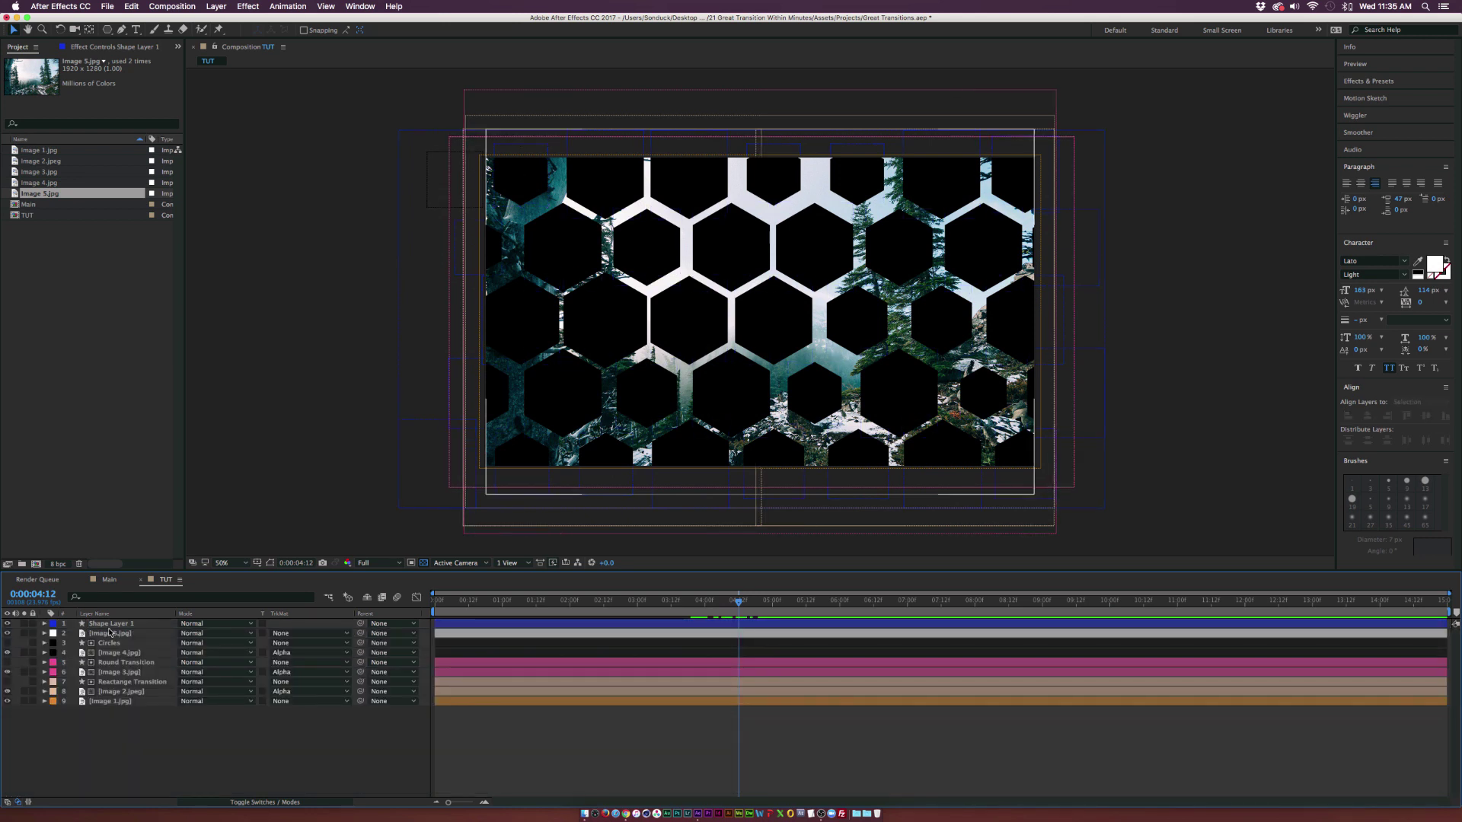
left_click(220, 632)
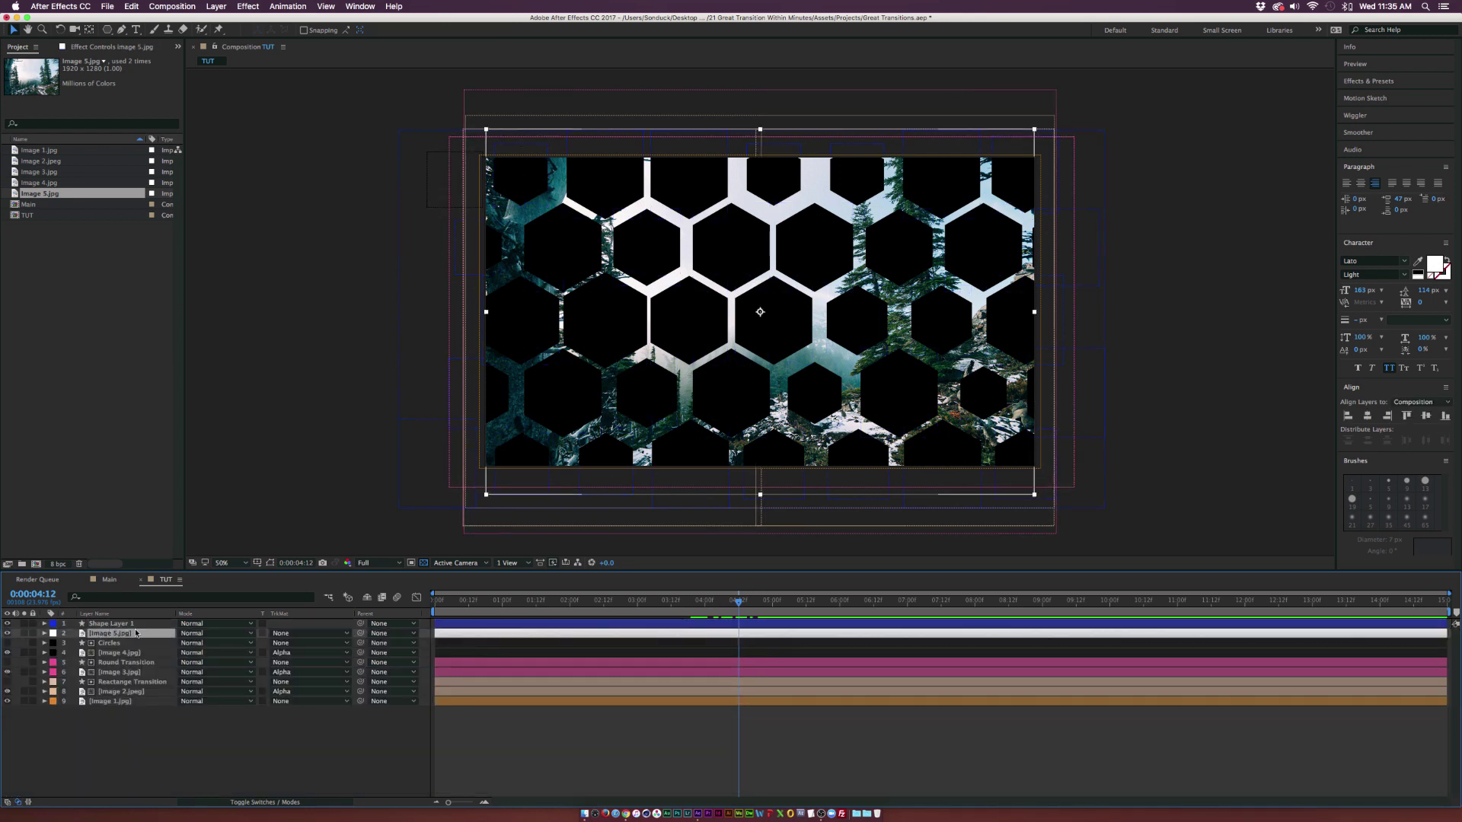
left_click(297, 633)
left_click(293, 659)
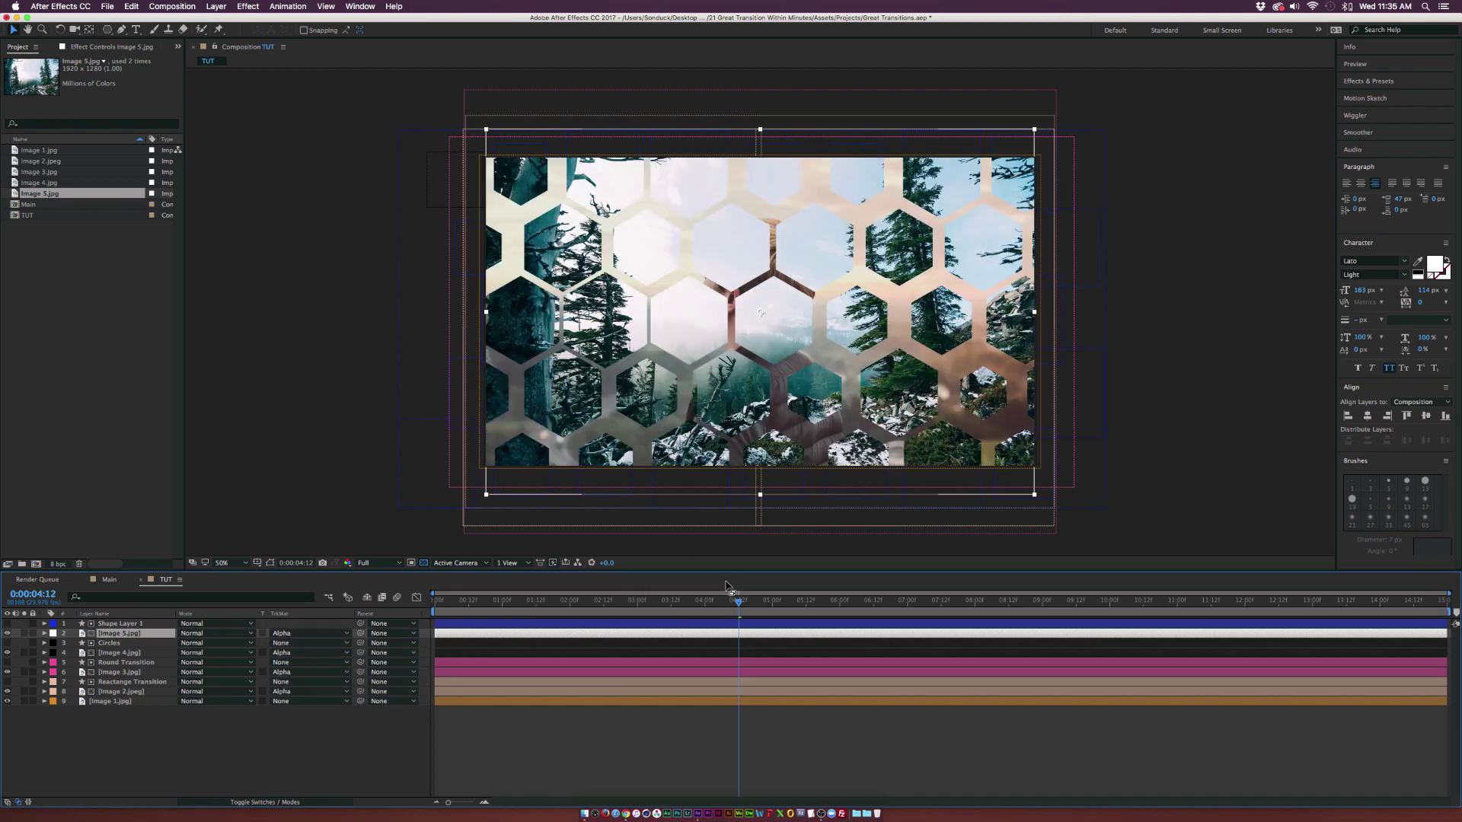
At 0:00:05:00, add a rectangle wider than the frame to Shape Layer 1, stretch it taller than the frame, and place it just below.
left_click_drag(740, 611, 731, 610)
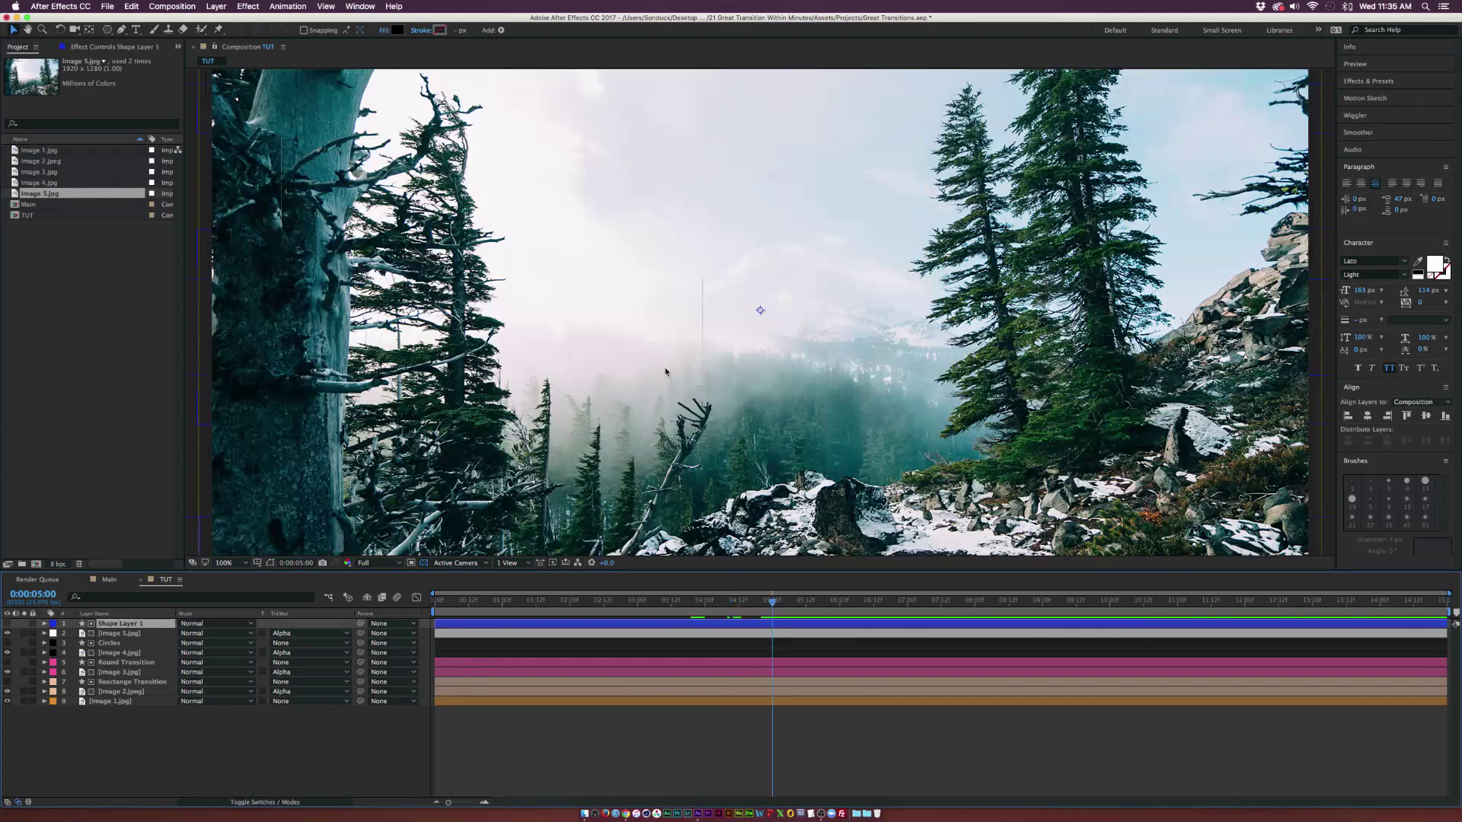
scroll(665, 368, "down", 1)
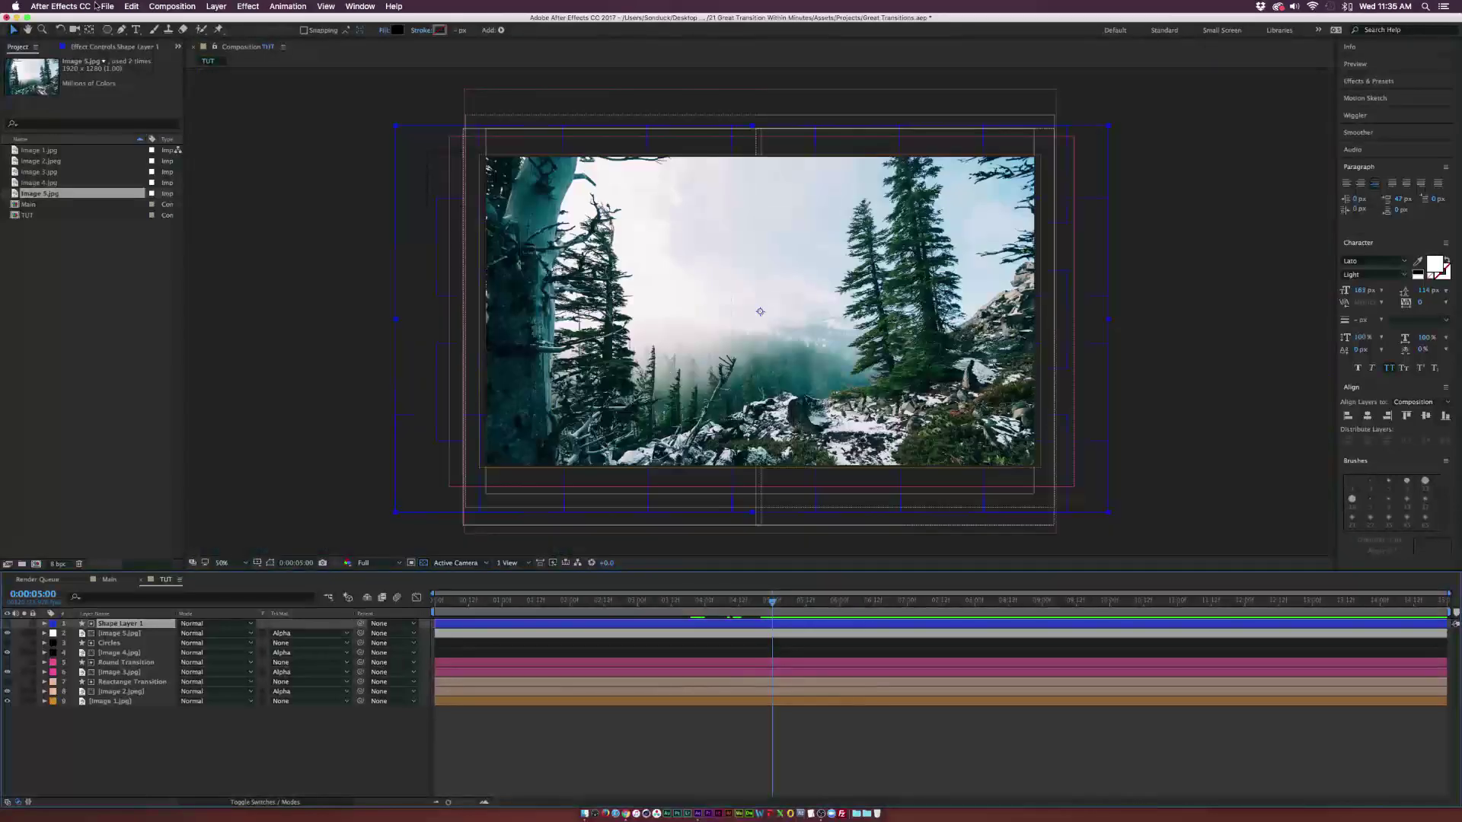
left_click_drag(107, 30, 152, 31)
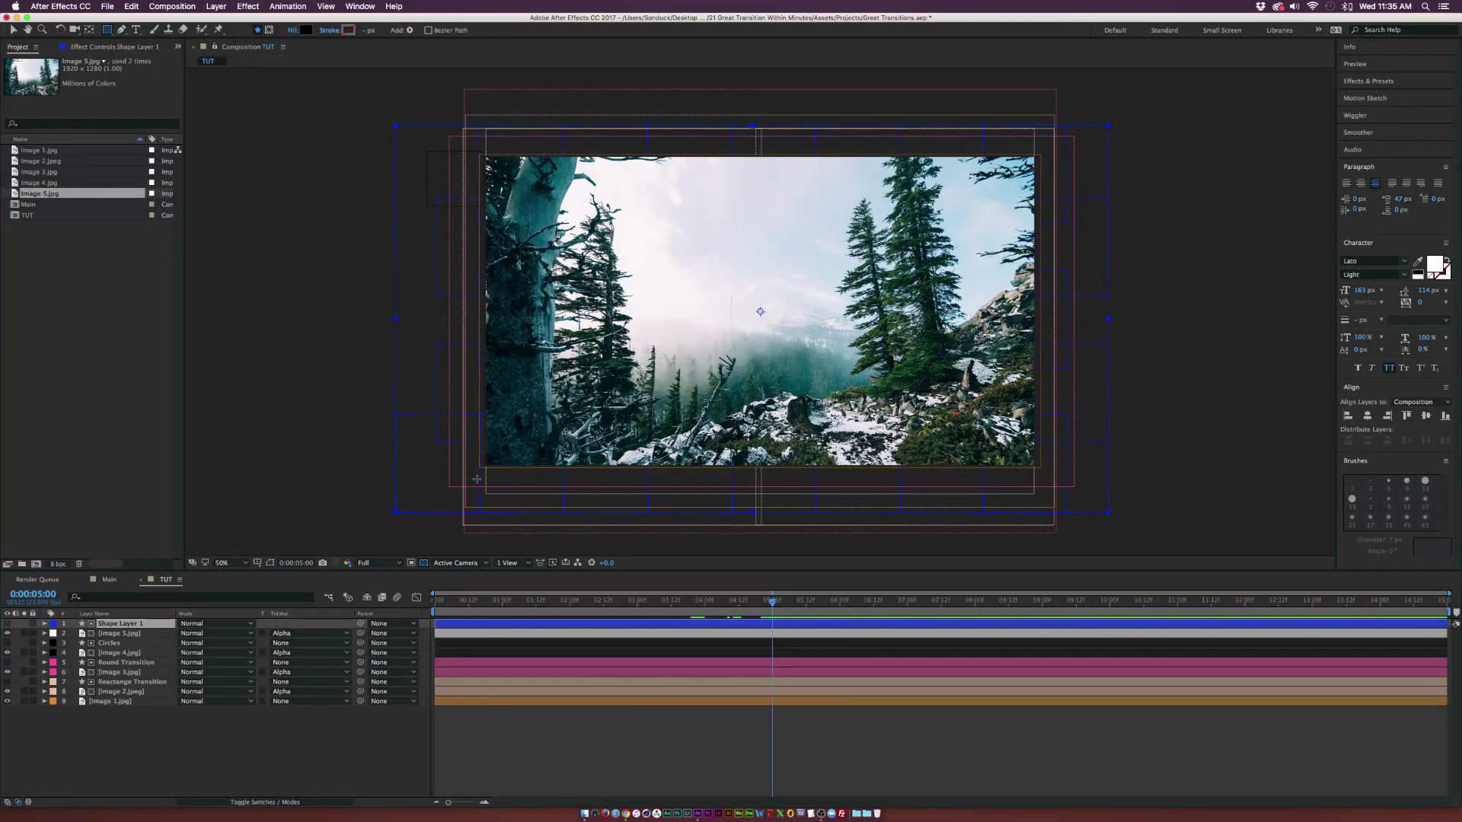
mouse_move(477, 465)
left_mouse_down()
mouse_move(1058, 517)
mouse_move(1092, 664)
left_mouse_up()
scroll(879, 441, "down", 2)
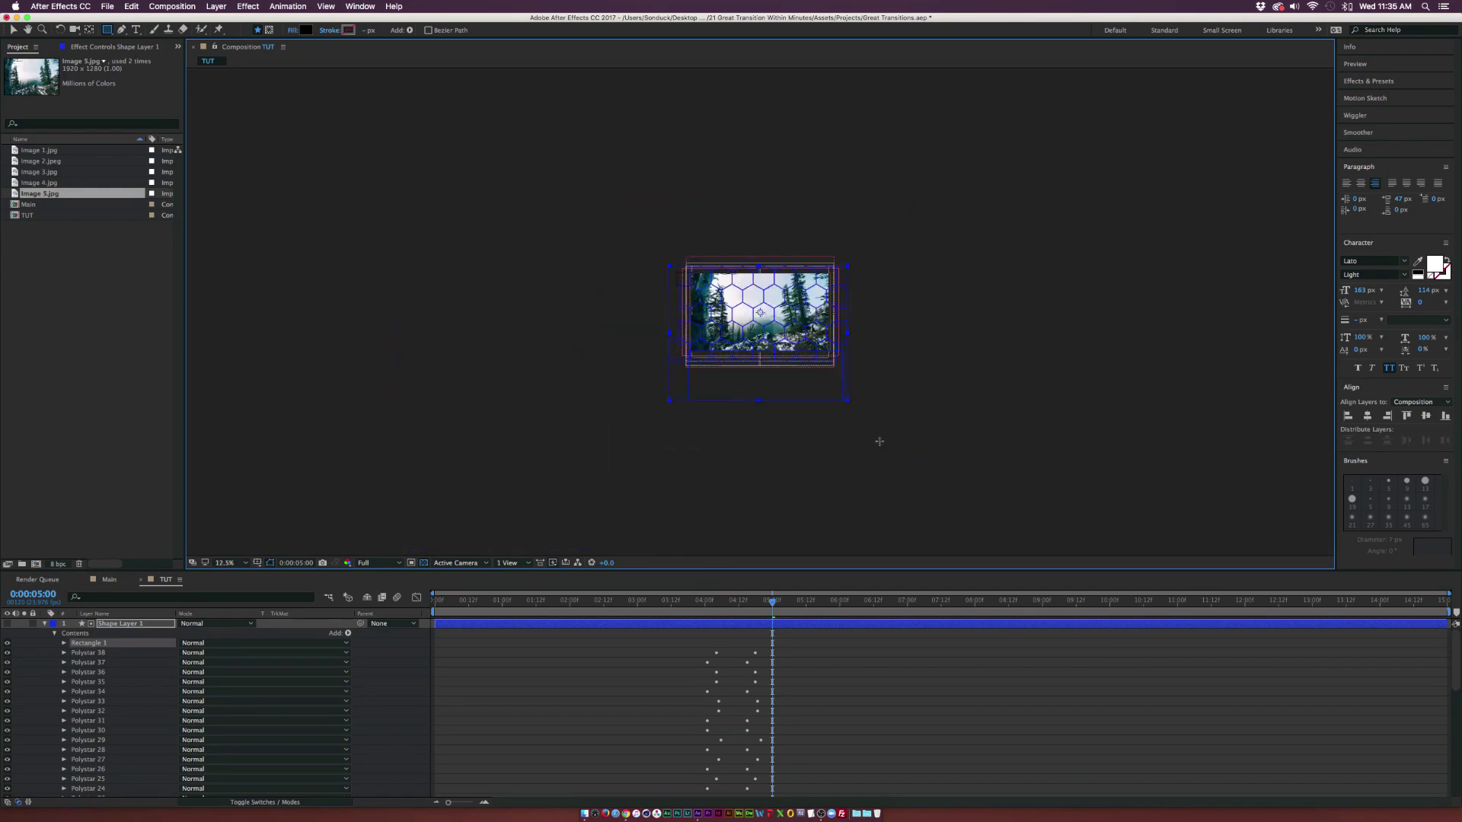
key("v")
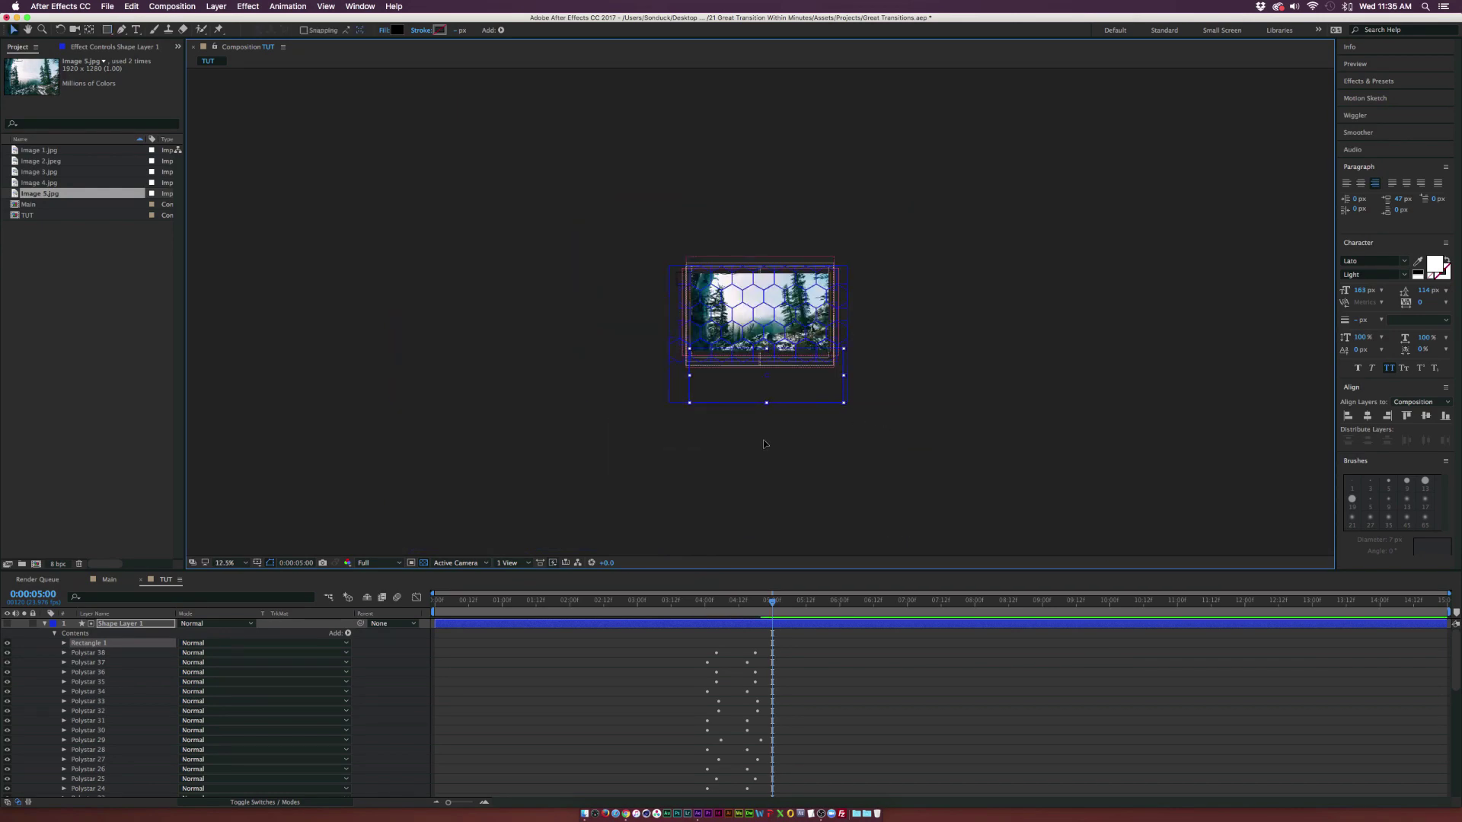
left_click_drag(766, 403, 762, 462)
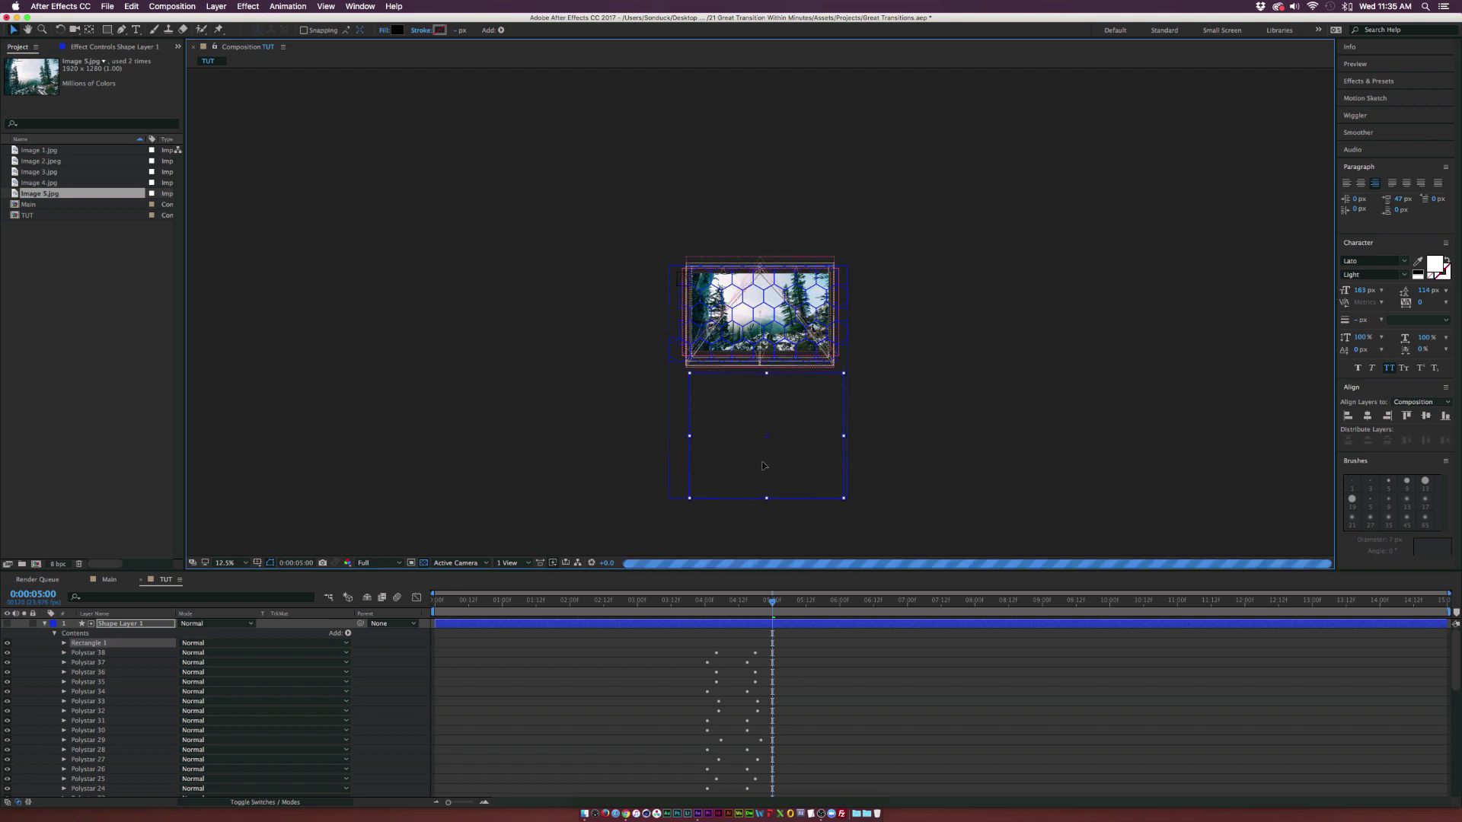
Keyframe Rectangle 1's position from below the frame at 0:00:04:18 to fully covering the frame at 0:00:04:20.
left_click(749, 606)
left_click(754, 604)
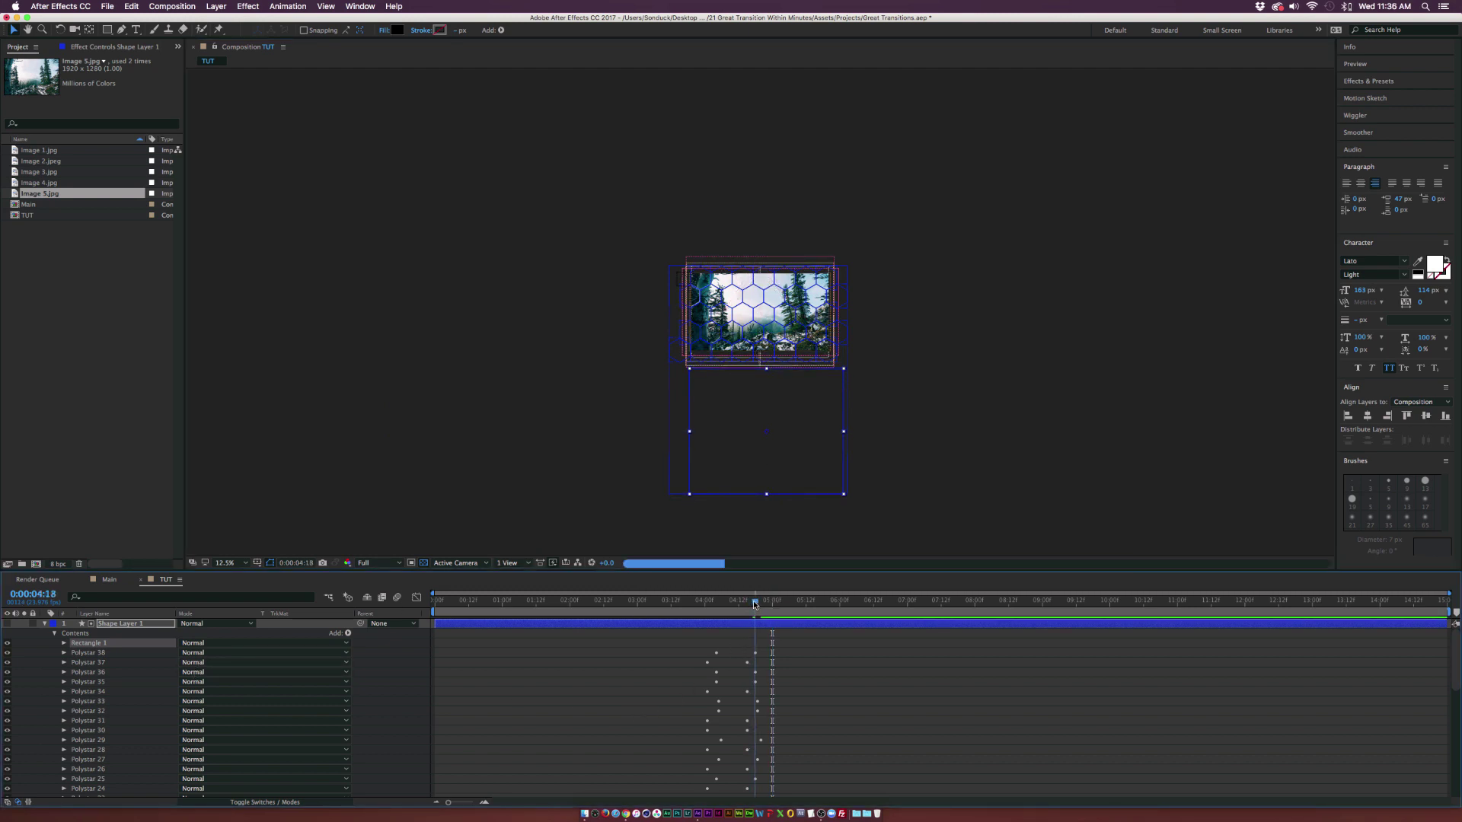
left_click(64, 644)
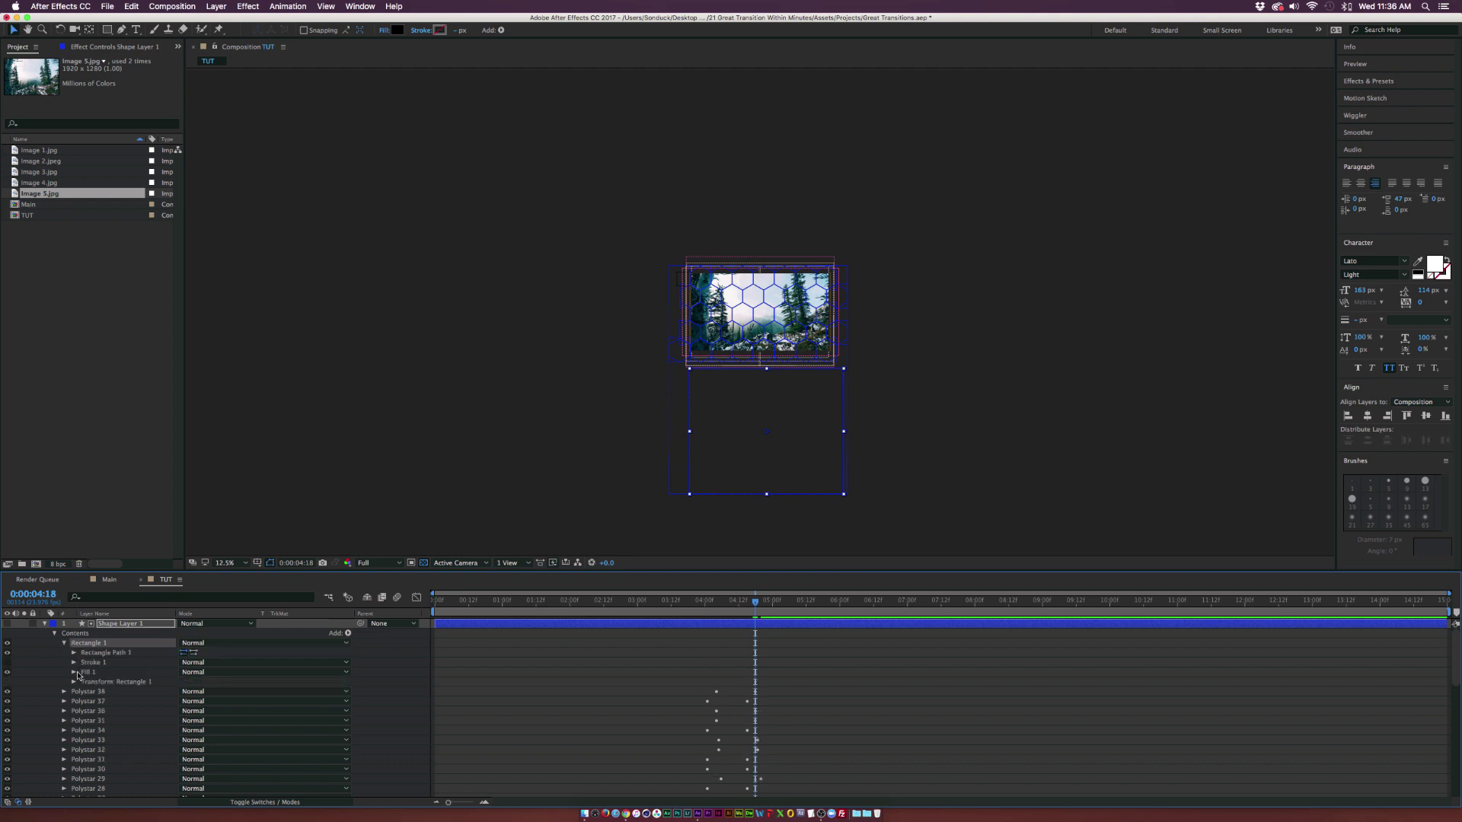
left_click(74, 683)
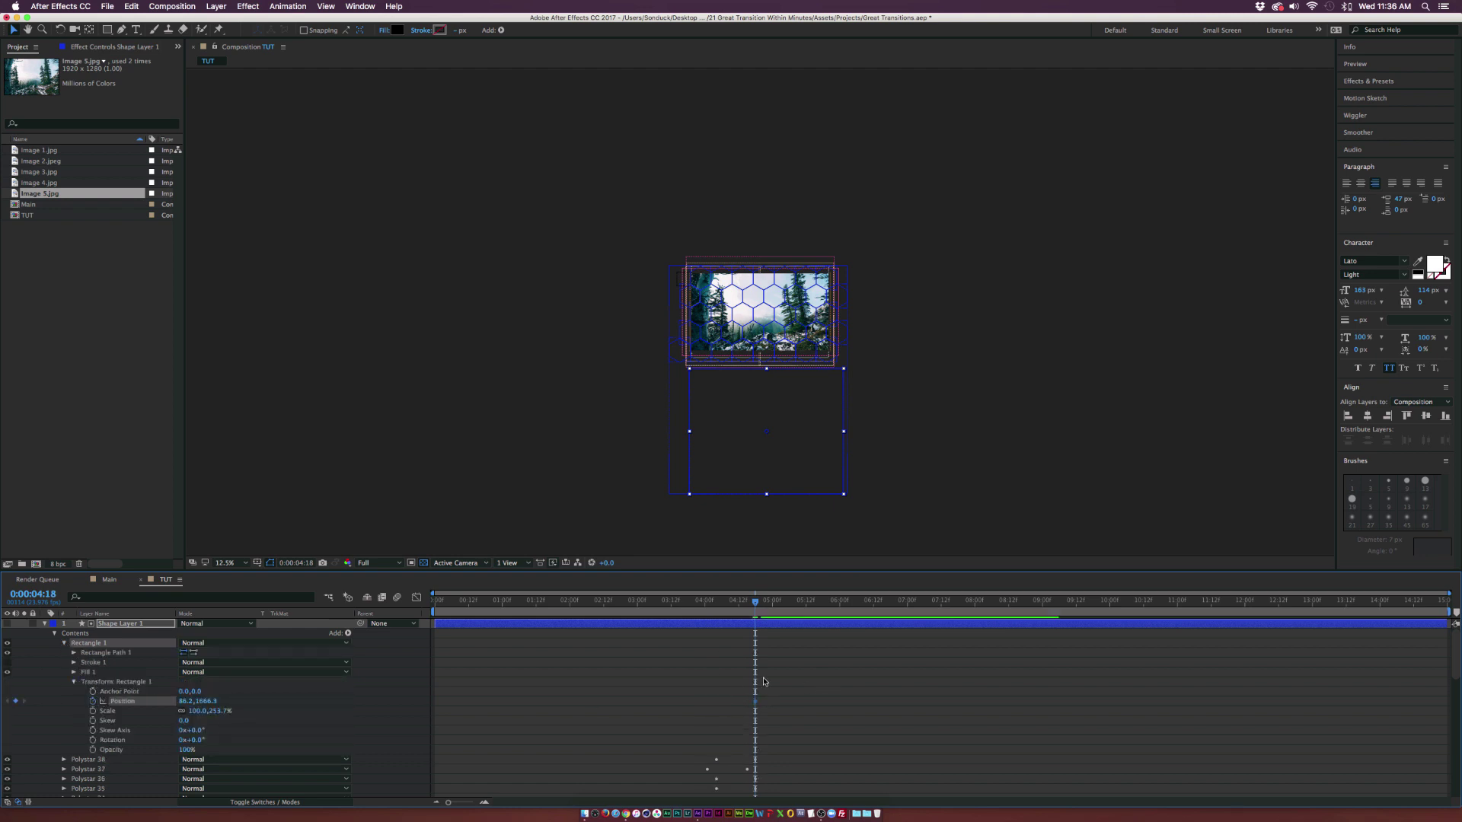
left_click(761, 604)
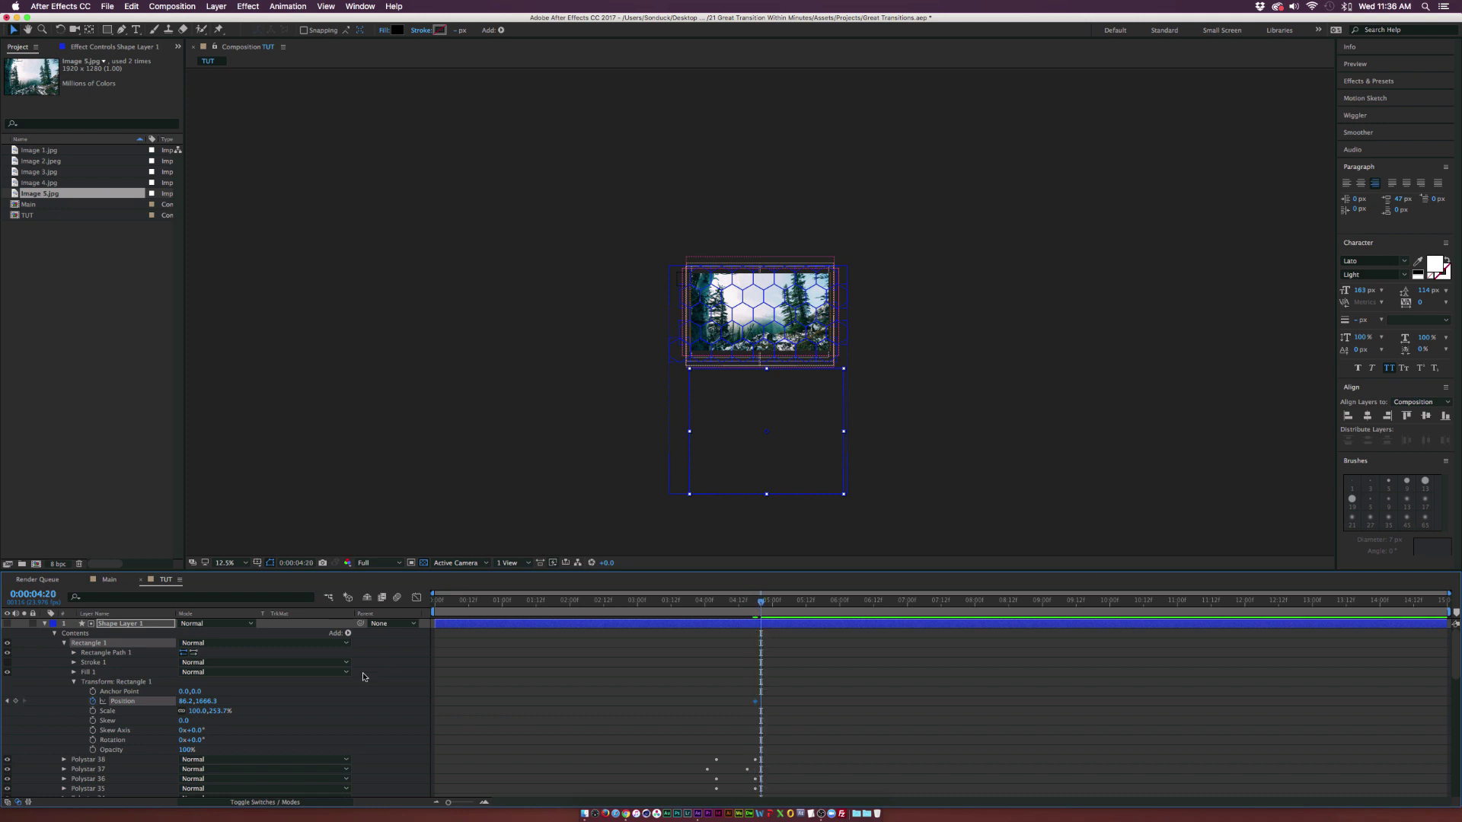
left_click_drag(190, 701, 150, 687)
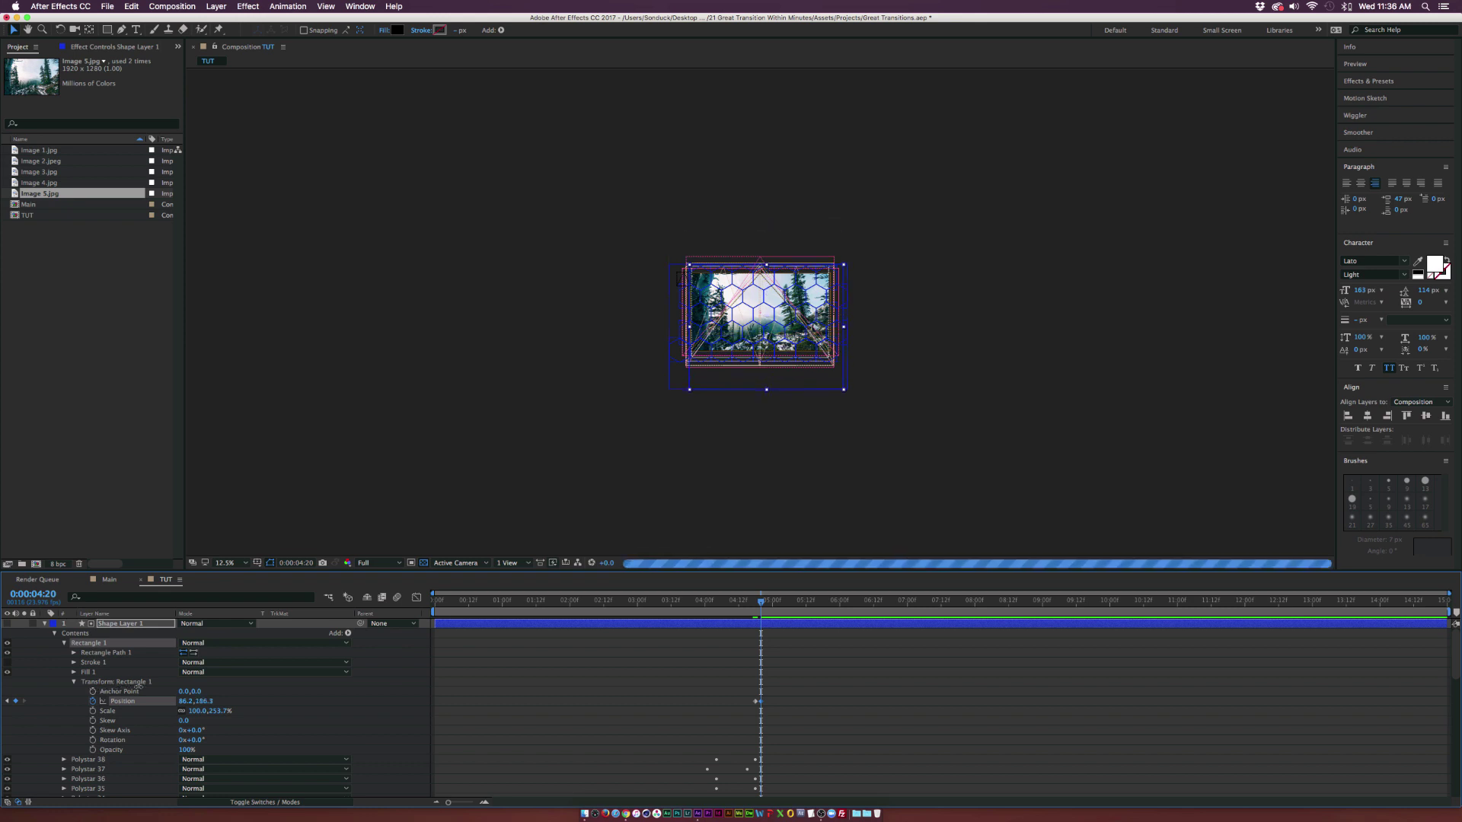
Fit the composition in the viewer and hide the shape path outlines.
left_click(223, 562)
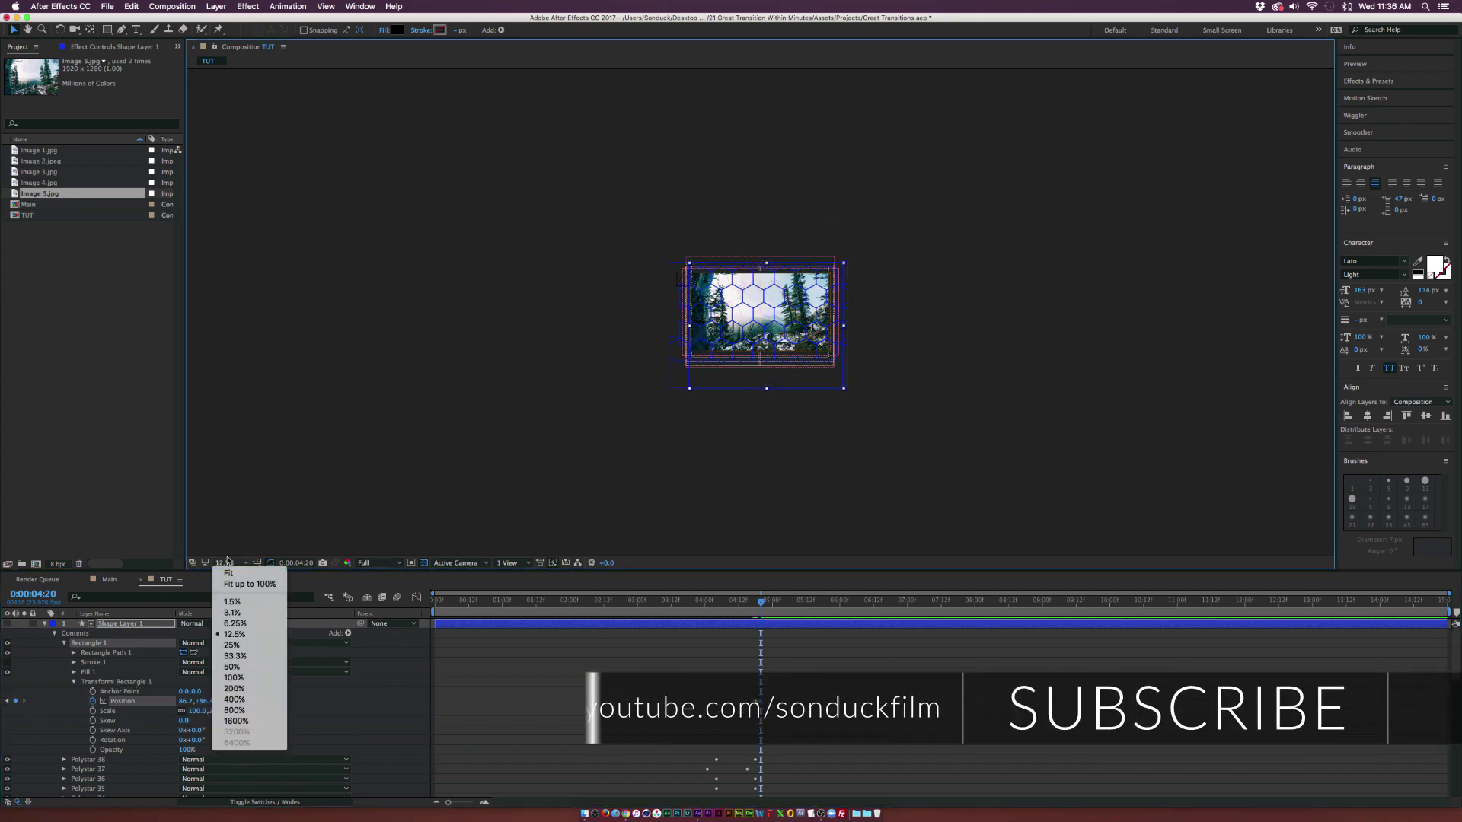
left_click(236, 573)
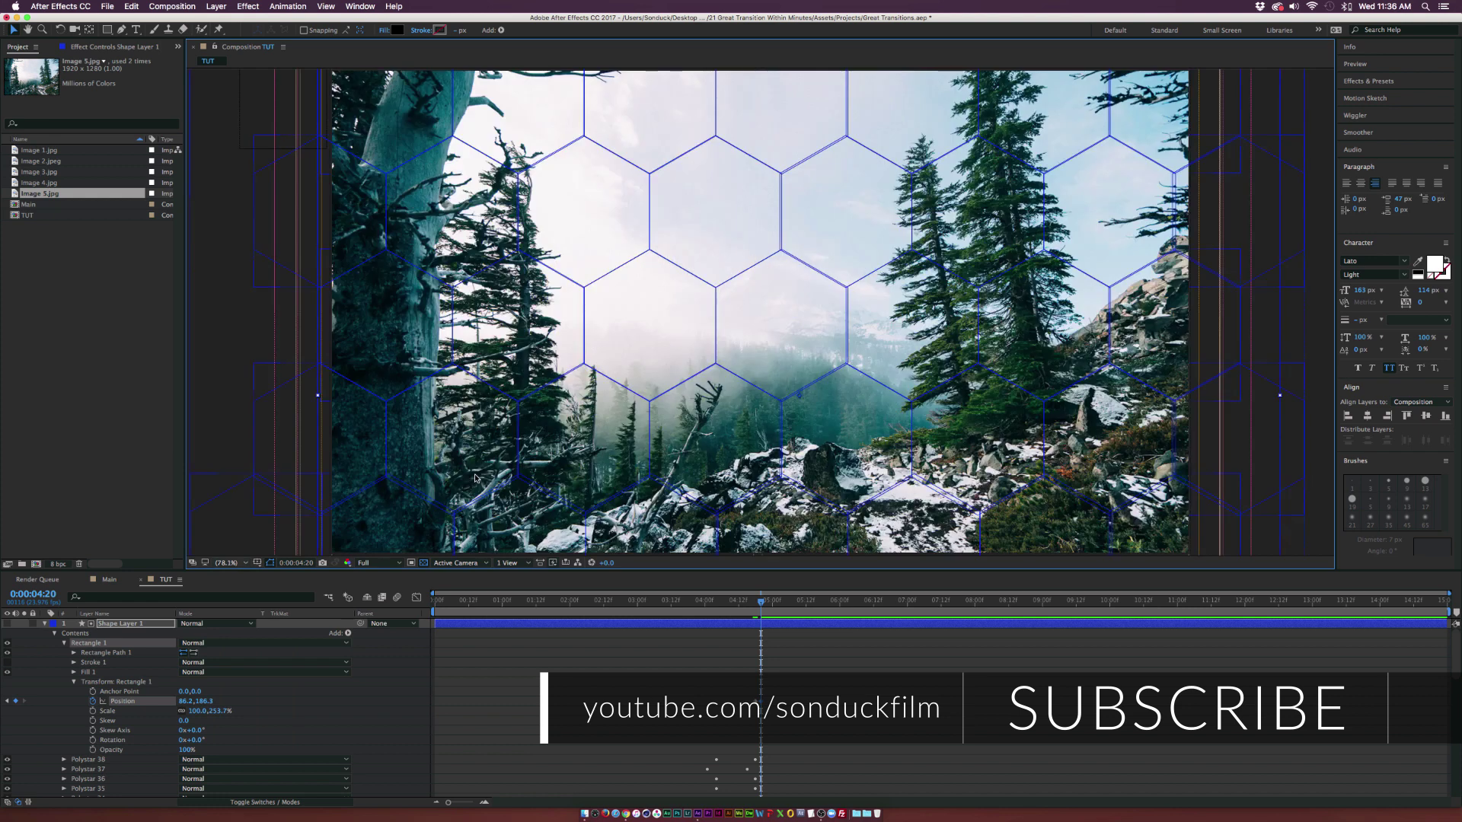
left_click(213, 342)
left_click(270, 562)
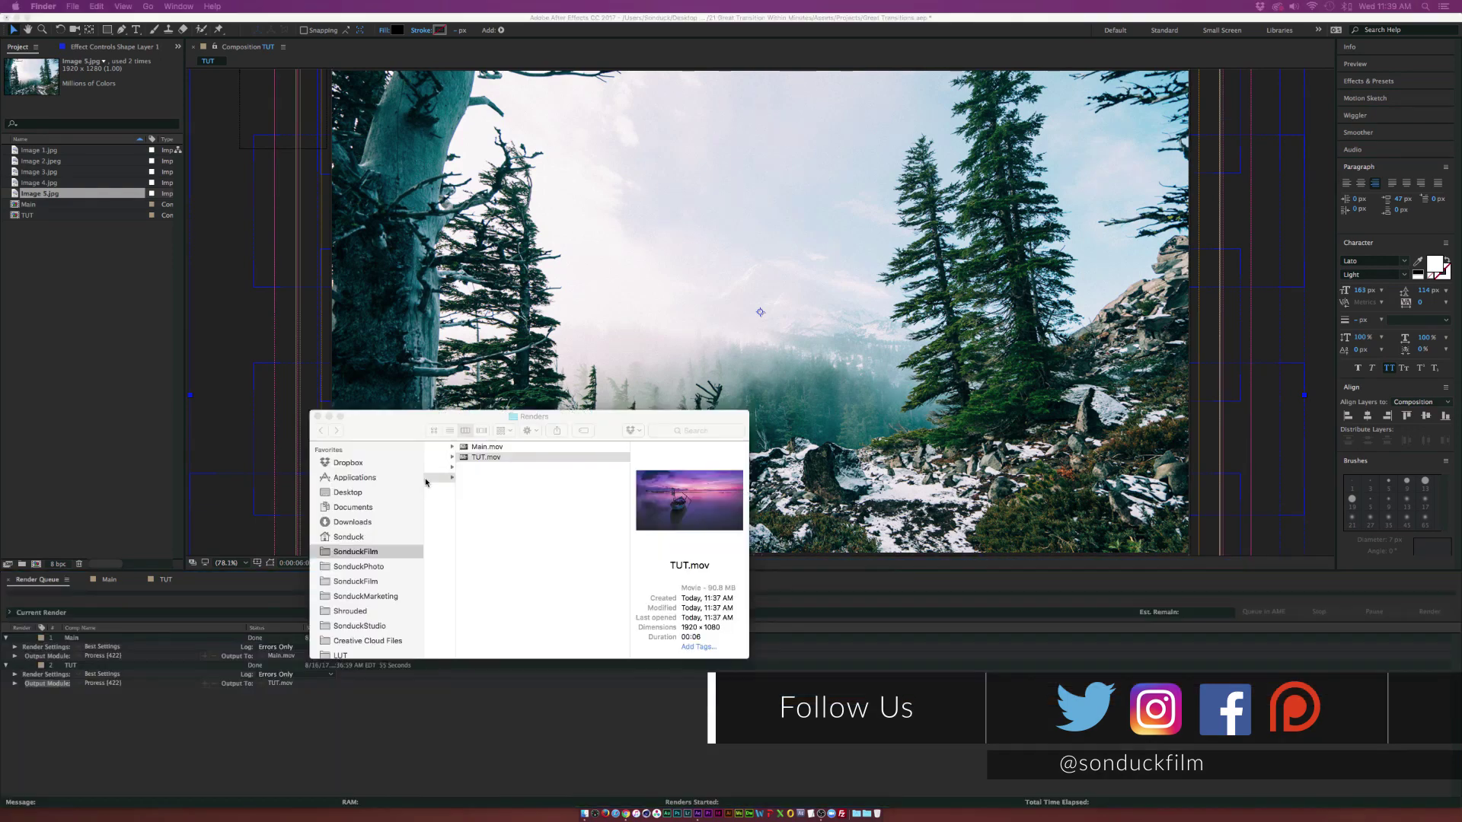
Switch to Finder and preview the rendered TUT.mov from the Renders folder.
left_click_drag(383, 422, 360, 421)
key("space")
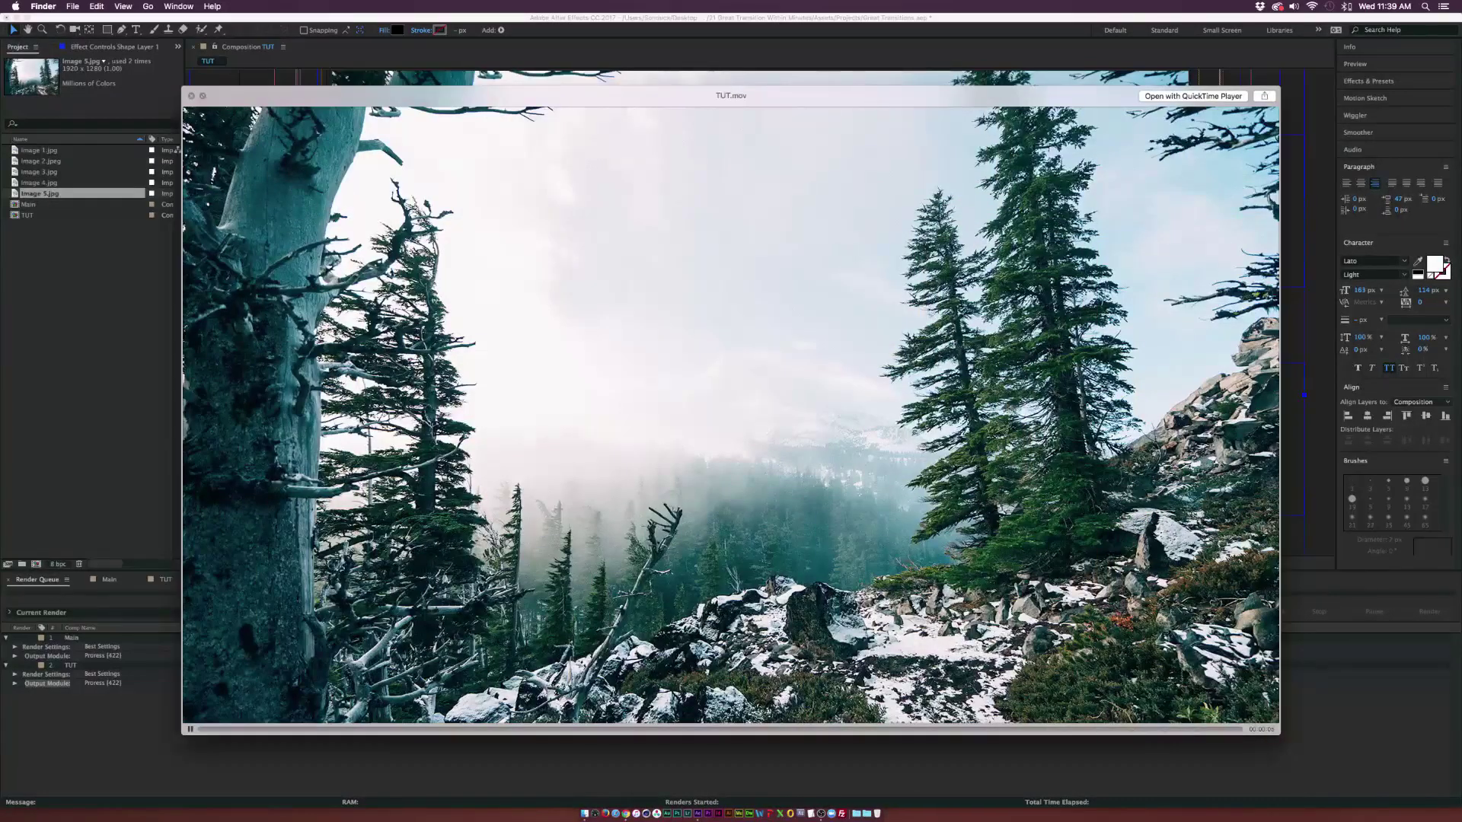
key("space")
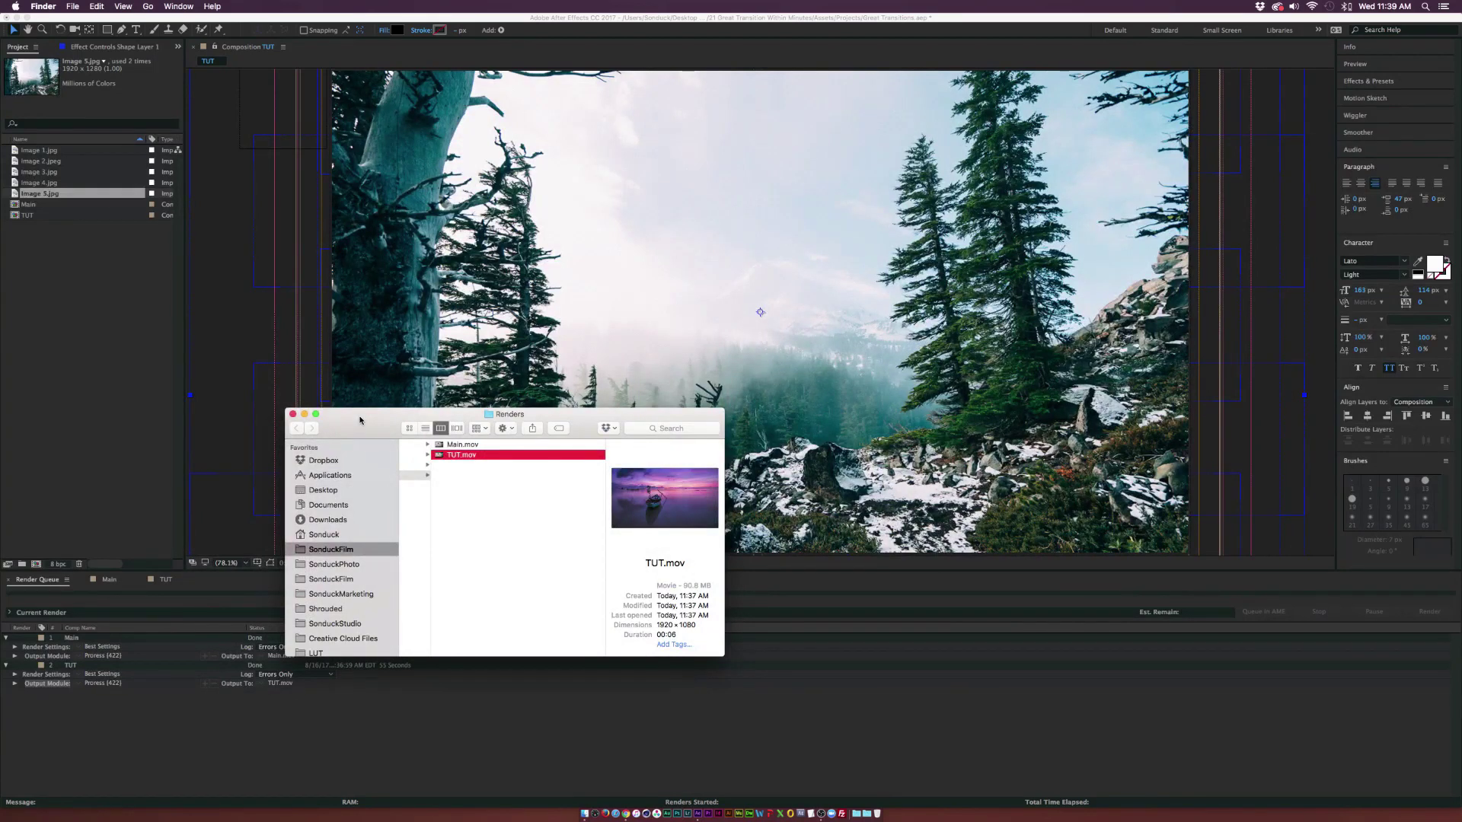